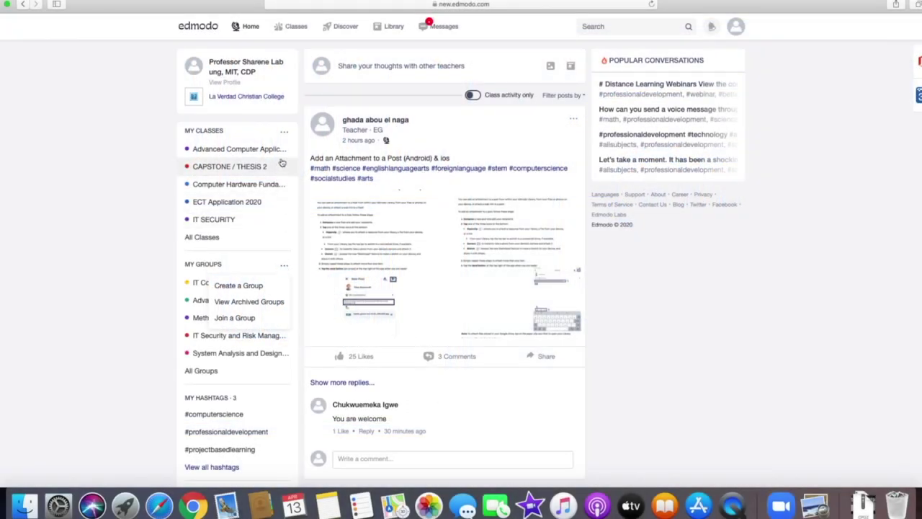
# - Start creating a new class and name it "System Analysis and Design"
pyautogui.click(284, 132)
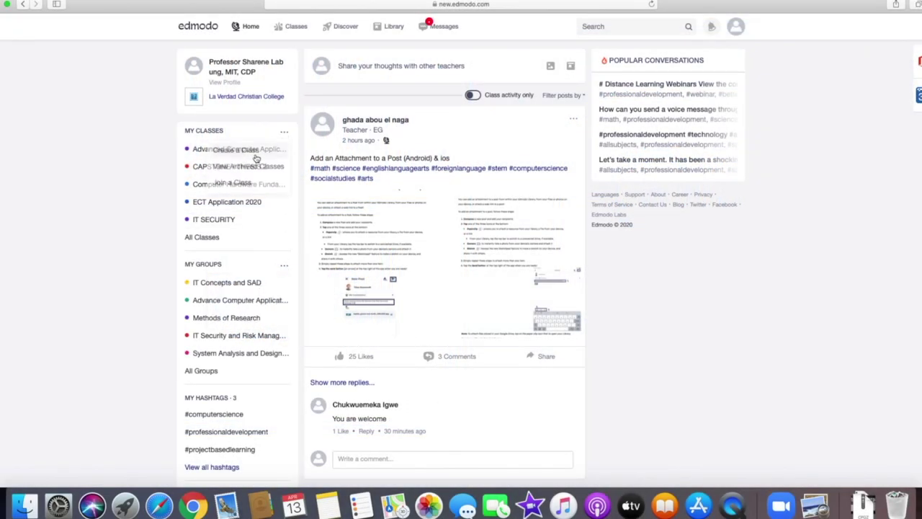
pyautogui.click(245, 151)
pyautogui.click(346, 68)
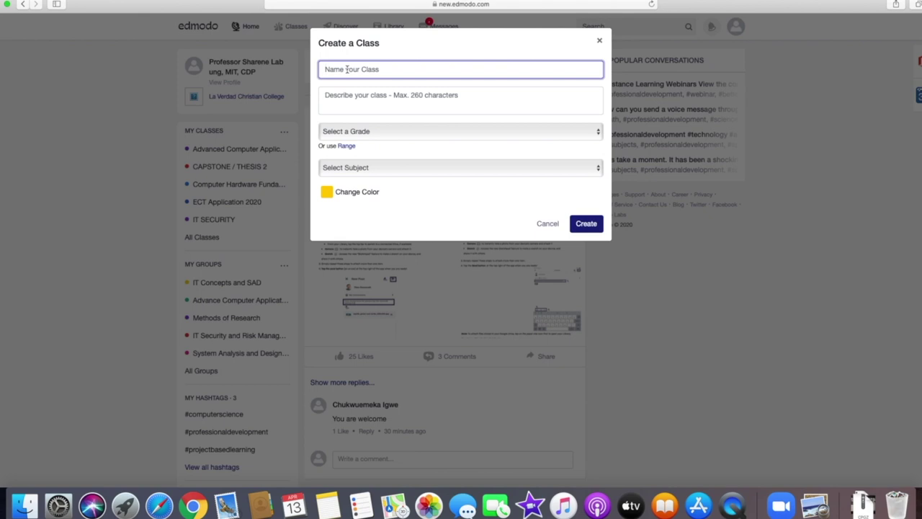
pyautogui.write('Sys')
# - Set the class grade to Higher Education and both its subject and sub-subject to Computer Technology
pyautogui.click(601, 139)
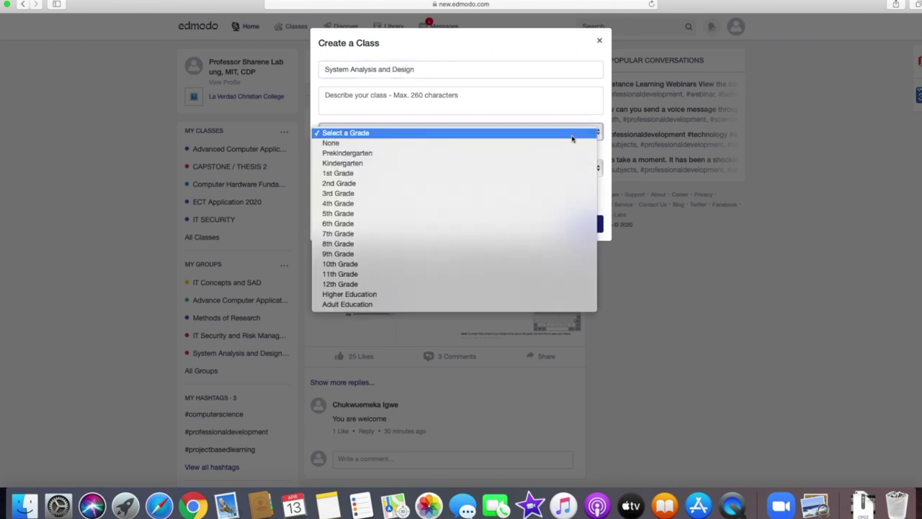
pyautogui.click(381, 295)
pyautogui.click(598, 172)
pyautogui.click(556, 189)
pyautogui.click(598, 194)
pyautogui.click(550, 205)
# - Change the class color to purple and create the class
pyautogui.click(326, 219)
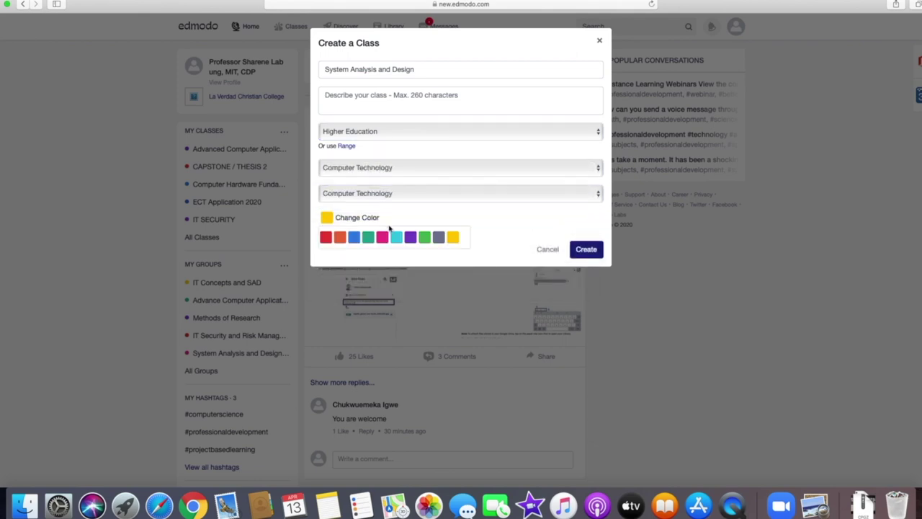
pyautogui.click(411, 240)
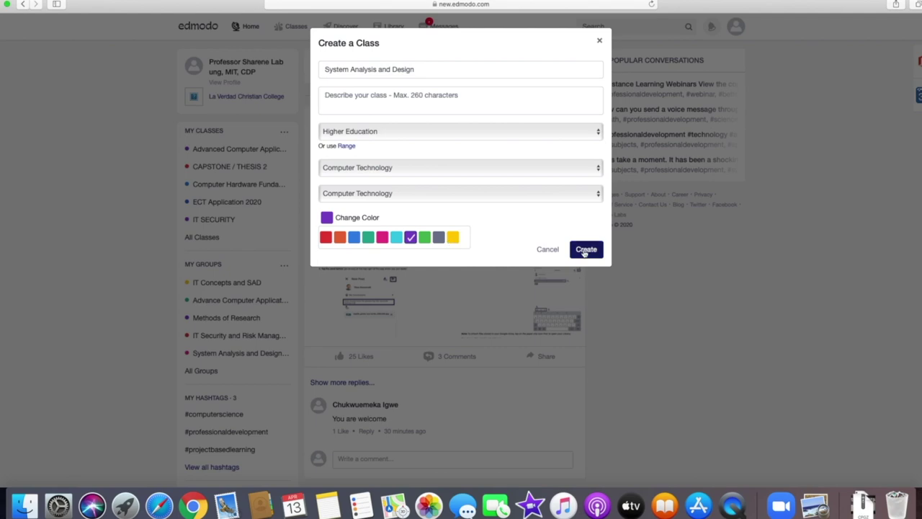
pyautogui.click(585, 250)
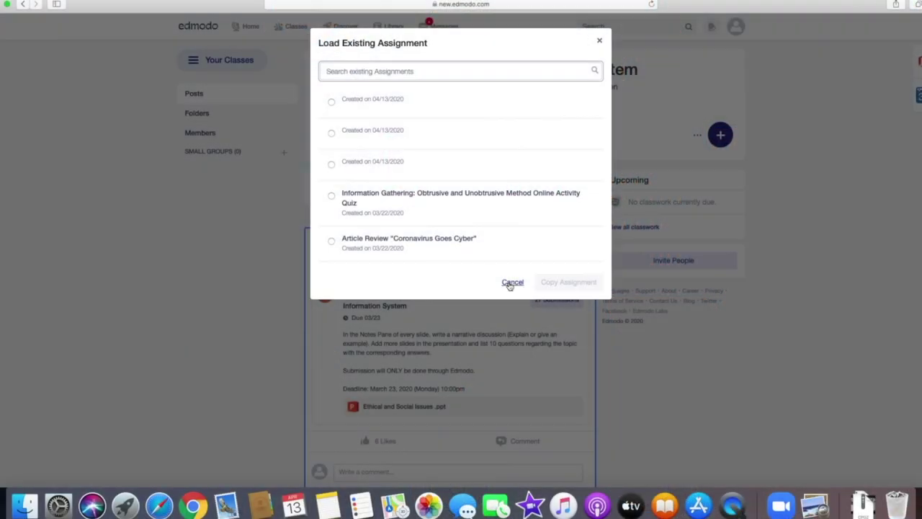
# - Cancel loading an existing assignment and start a new quiz with the options to lock after due date and randomize questions
pyautogui.click(512, 282)
pyautogui.click(672, 192)
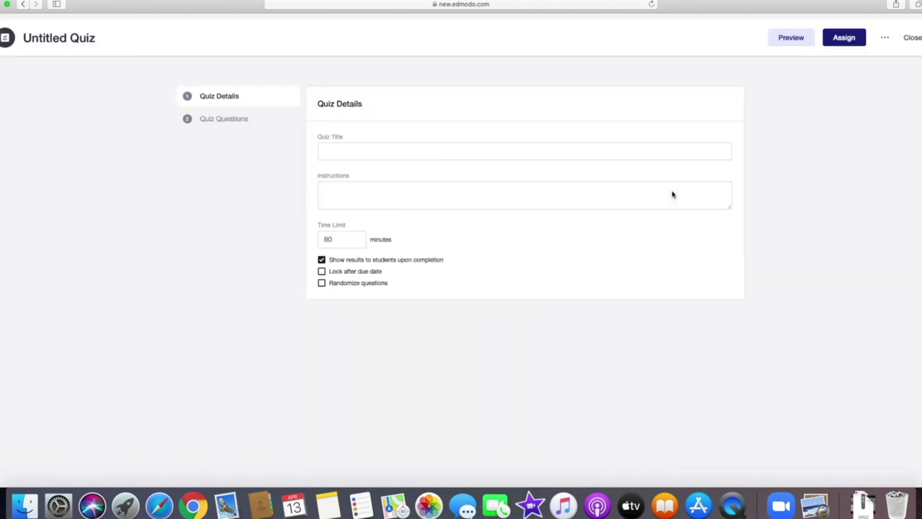
pyautogui.click(465, 151)
pyautogui.click(457, 191)
pyautogui.click(344, 241)
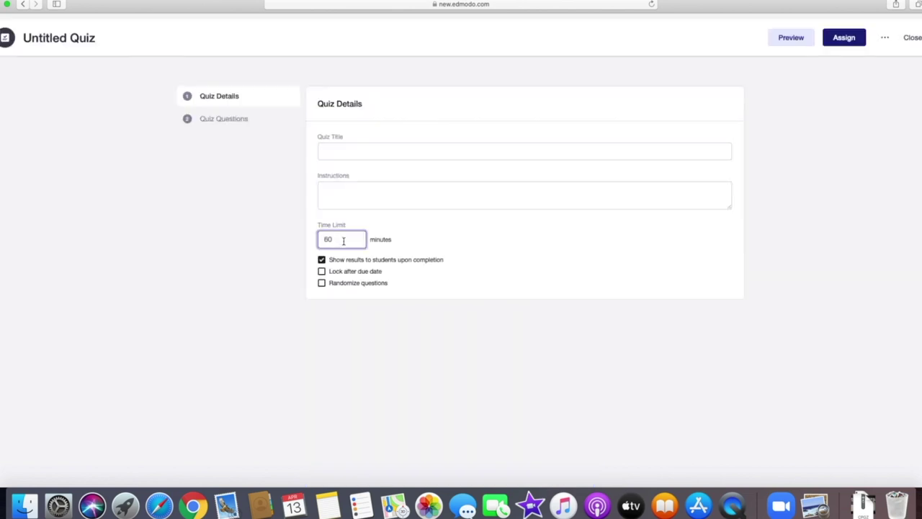
pyautogui.click(322, 272)
pyautogui.click(322, 283)
# - Open the quiz questions and show the question types available for question 1
pyautogui.click(227, 122)
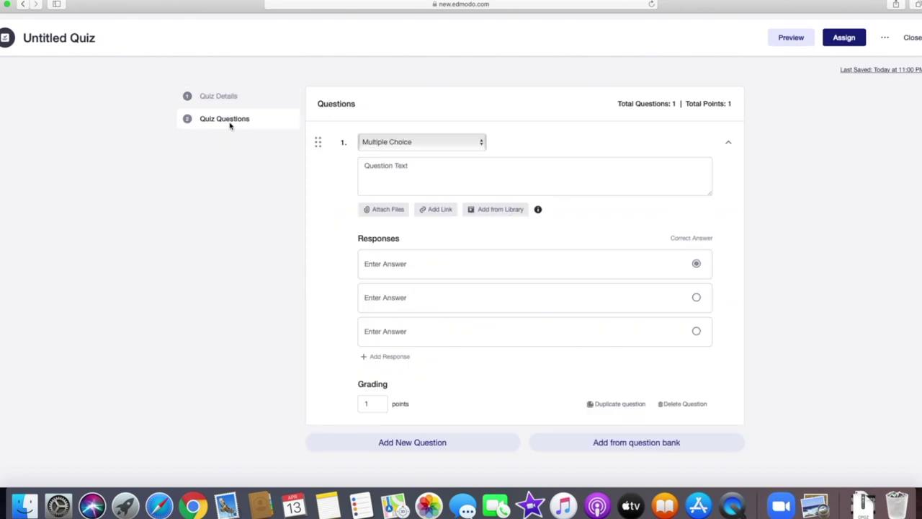
pyautogui.click(480, 144)
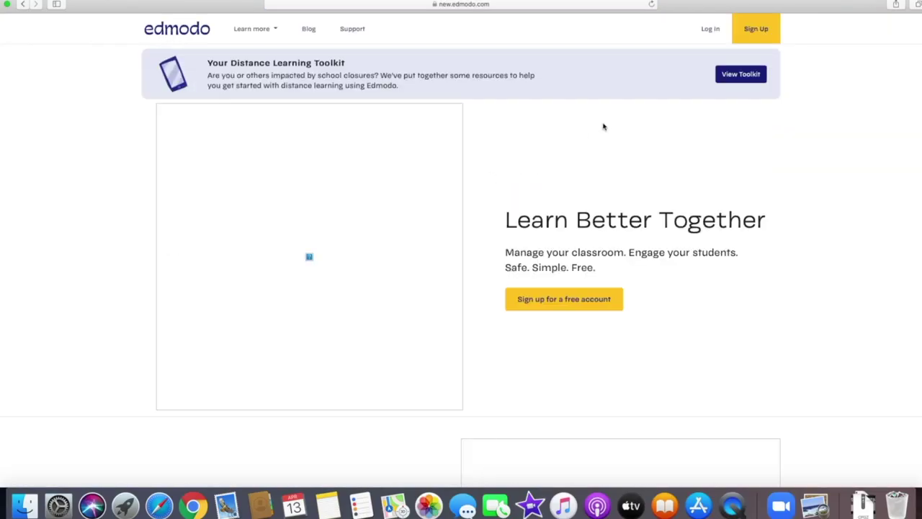
# - Open the teacher account sign-up form and go from there to the log-in page for existing accounts
pyautogui.click(757, 40)
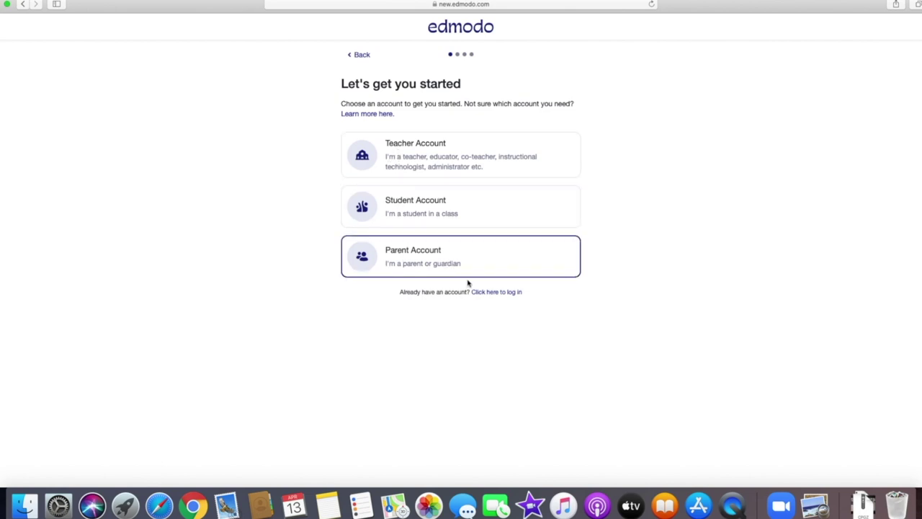
pyautogui.click(409, 162)
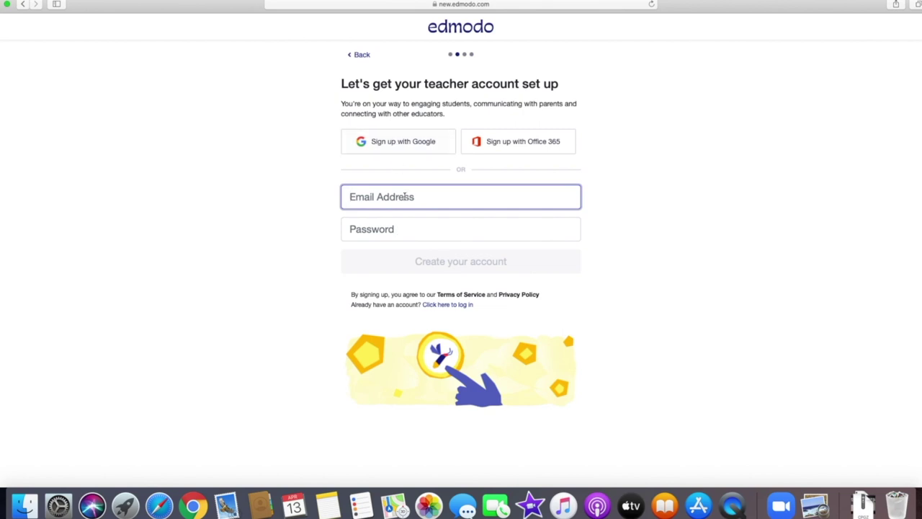
pyautogui.click(450, 306)
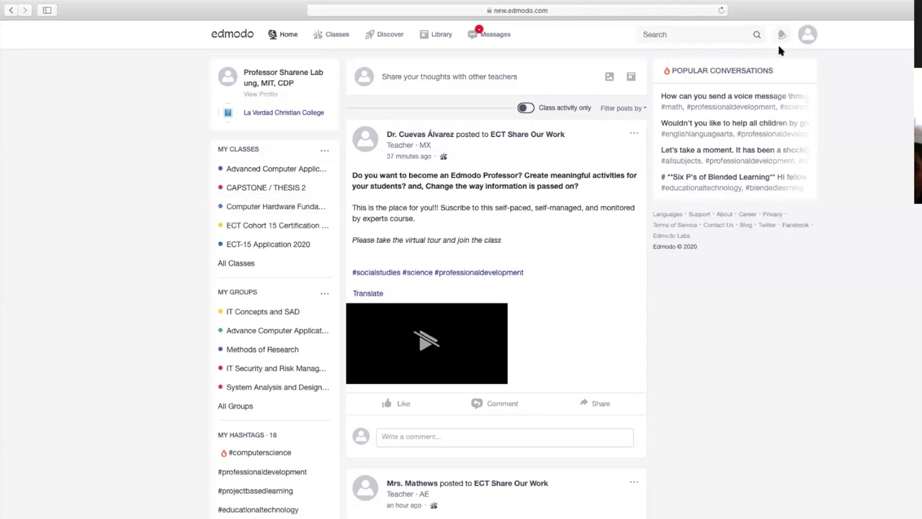
# - Open the account menu and look through the home feed with its posts, classes, groups and hashtags
pyautogui.click(807, 37)
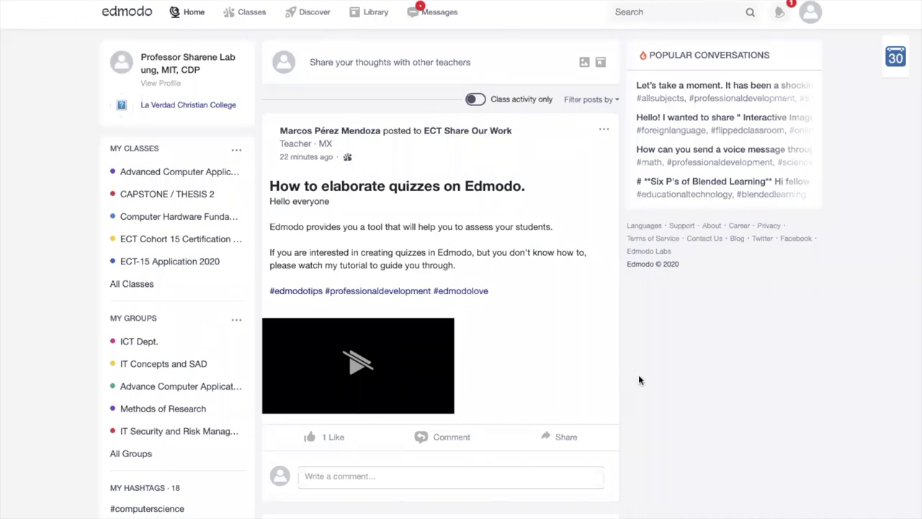
pyautogui.scroll(-2, 513, 370)
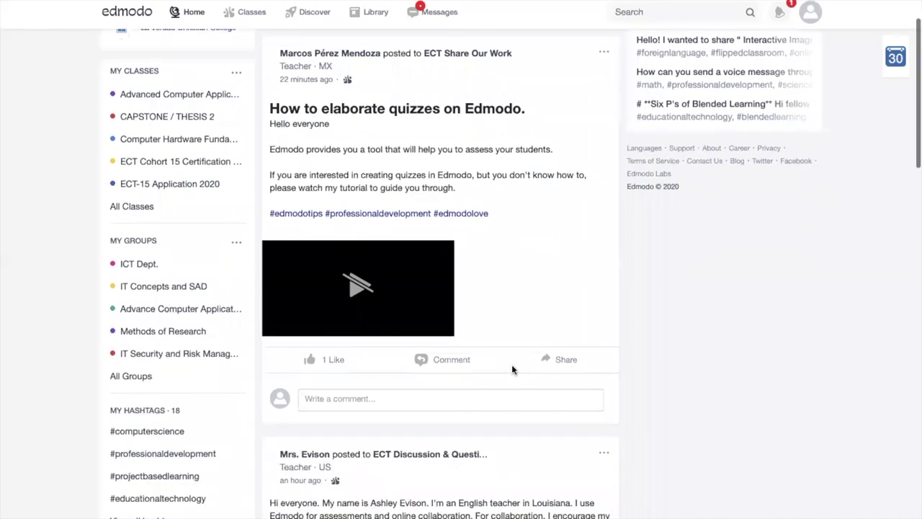
pyautogui.scroll(-5, 512, 370)
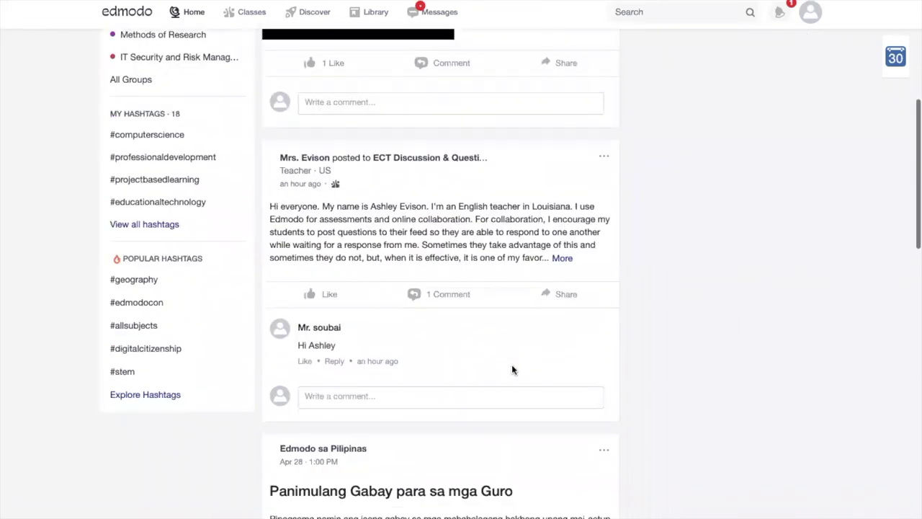
pyautogui.scroll(6, 513, 370)
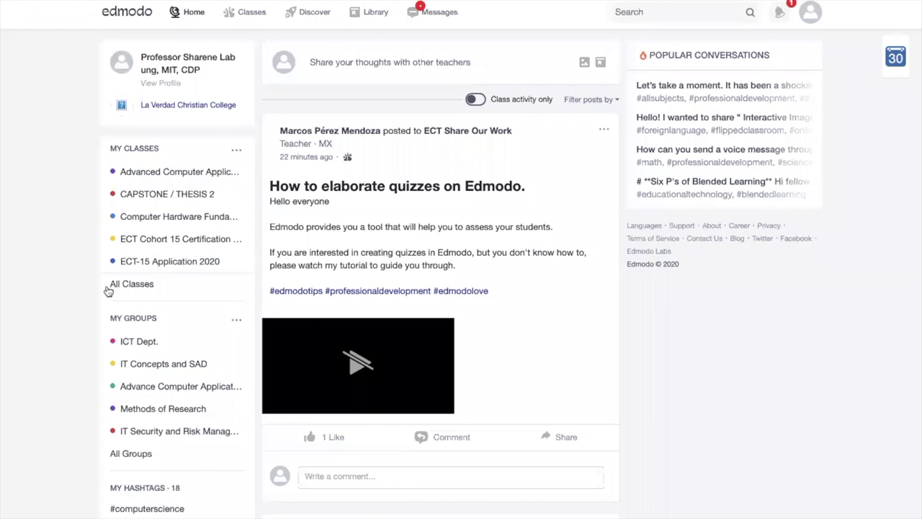
pyautogui.scroll(-2, 76, 355)
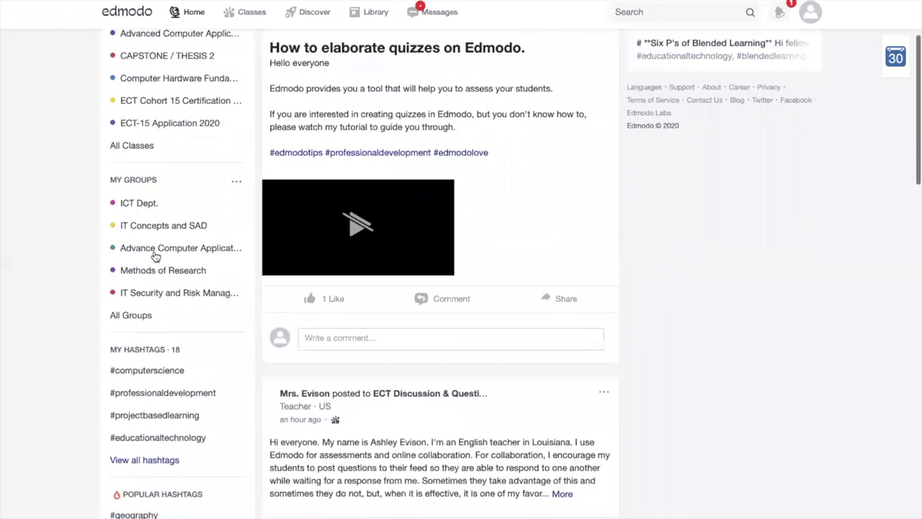
pyautogui.scroll(-2, 156, 273)
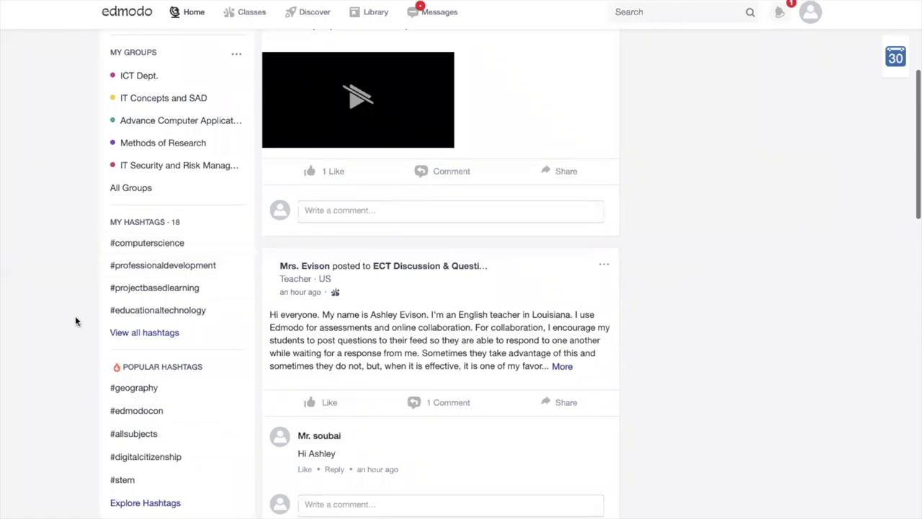
pyautogui.scroll(2, 75, 315)
pyautogui.scroll(1, 75, 321)
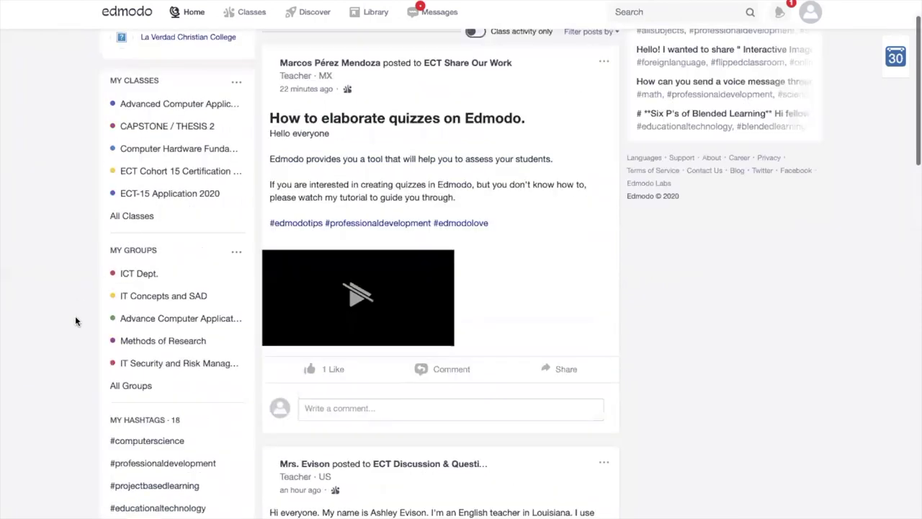
pyautogui.scroll(1, 80, 286)
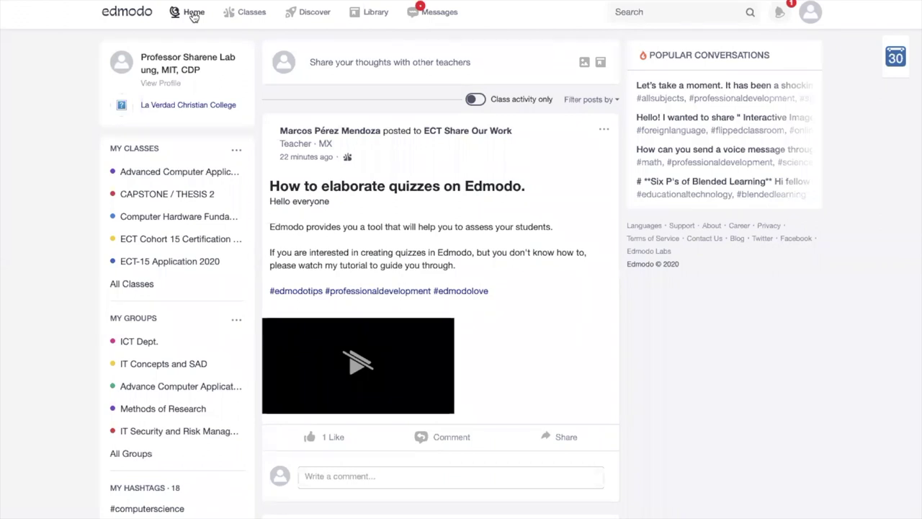
pyautogui.moveTo(231, 14)
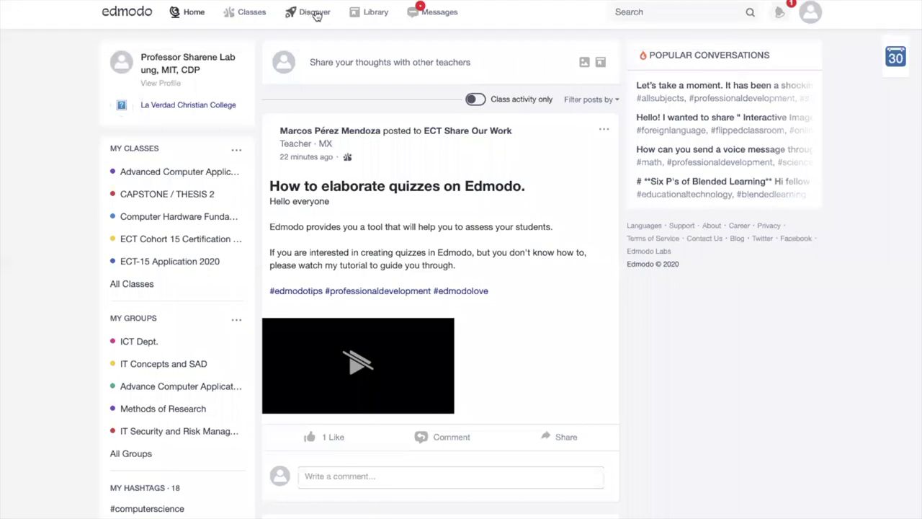
# - Open the Discover page and look through its Distance Learning collection, games, featured app and NexxGen News
pyautogui.click(315, 14)
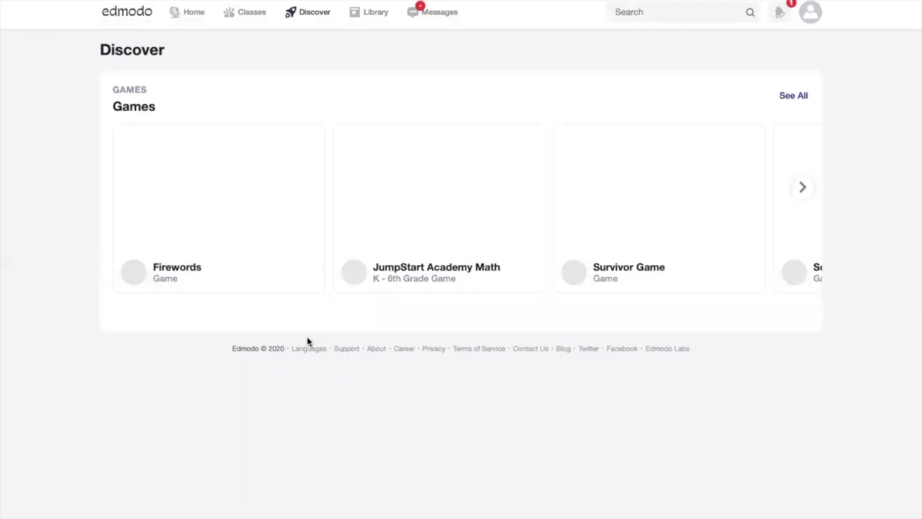
pyautogui.moveTo(201, 217)
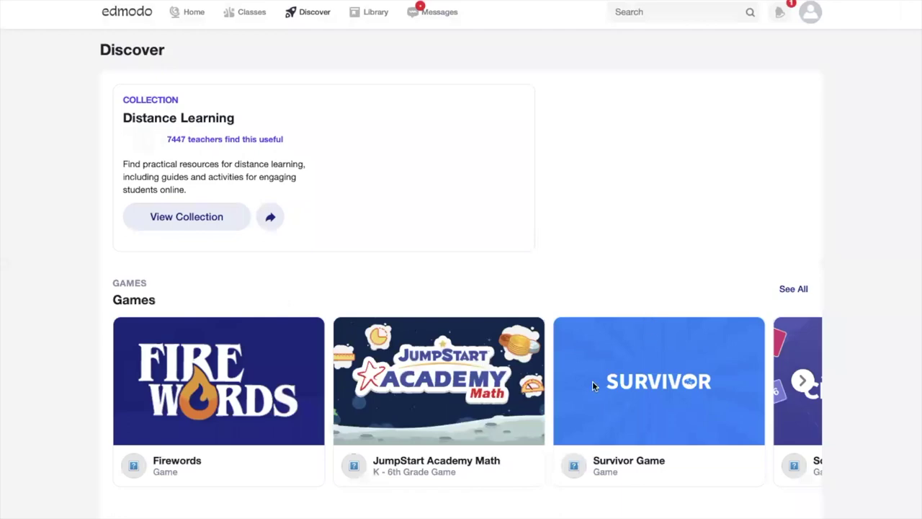
pyautogui.moveTo(583, 344)
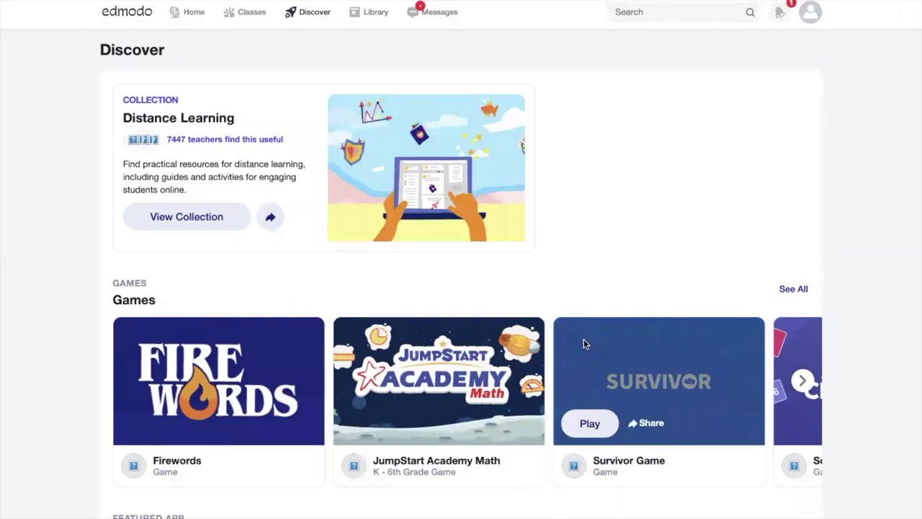
pyautogui.scroll(-3, 526, 430)
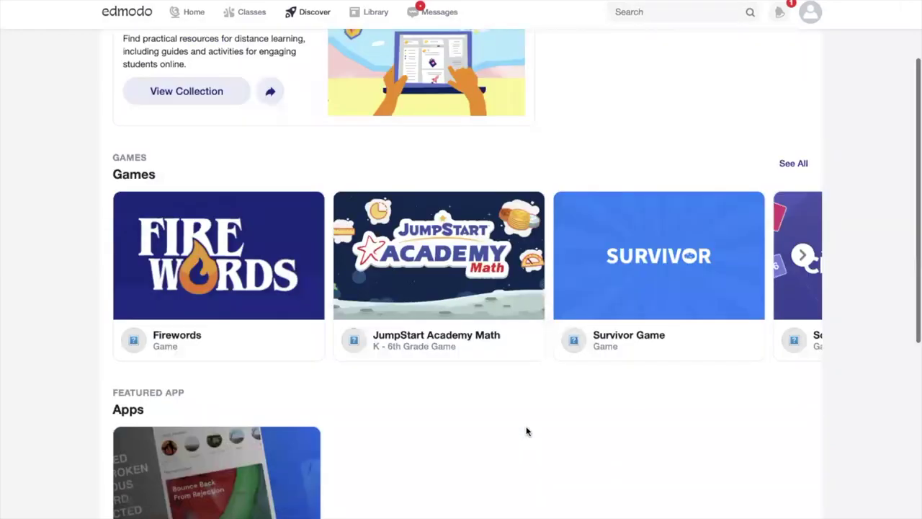
pyautogui.scroll(-3, 526, 431)
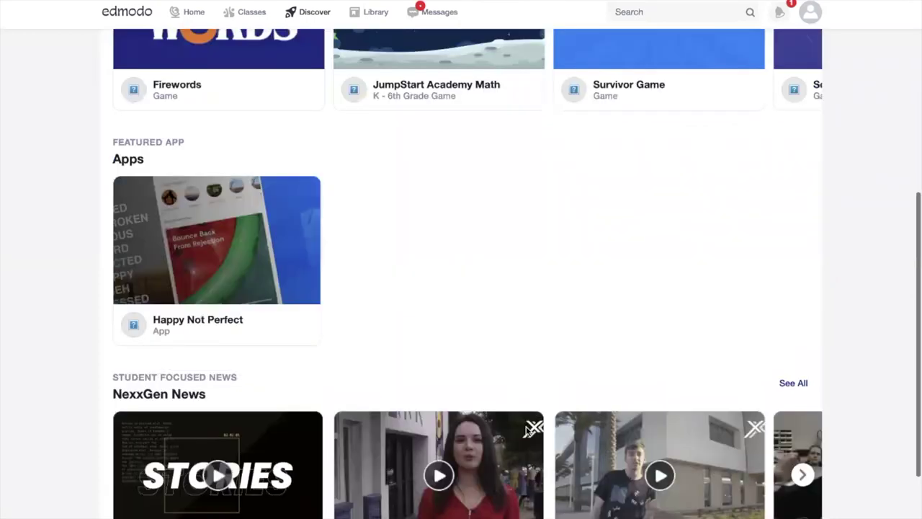
pyautogui.scroll(-2, 529, 430)
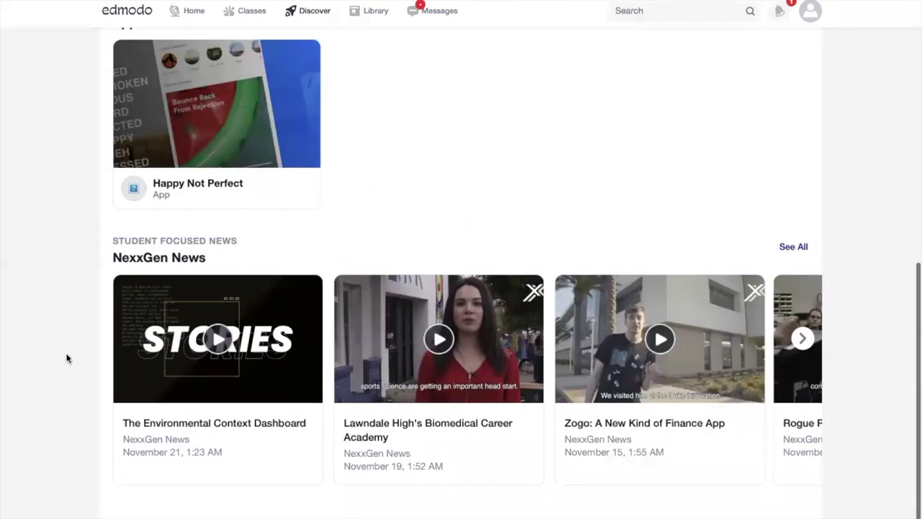
pyautogui.scroll(1, 67, 358)
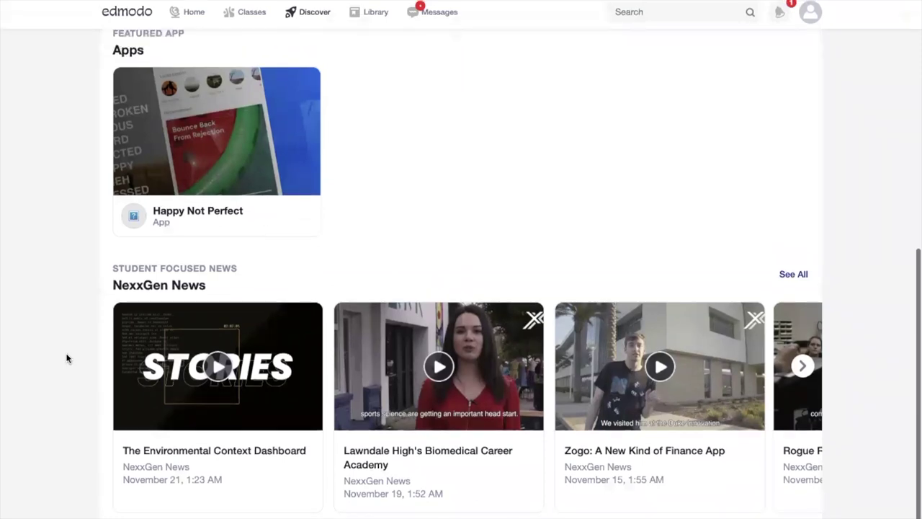
pyautogui.scroll(4, 67, 358)
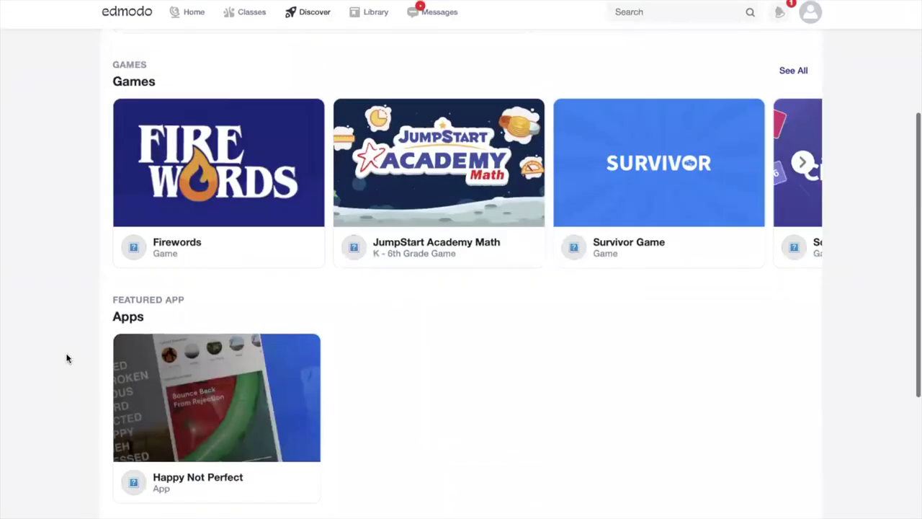
pyautogui.scroll(3, 425, 168)
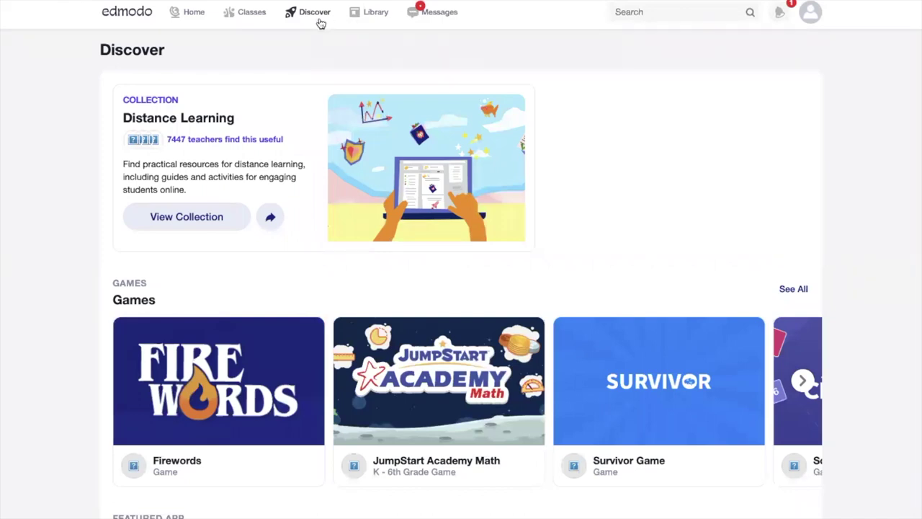
# - Open the Library and look through its folders of assignments, quizzes and lessons
pyautogui.click(376, 17)
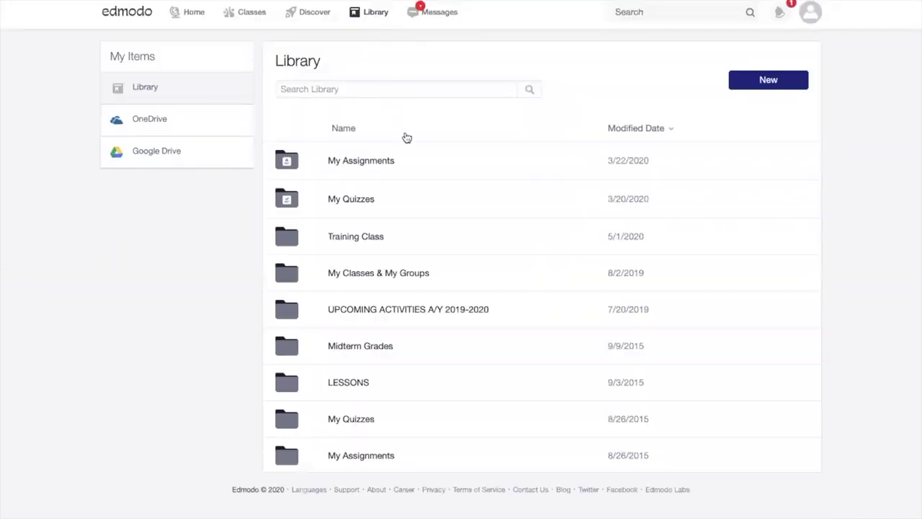
pyautogui.scroll(-3, 517, 367)
pyautogui.scroll(2, 520, 369)
pyautogui.scroll(1, 519, 372)
# - Open Messages, view a March 31 conversation with its shared files, and show the account menu options
pyautogui.click(436, 16)
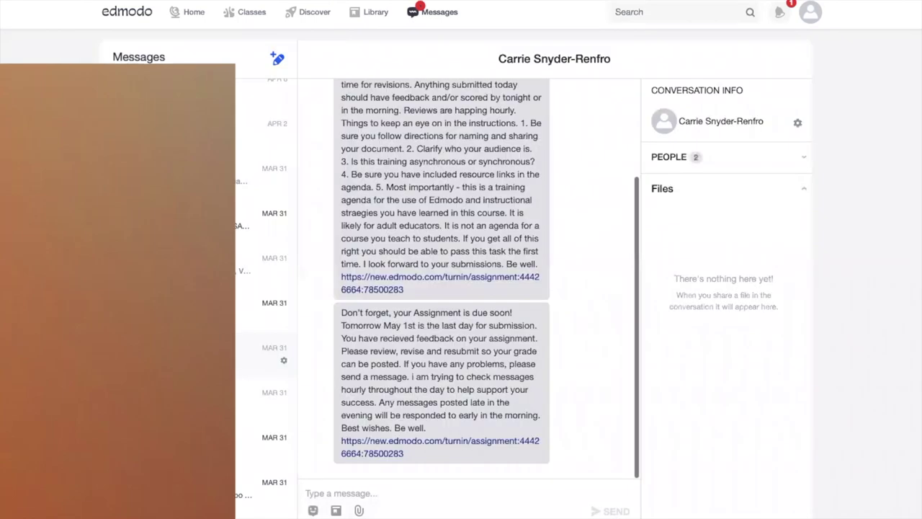
pyautogui.click(267, 354)
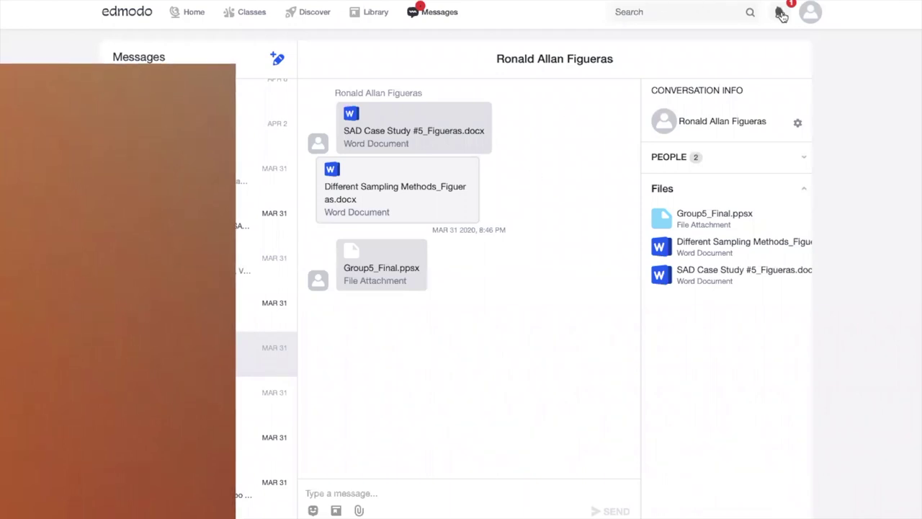
pyautogui.click(811, 16)
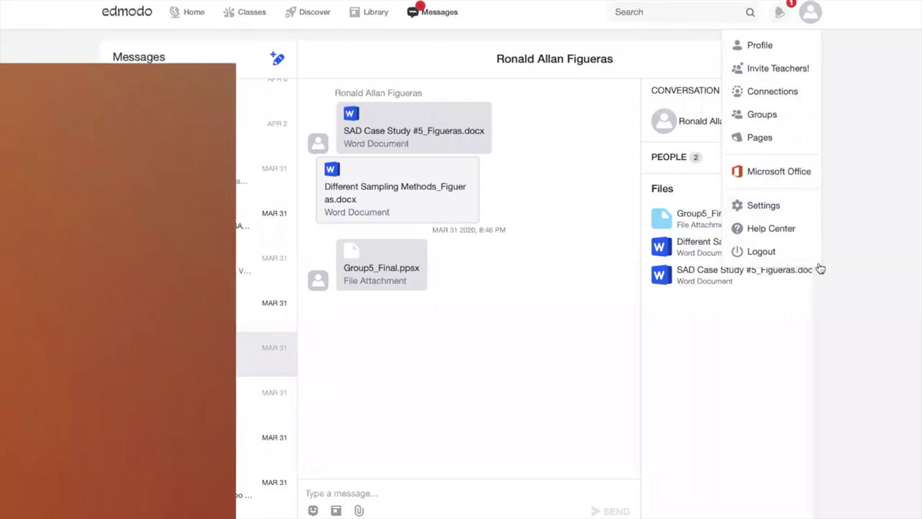
# - Close the account menu, revisit Messages, and look through the Home page's posts, classes, groups and hashtags
pyautogui.click(557, 284)
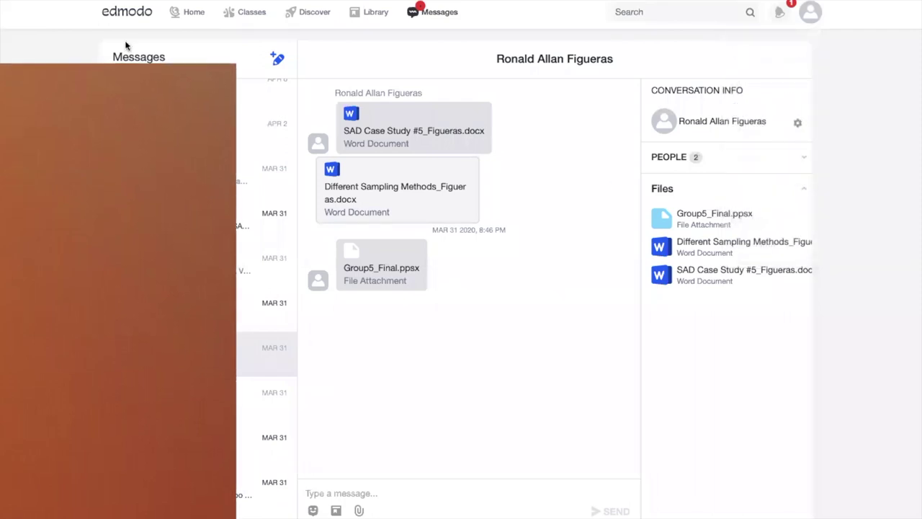
pyautogui.click(189, 13)
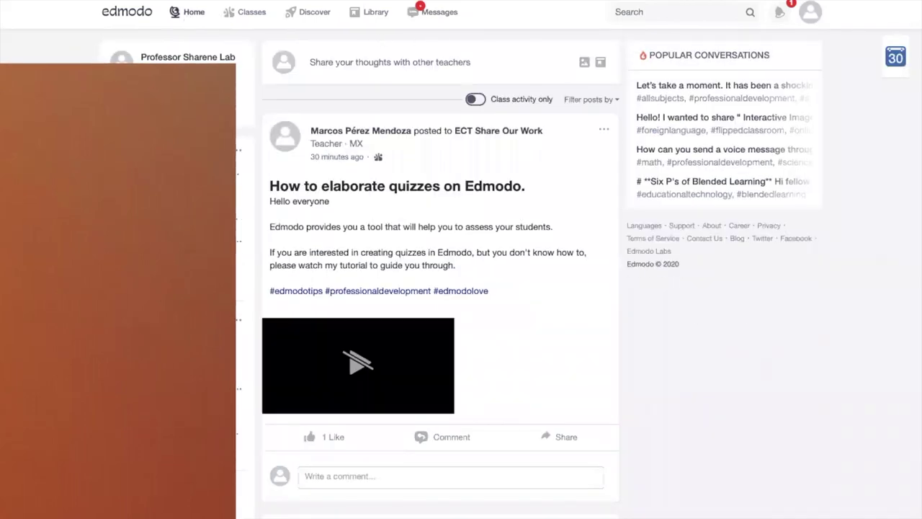
pyautogui.click(434, 16)
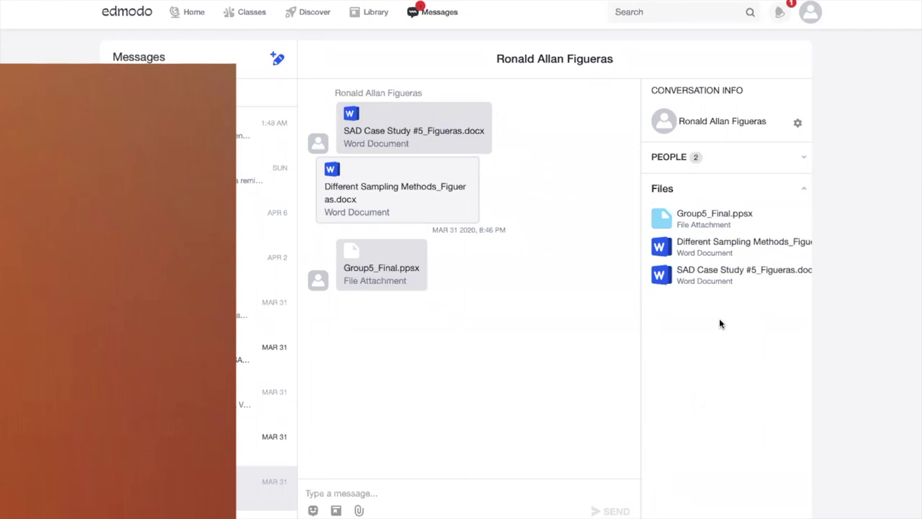
pyautogui.click(194, 13)
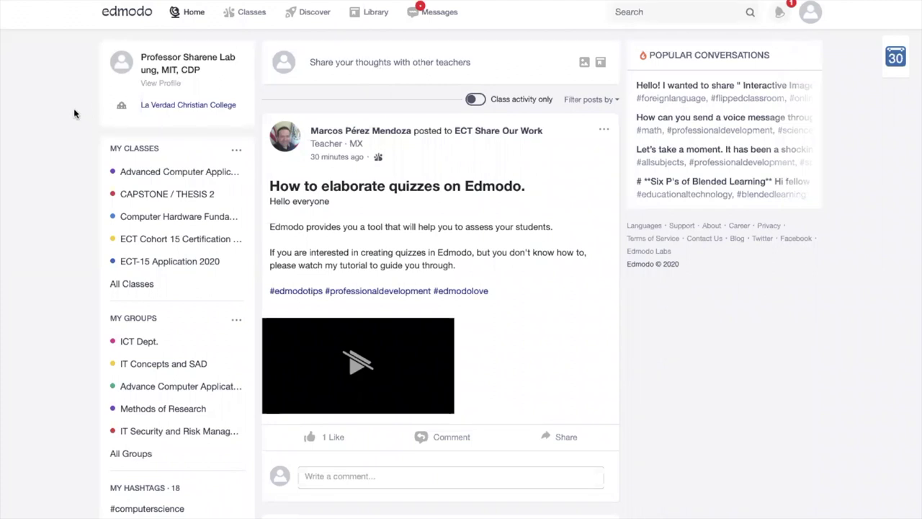
pyautogui.scroll(-2, 73, 110)
pyautogui.scroll(-1, 73, 108)
pyautogui.scroll(2, 73, 108)
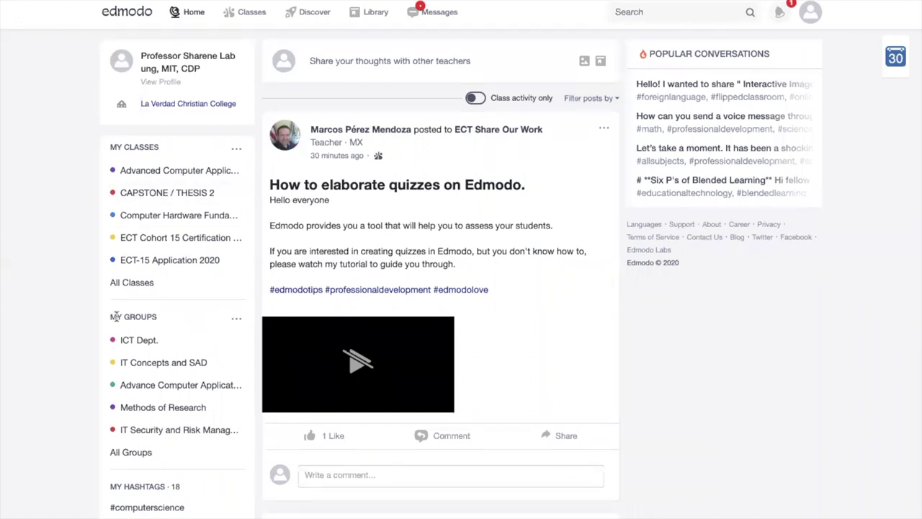
# - Start a new group from My Groups and name it "BSIS and ACT Instructors", leaving the description empty
pyautogui.click(237, 322)
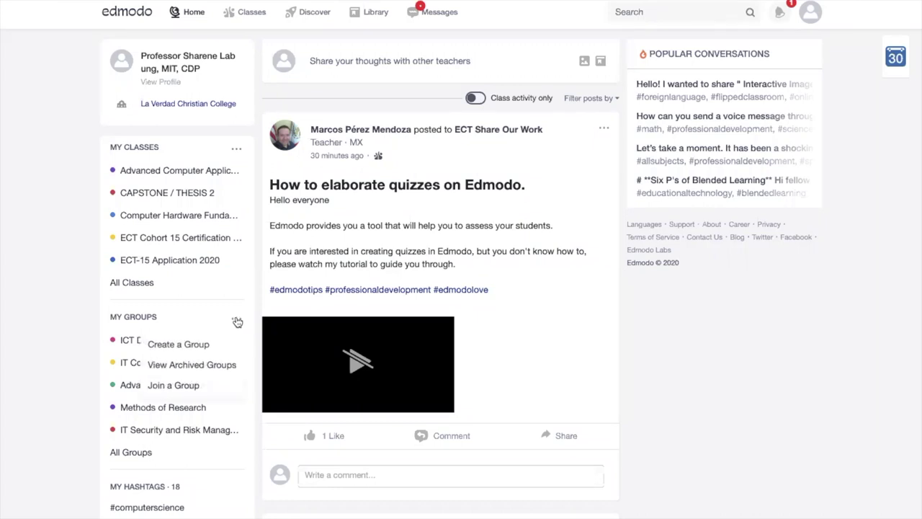
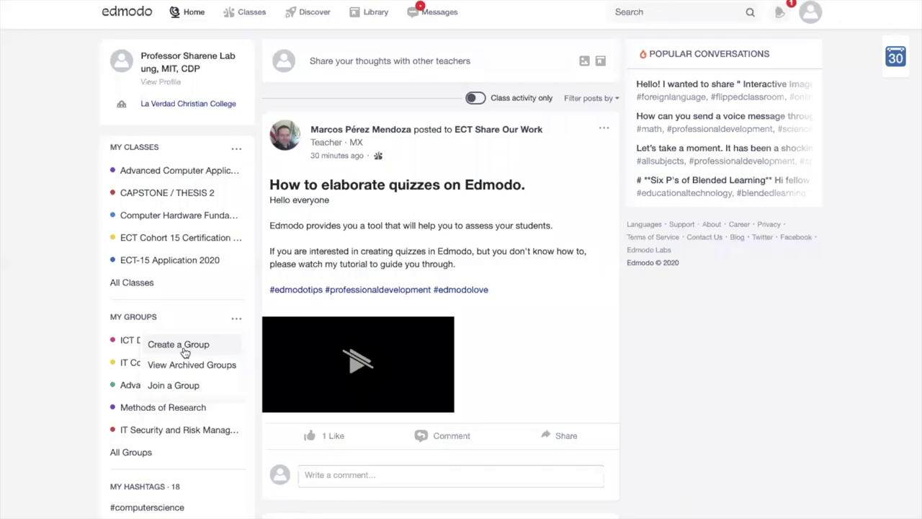
pyautogui.click(186, 349)
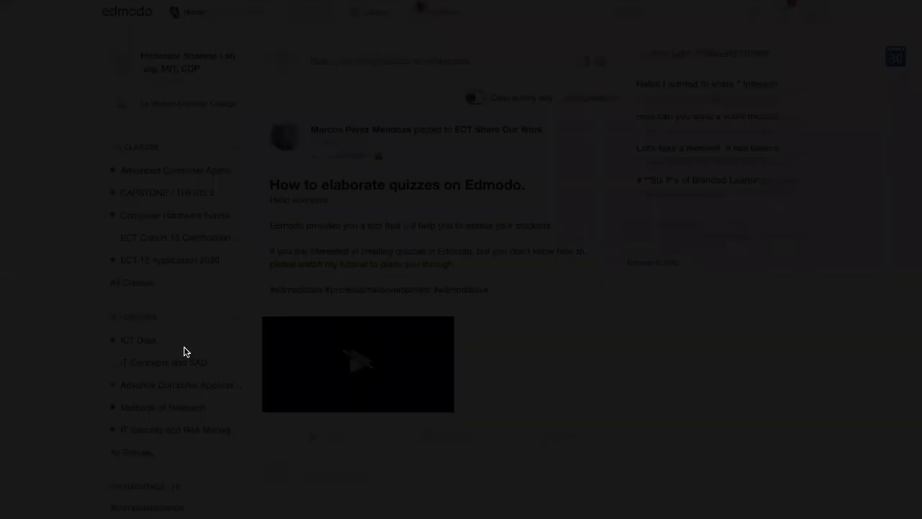
pyautogui.click(365, 67)
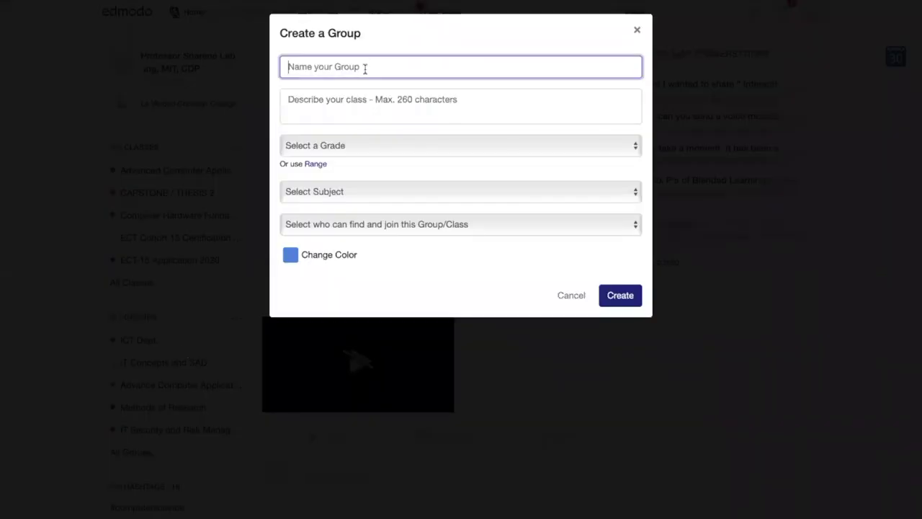
pyautogui.write('BSIS and ')
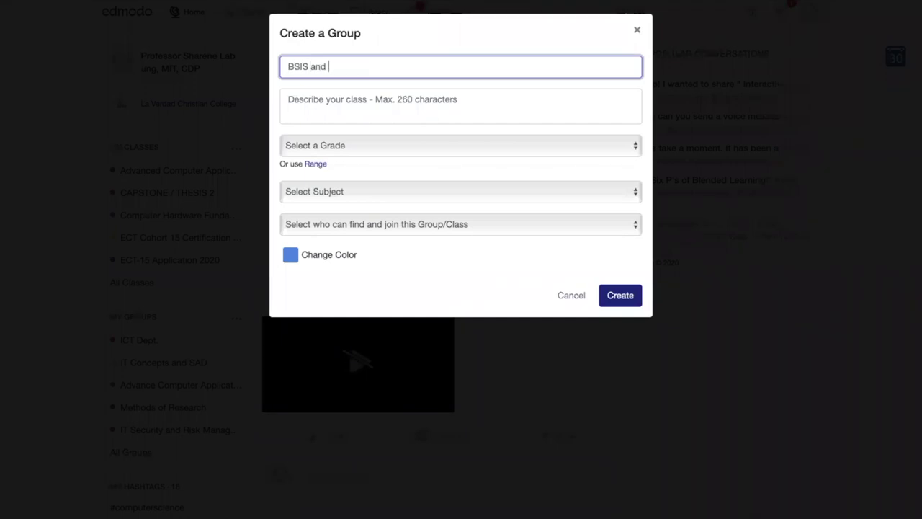
pyautogui.write('ACT ')
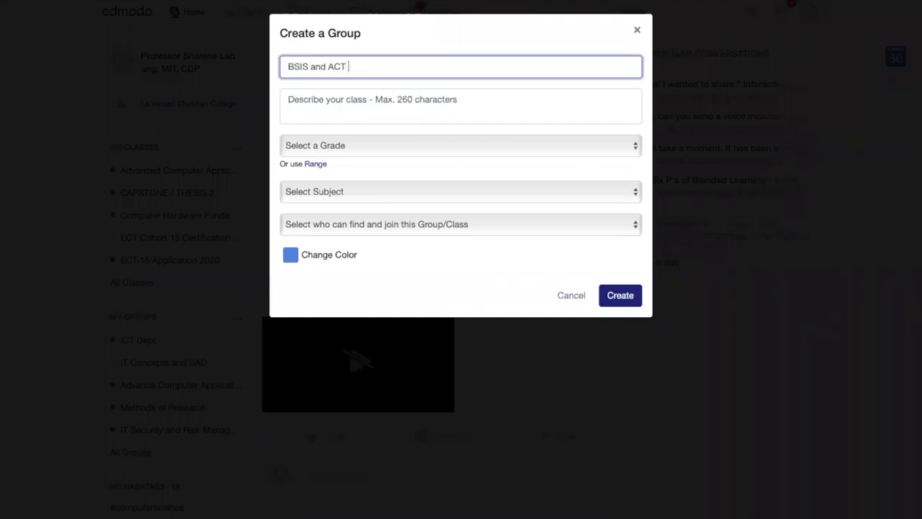
pyautogui.write('Instructors')
pyautogui.click(382, 101)
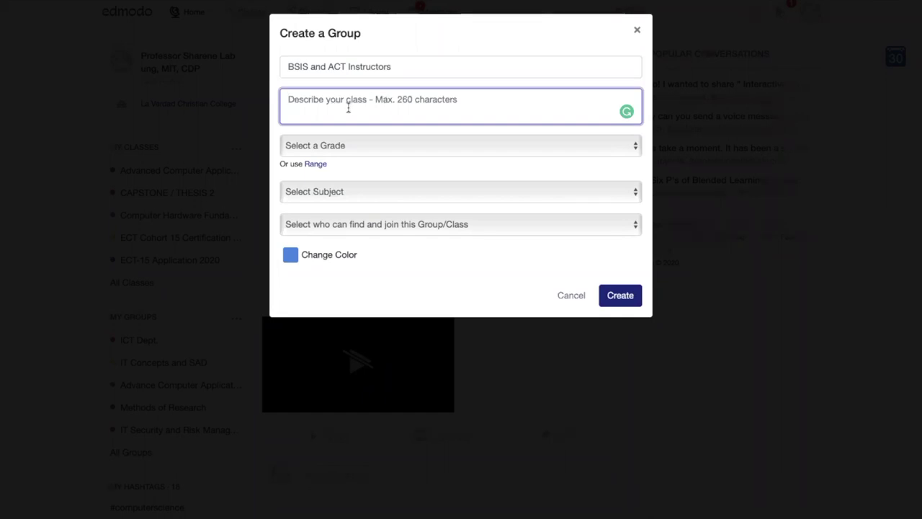
# - Set the group's grade to Higher Education and both its subject and sub-subject to Computer Technology
pyautogui.click(637, 147)
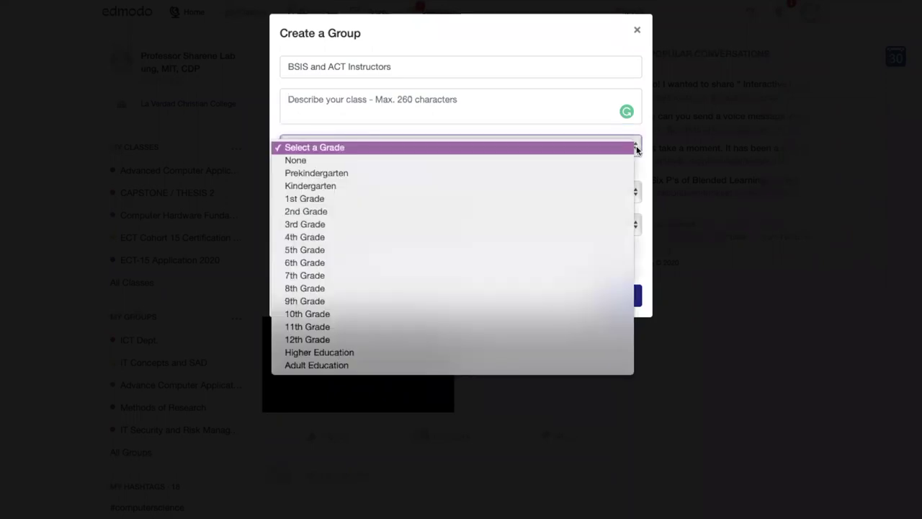
pyautogui.click(404, 352)
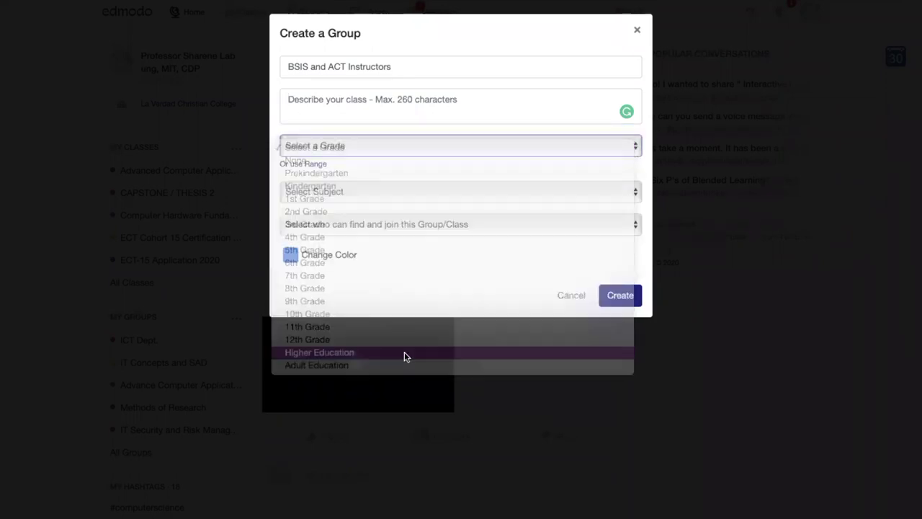
pyautogui.click(637, 193)
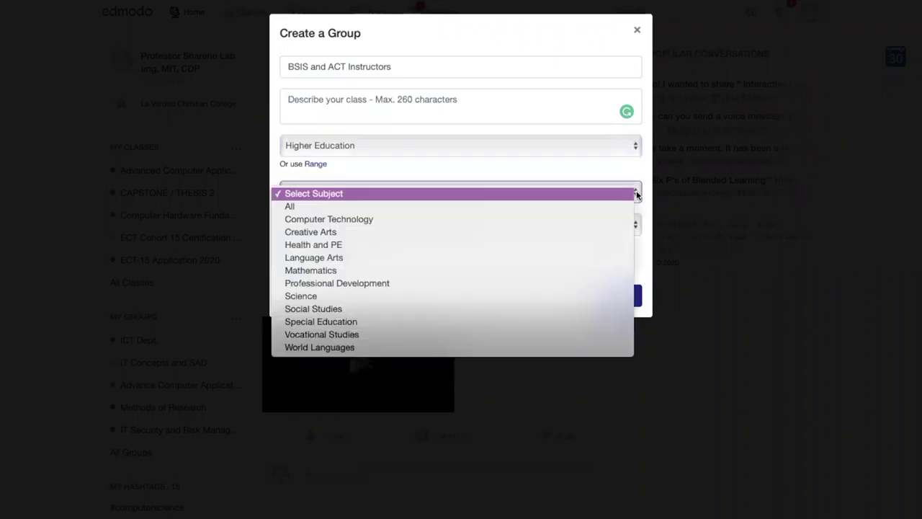
pyautogui.click(576, 220)
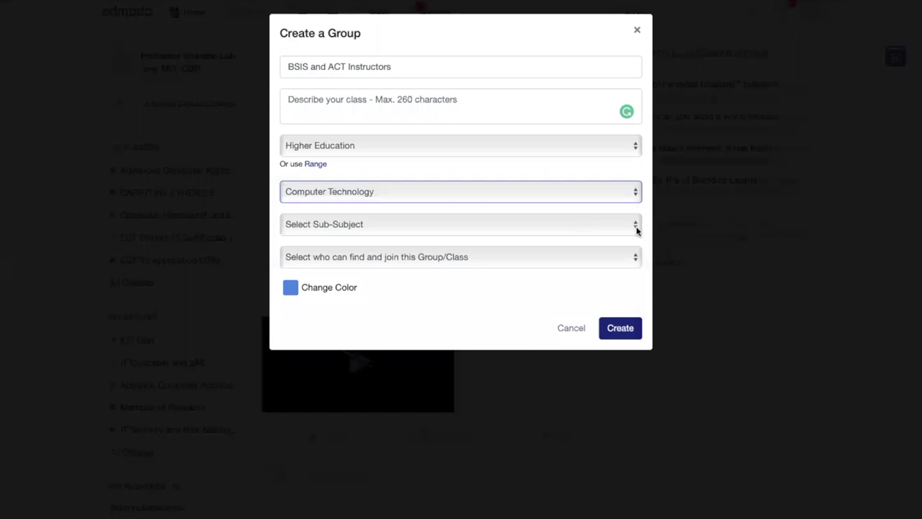
pyautogui.click(636, 225)
pyautogui.click(576, 239)
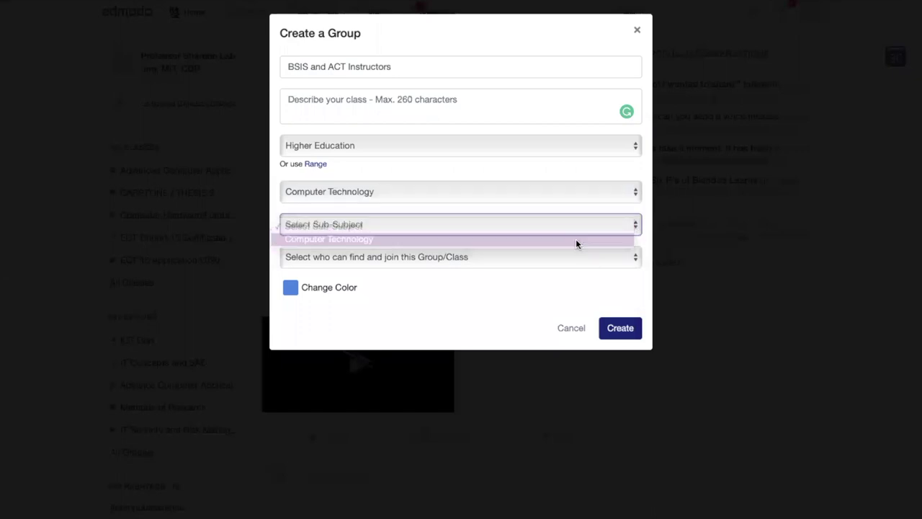
# - Set the group to Private to Members, review its color and visibility options, and create the group
pyautogui.click(635, 261)
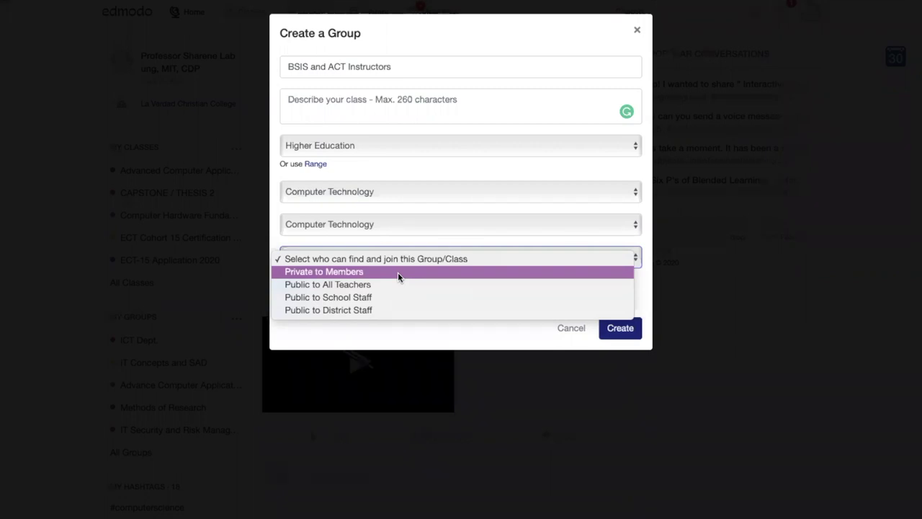
pyautogui.click(440, 271)
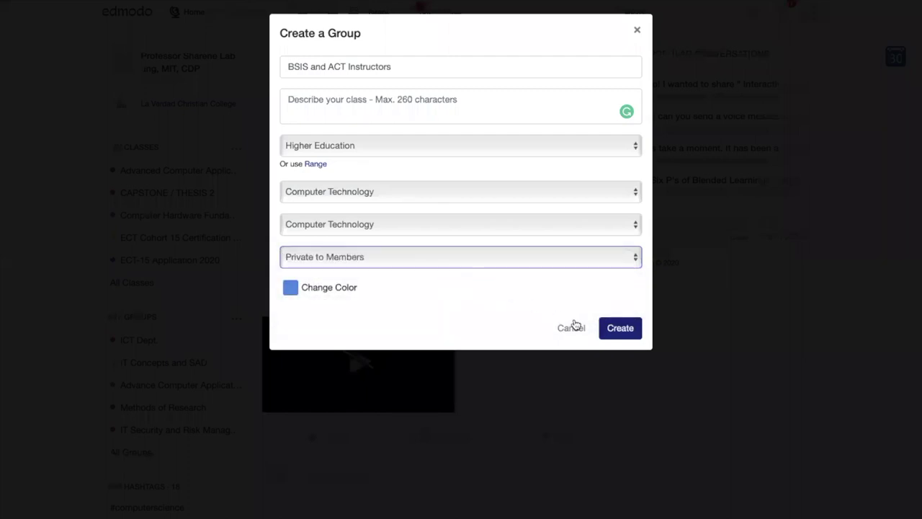
pyautogui.click(290, 289)
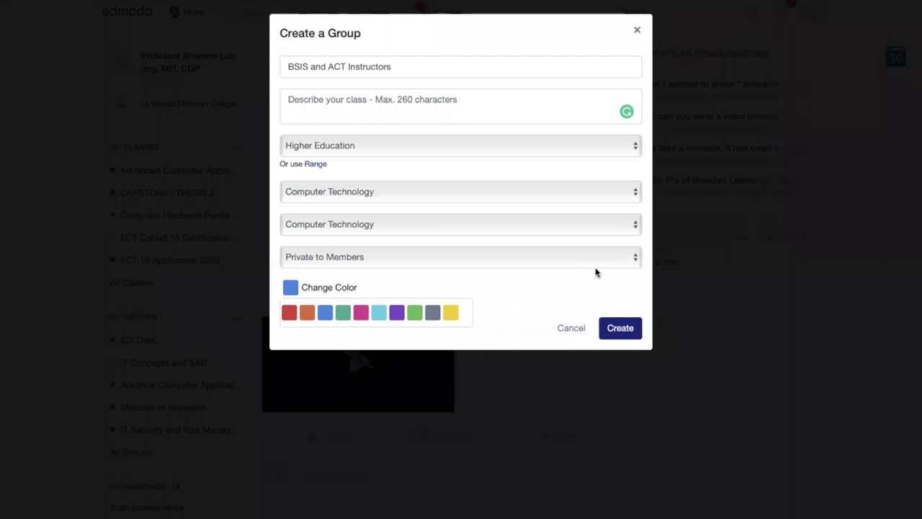
pyautogui.click(635, 259)
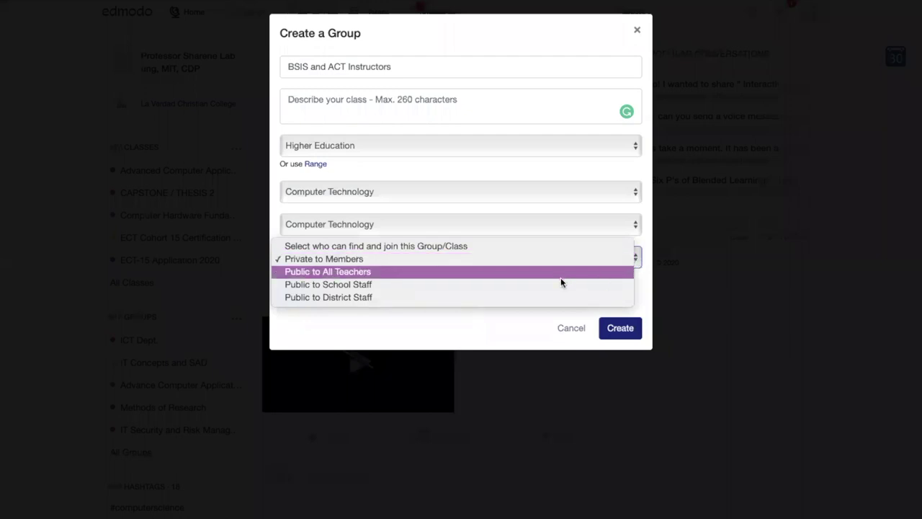
pyautogui.click(639, 256)
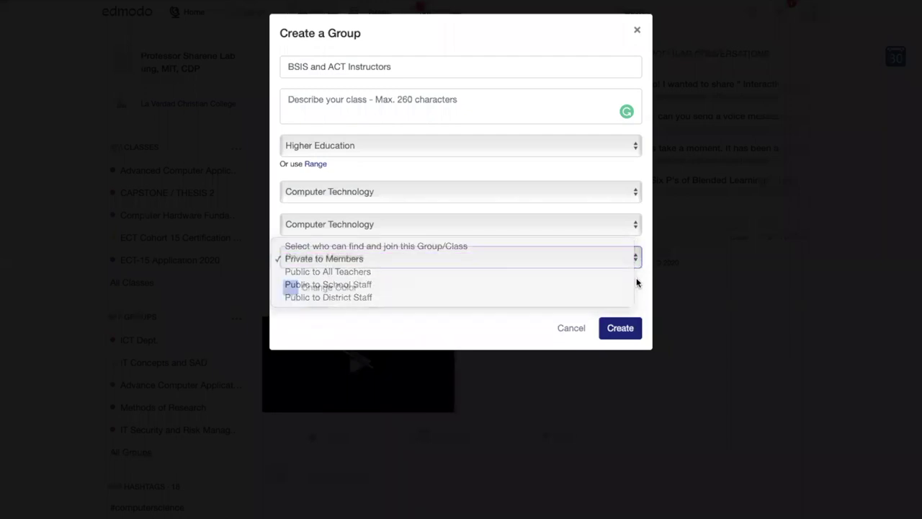
pyautogui.click(627, 333)
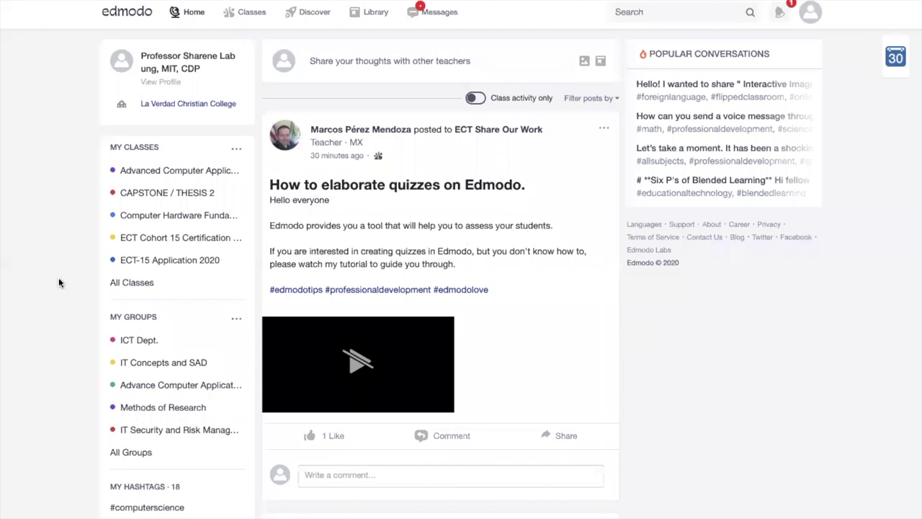
# - Start a new class from My Classes and name it "System analysis and Design", leaving the description empty
pyautogui.scroll(-2, 58, 350)
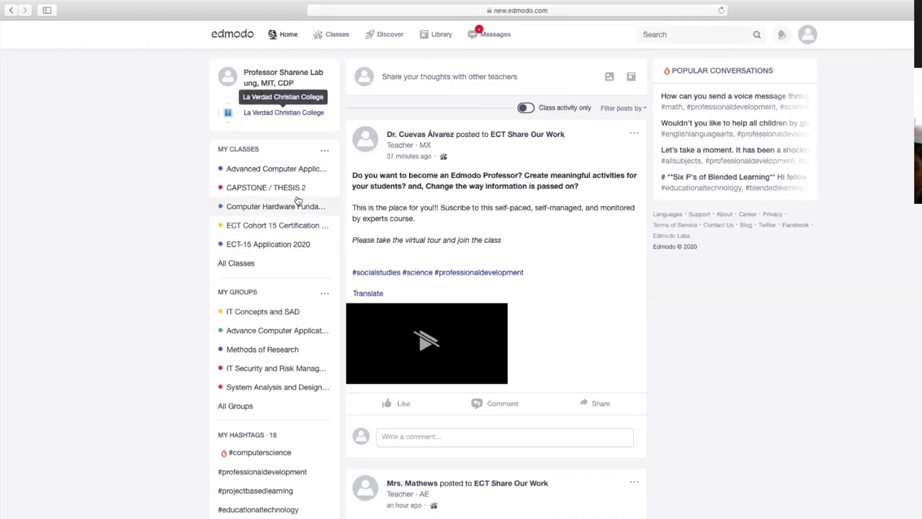
pyautogui.click(324, 154)
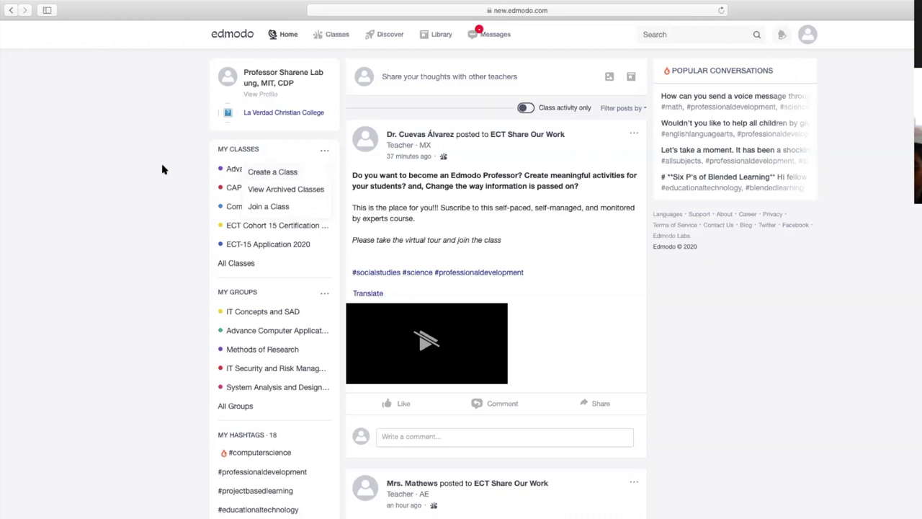
pyautogui.click(309, 155)
pyautogui.click(325, 154)
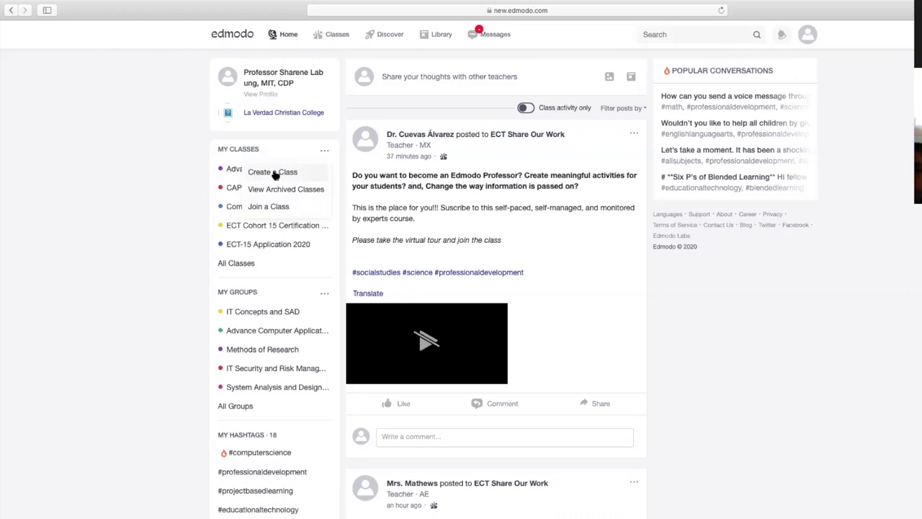
pyautogui.click(273, 172)
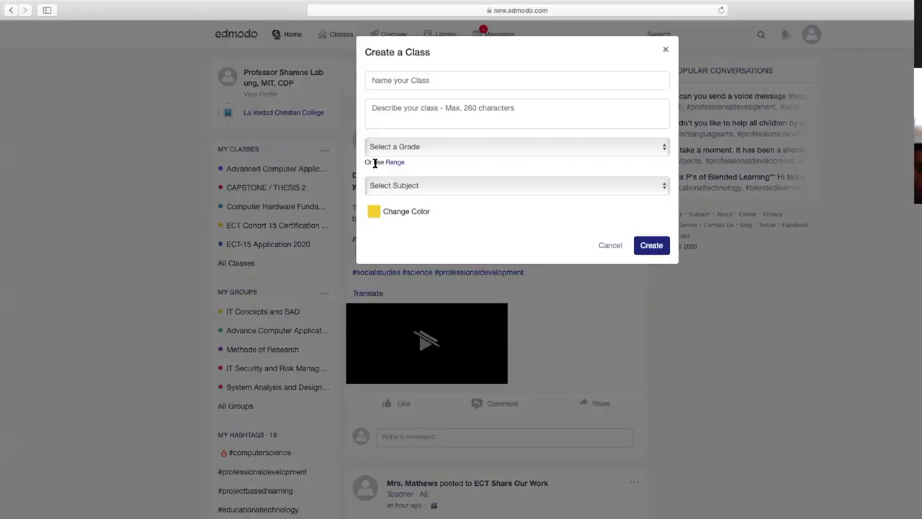
pyautogui.write('System analysis and Design')
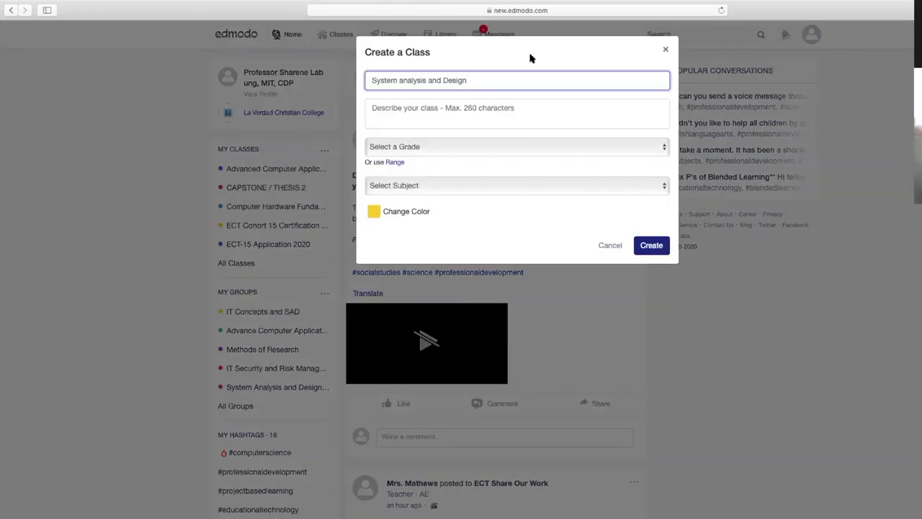
pyautogui.click(407, 111)
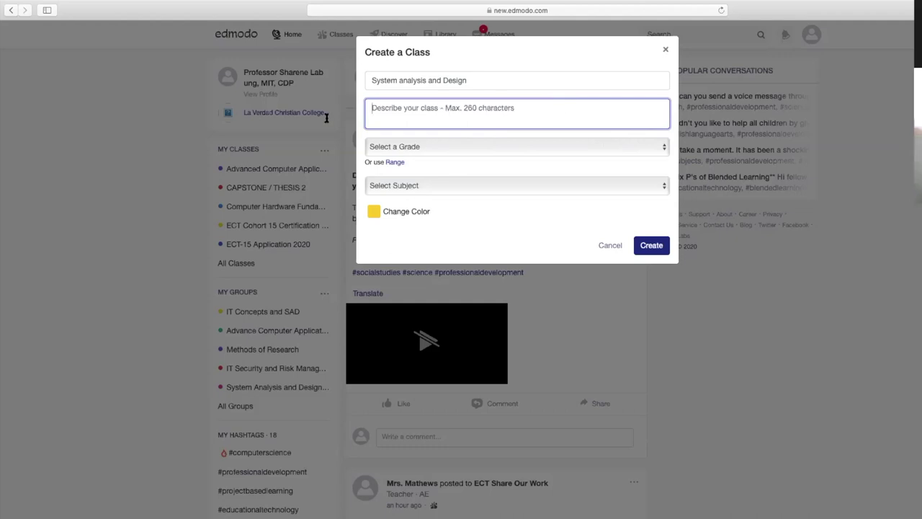
# - Set the class's grade to Higher Education and both its subject and sub-subject to Computer Technology
pyautogui.click(664, 148)
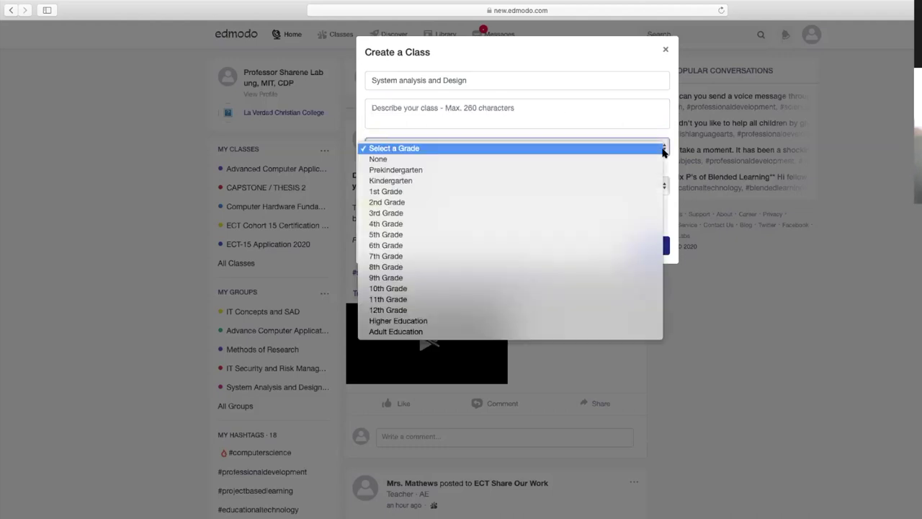
pyautogui.click(469, 322)
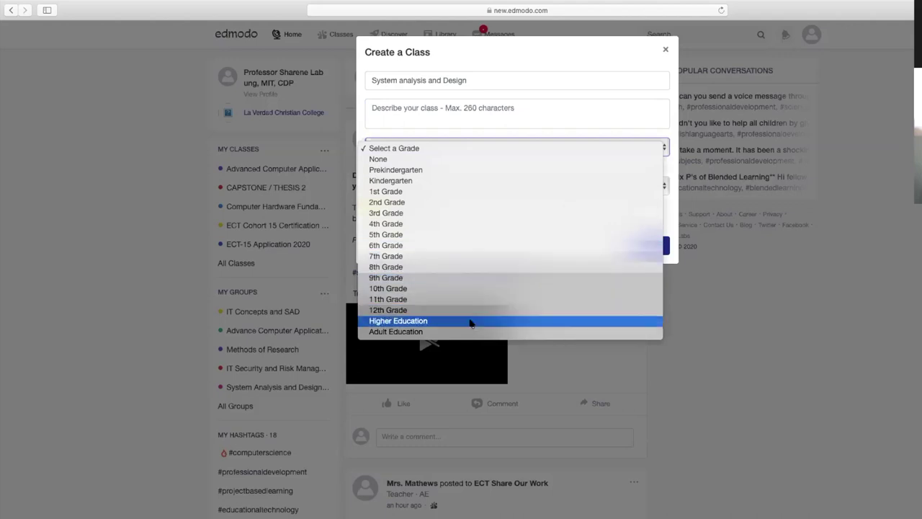
pyautogui.click(666, 187)
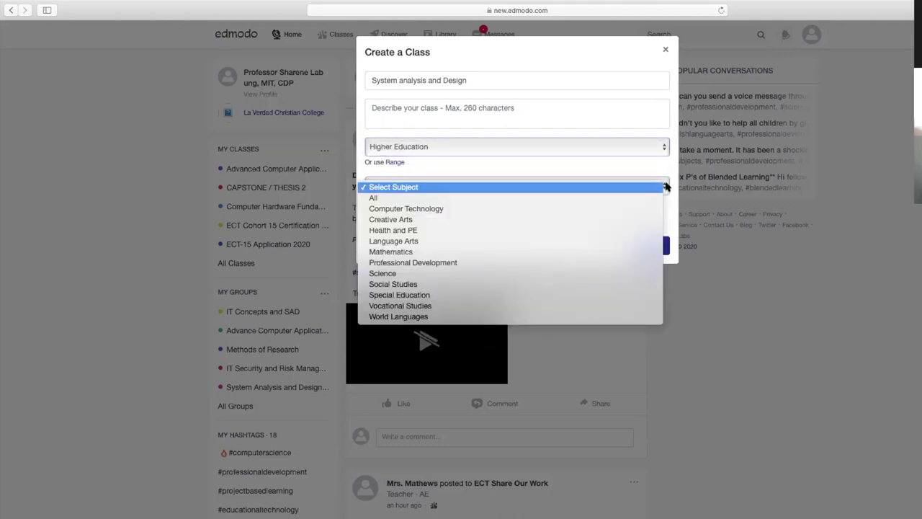
pyautogui.click(484, 209)
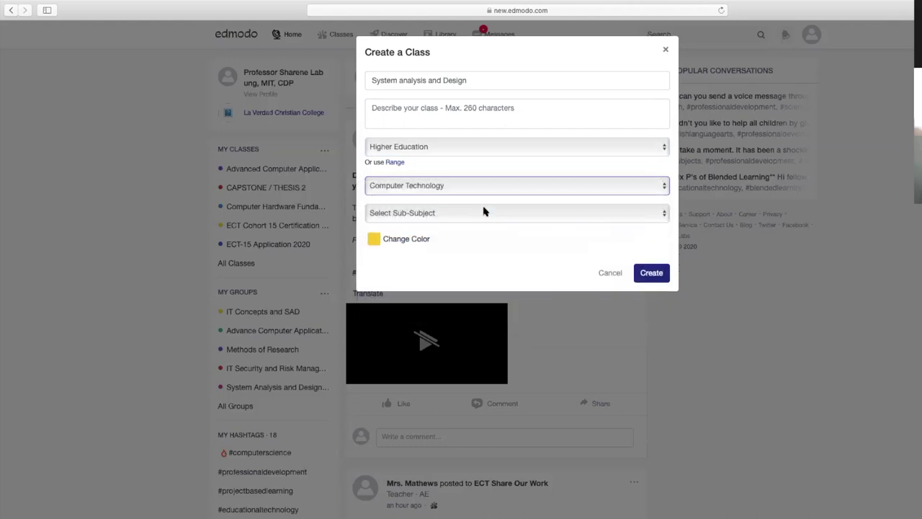
pyautogui.click(662, 214)
pyautogui.click(552, 228)
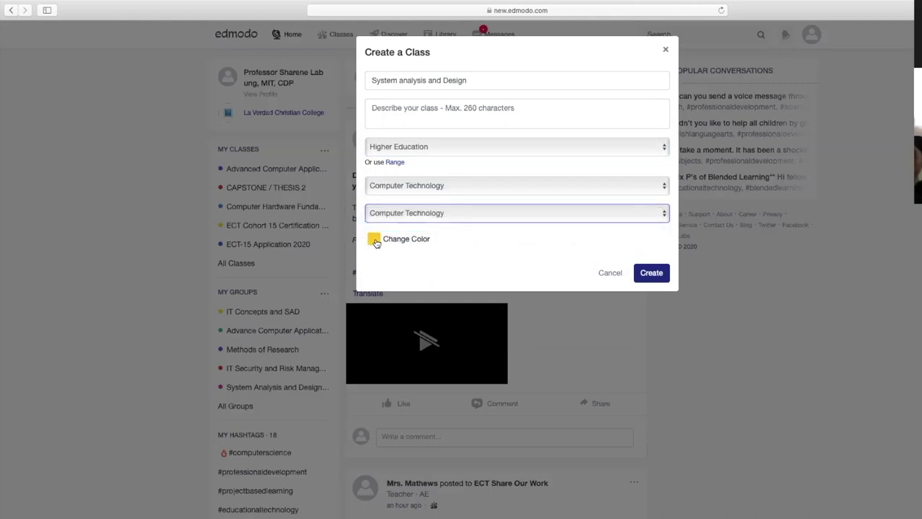
# - Change the class color to red and create the class
pyautogui.click(375, 243)
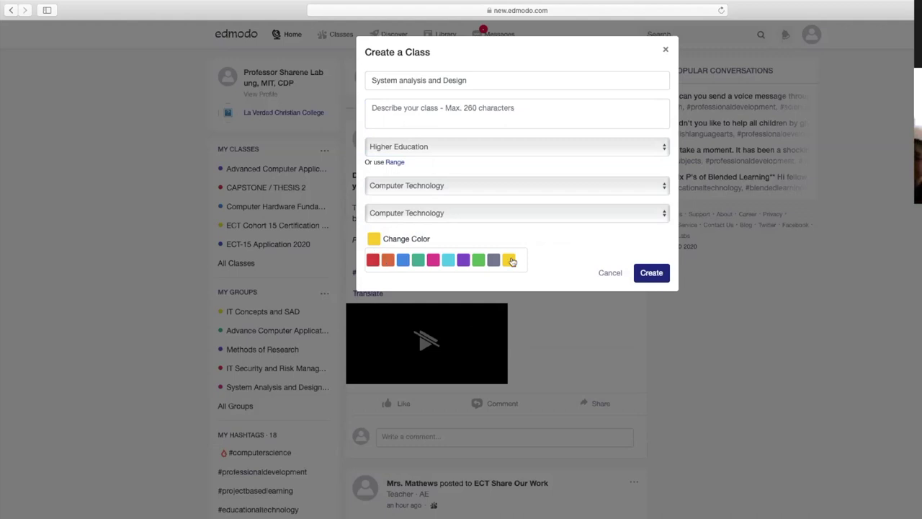
pyautogui.click(372, 260)
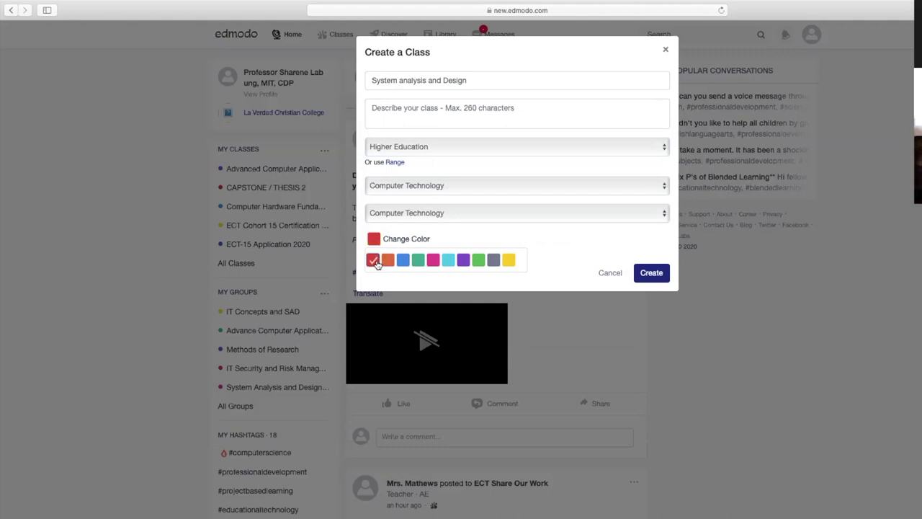
pyautogui.click(651, 273)
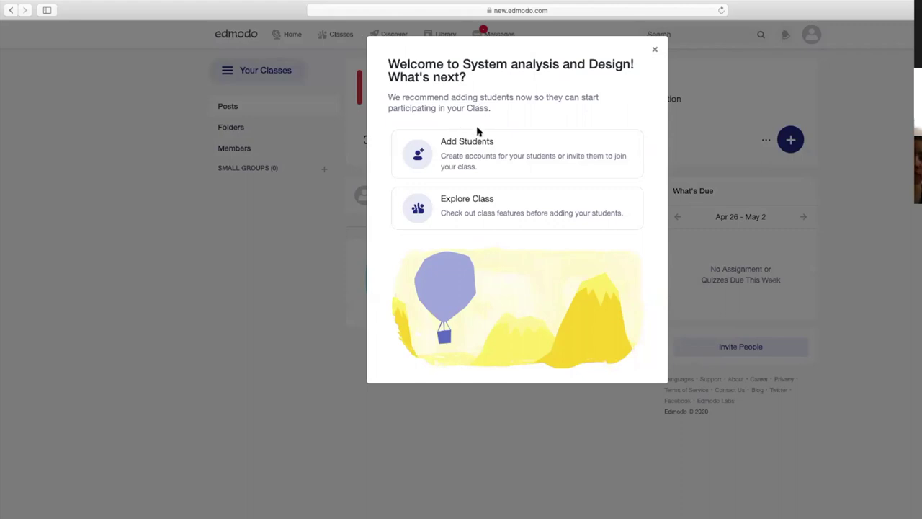
# - Start adding students to the new class and examine the first name, last name and email fields of the first row
pyautogui.click(465, 159)
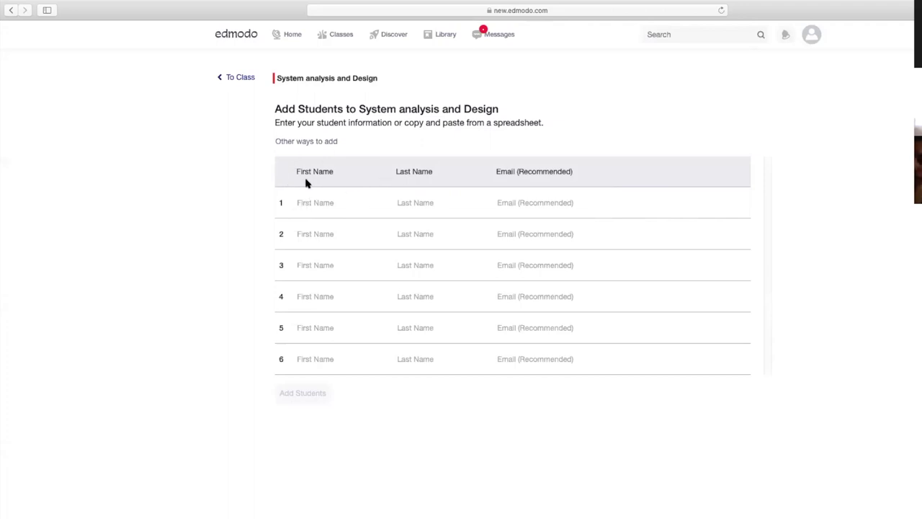
pyautogui.click(312, 205)
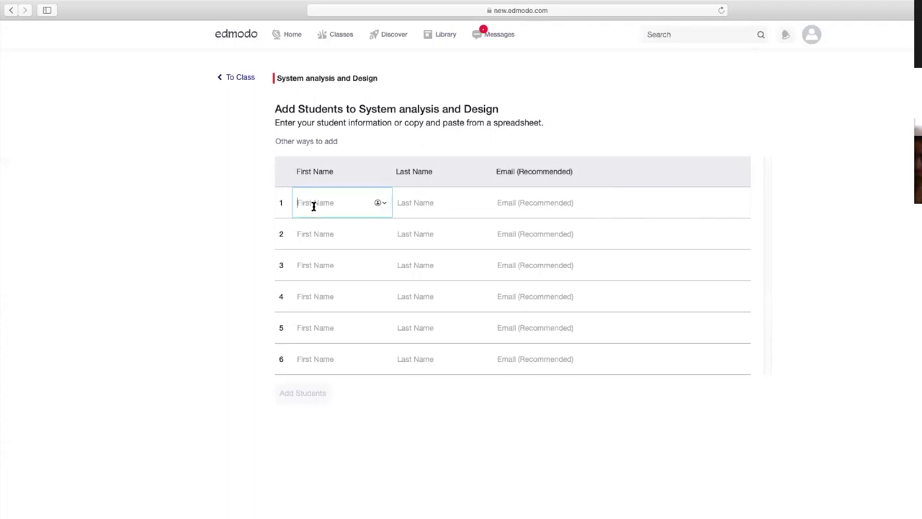
pyautogui.click(430, 204)
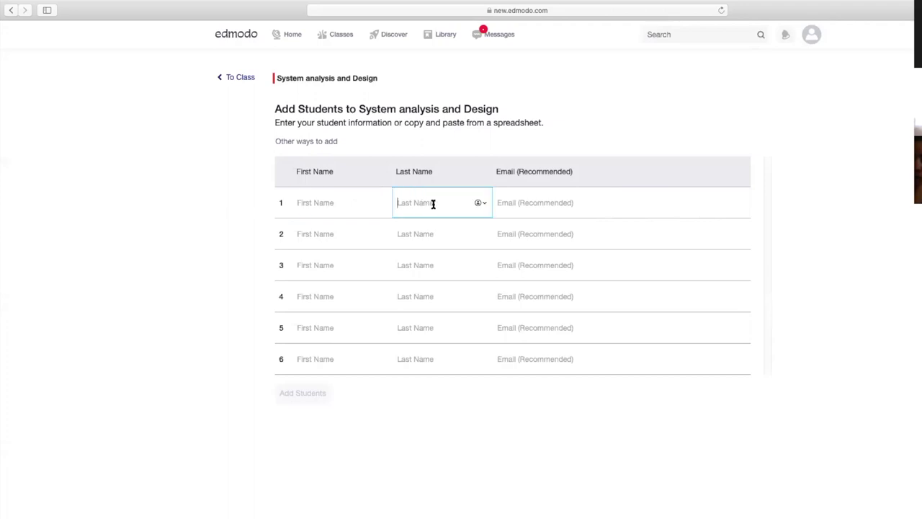
pyautogui.click(537, 207)
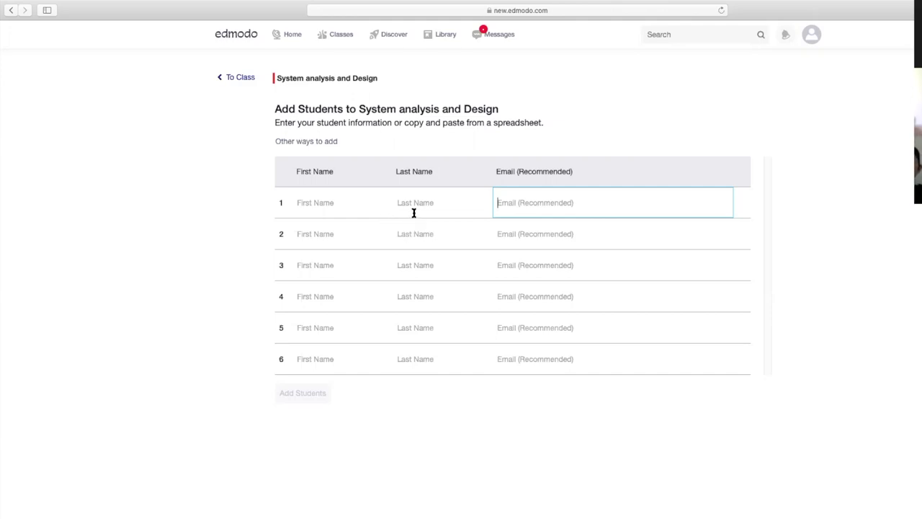
# - Show the other ways to add students, copy the class code and finish the invitation
pyautogui.click(287, 143)
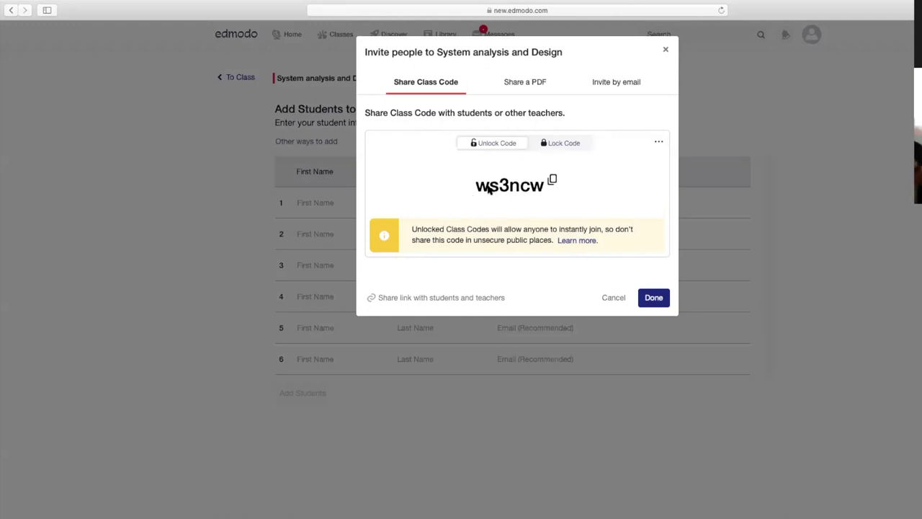
pyautogui.click(552, 180)
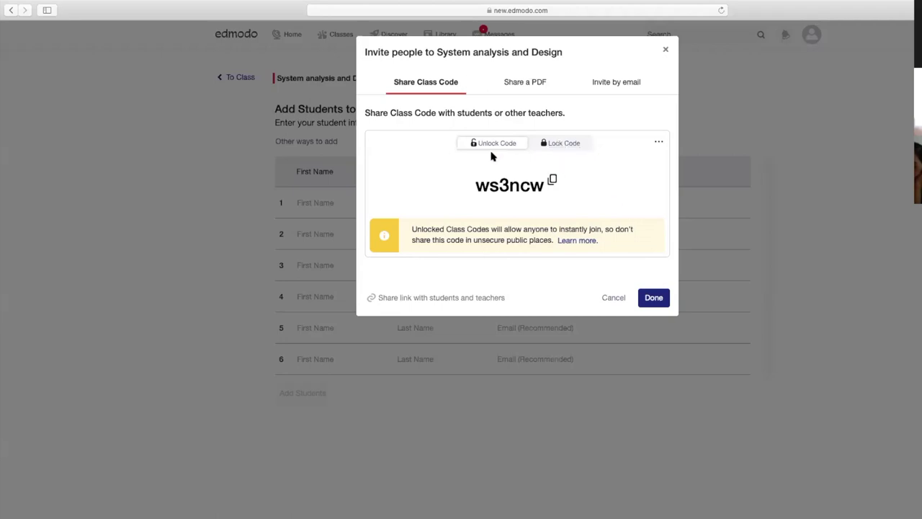
pyautogui.click(654, 298)
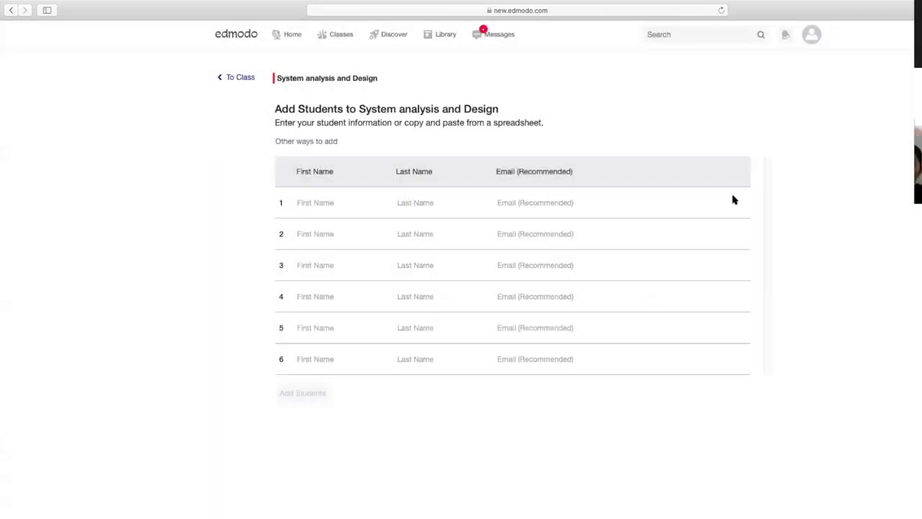
# - Return to the class page, review the code-sharing options from its class code and close them
pyautogui.click(237, 77)
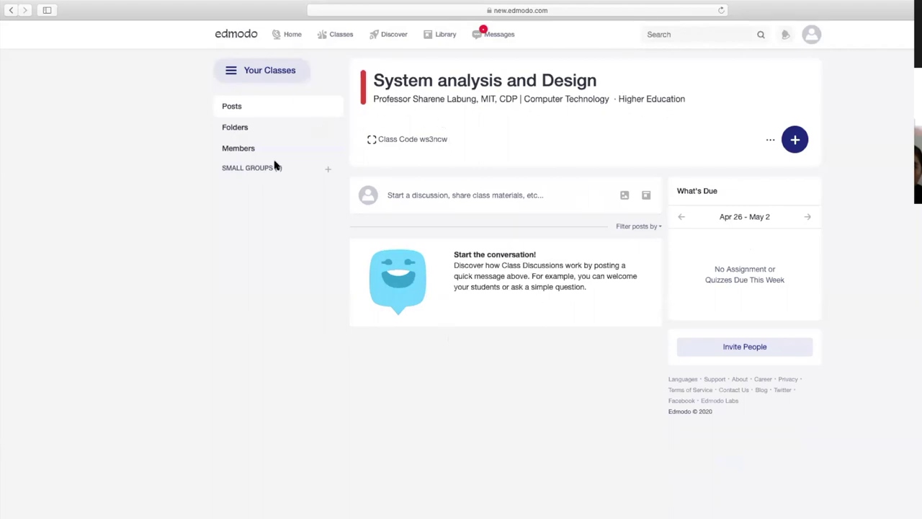
pyautogui.click(410, 141)
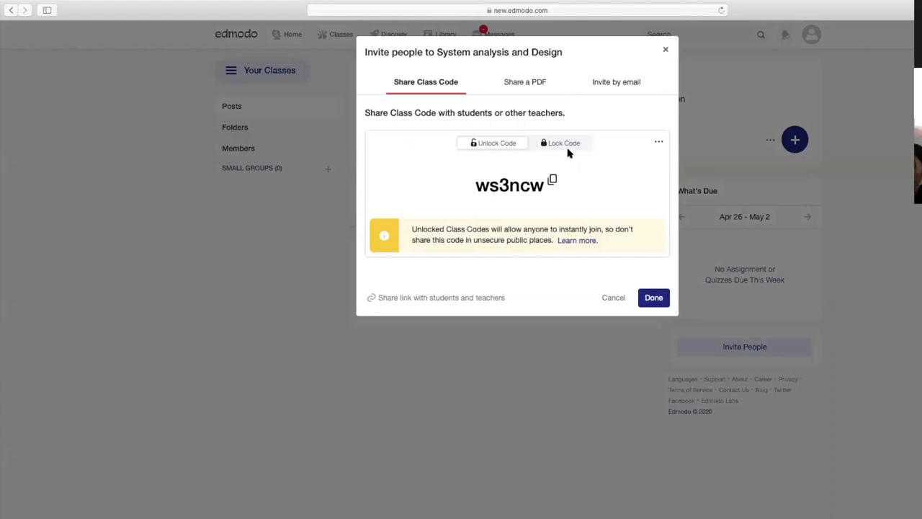
pyautogui.click(665, 50)
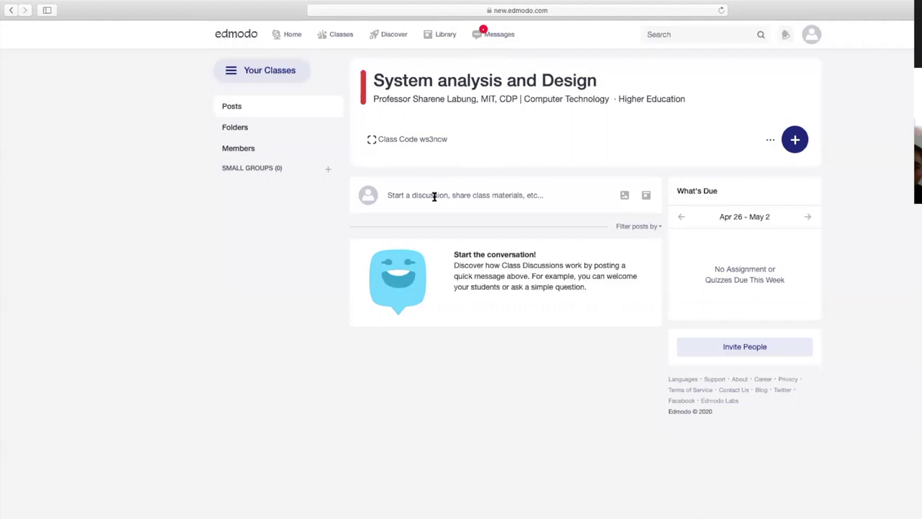
# - Start a discussion in the System analysis and Design class and post "hgfjghjghjhgfjhgj"
pyautogui.click(435, 196)
pyautogui.click(593, 146)
pyautogui.click(513, 196)
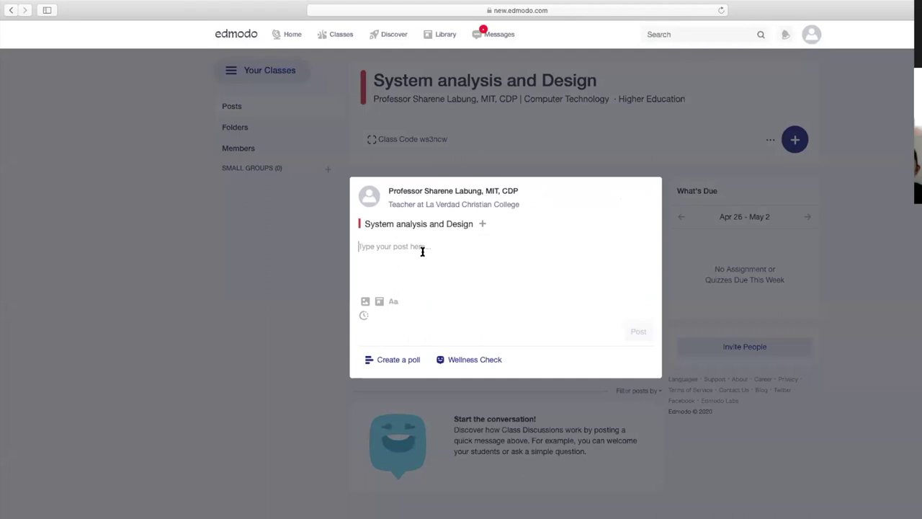
pyautogui.write('hgfjghjghjhgfjhgj')
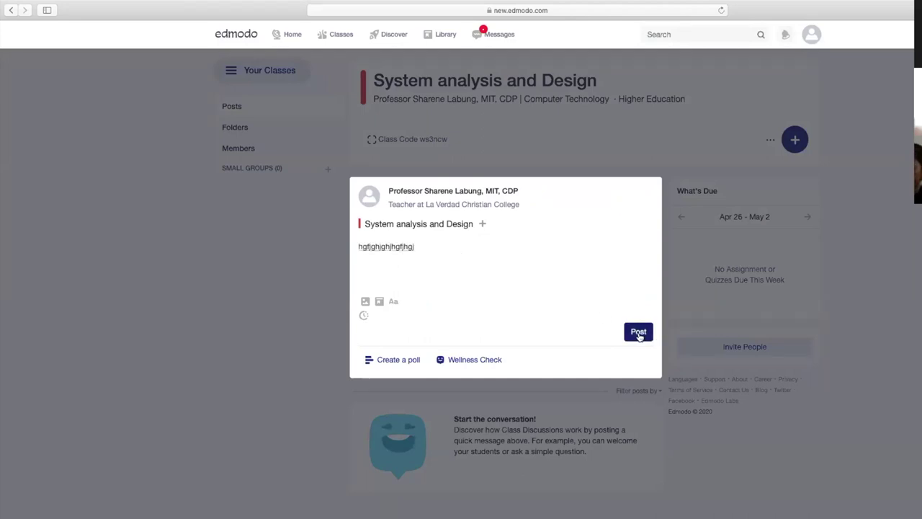
pyautogui.click(638, 333)
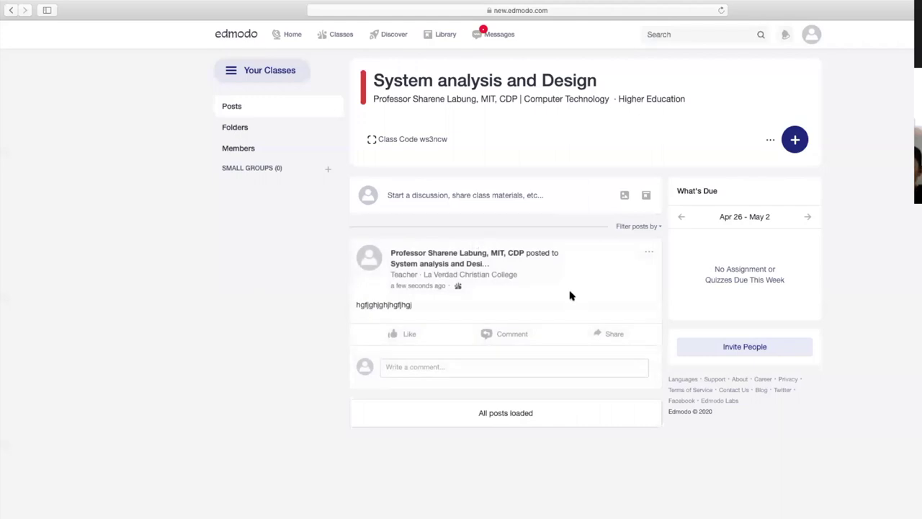
# - Review the options of the new class post, open it for editing and append "ghfhdhdg" to its text
pyautogui.click(649, 252)
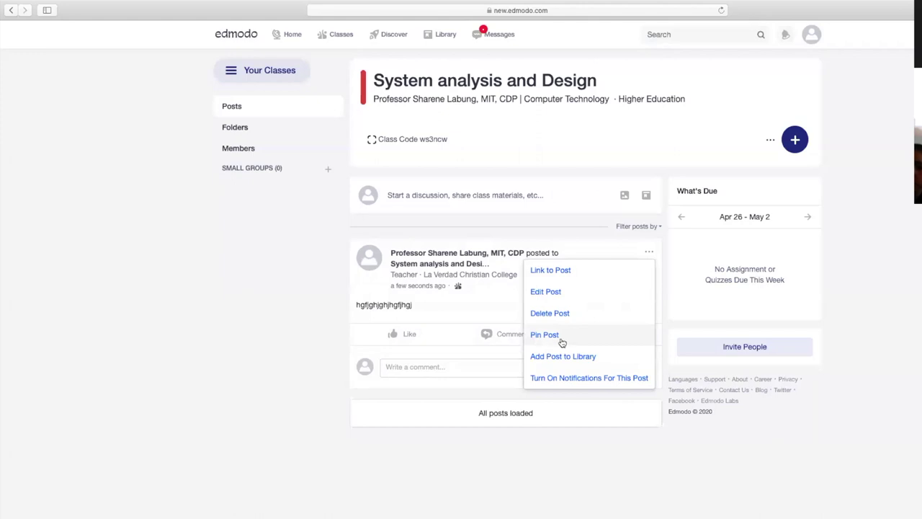
pyautogui.click(482, 312)
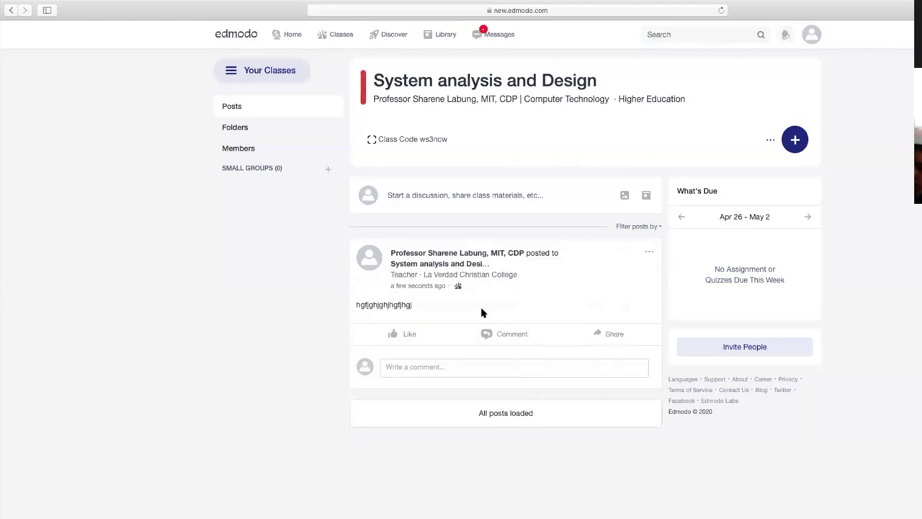
pyautogui.click(649, 254)
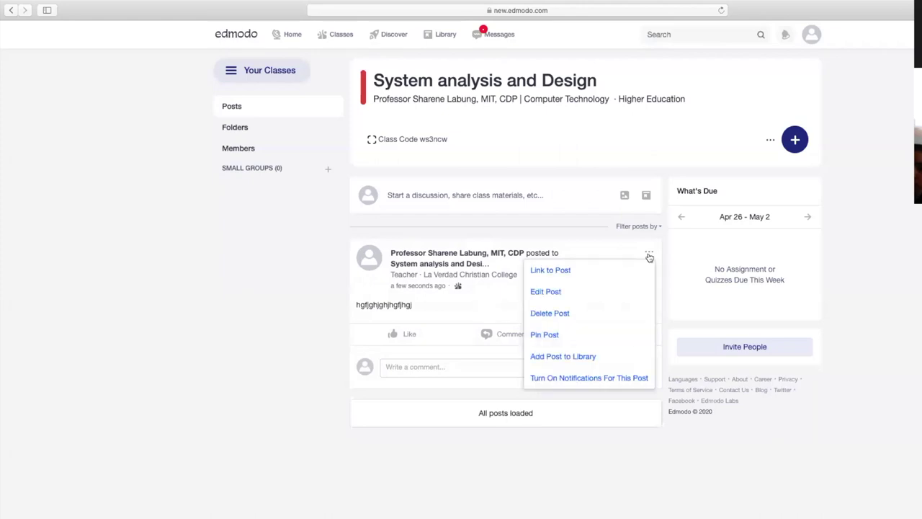
pyautogui.click(579, 297)
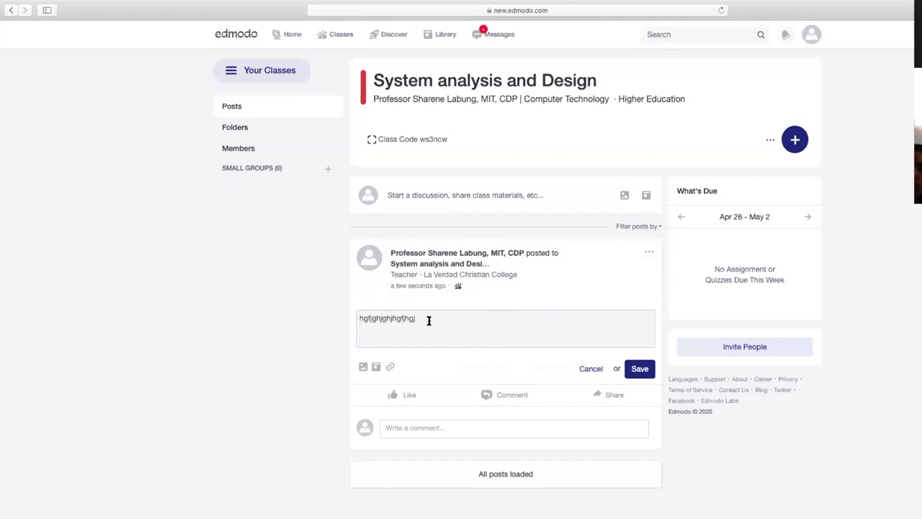
pyautogui.click(649, 253)
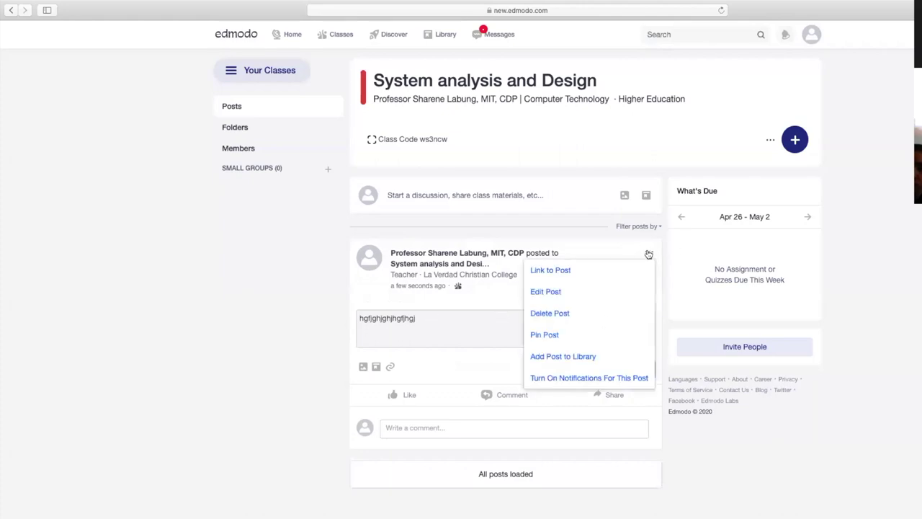
pyautogui.click(558, 296)
pyautogui.write('ghfhdhdg')
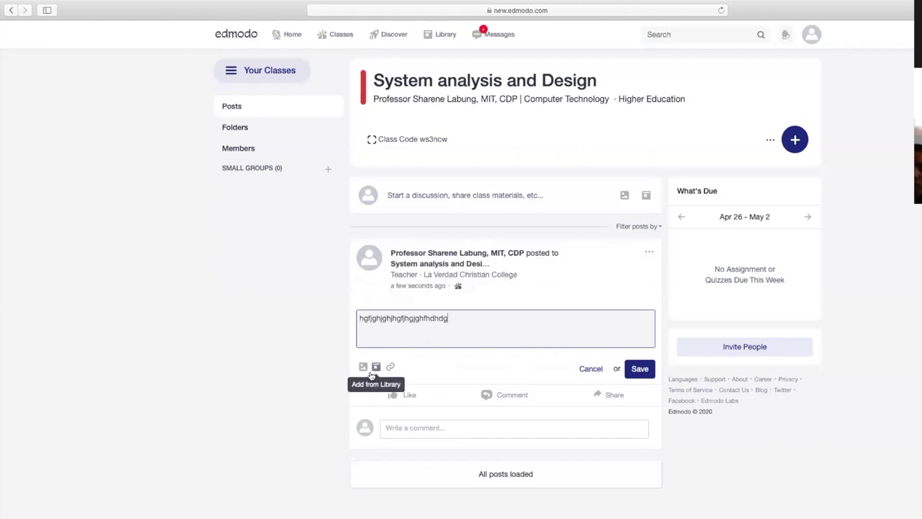
# - Attach the video "Ang Kuwento ni Pepe at Susan.mp4" from the desktop's Araling Panlipunan department AP1 folder to the post
pyautogui.click(364, 368)
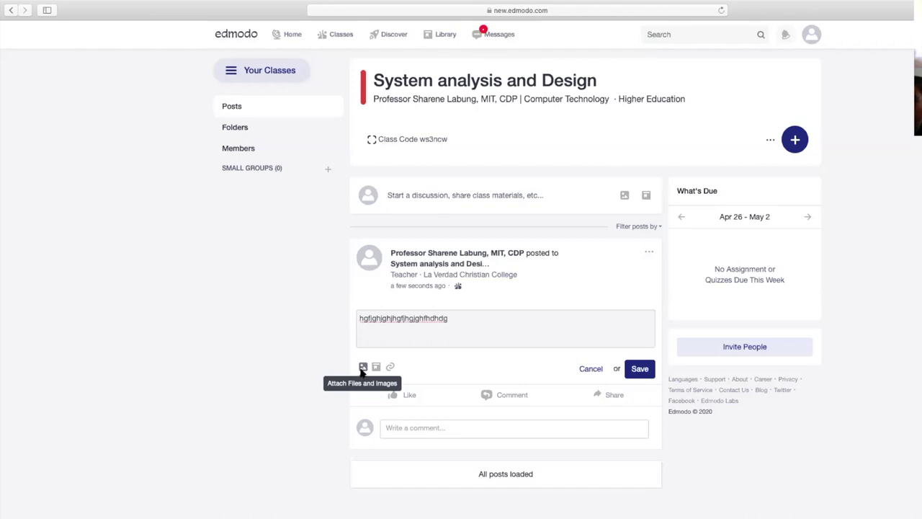
pyautogui.click(362, 369)
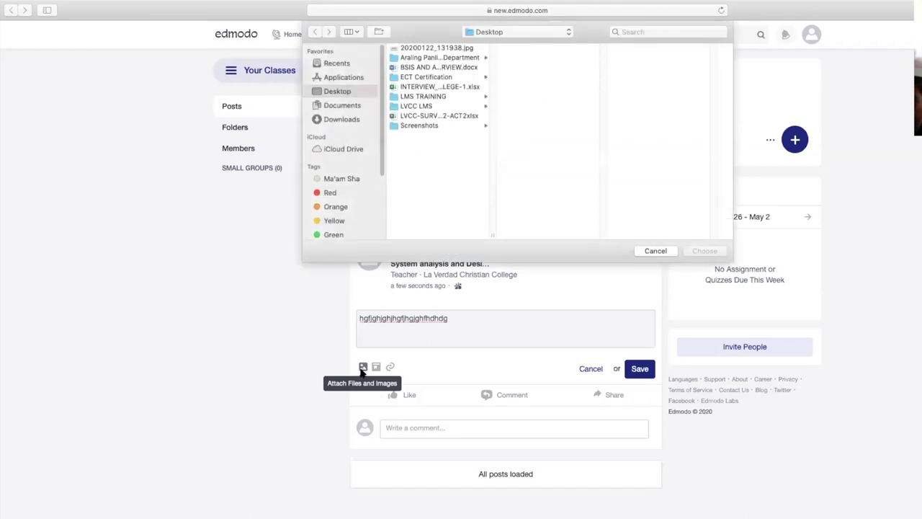
pyautogui.click(435, 59)
pyautogui.click(526, 48)
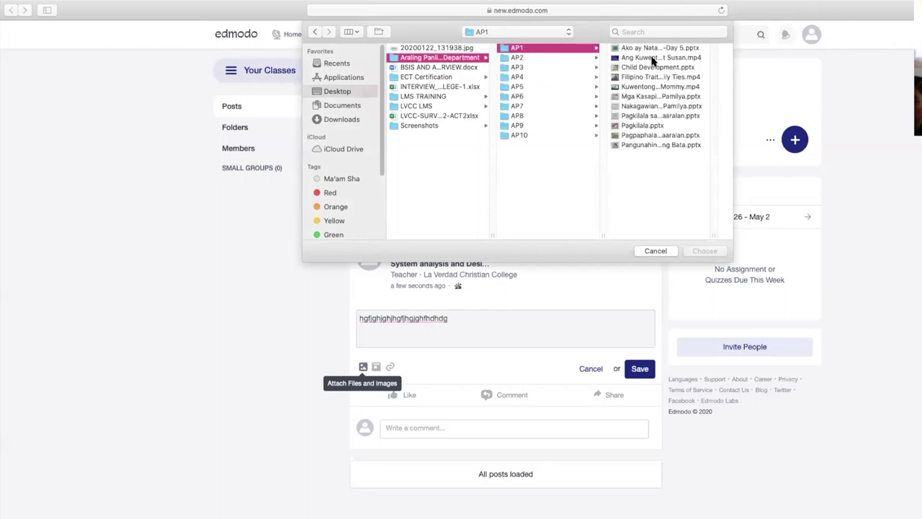
pyautogui.click(654, 59)
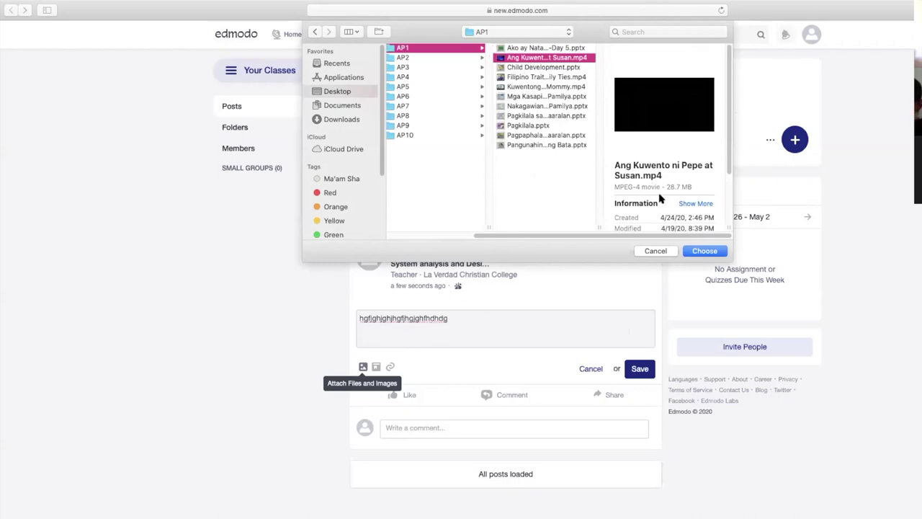
pyautogui.click(699, 251)
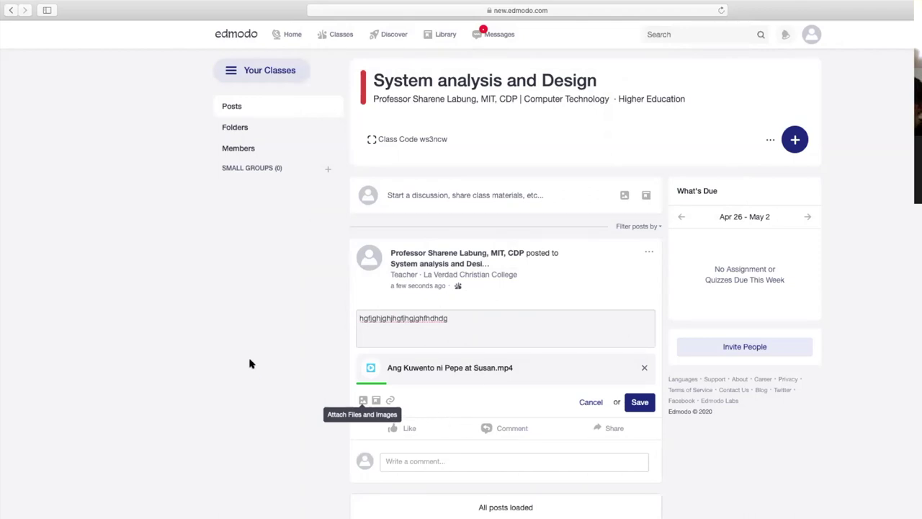
# - Append "gjhhj" to the post text, save the edited post and check its attached video
pyautogui.click(461, 319)
pyautogui.write('gjhhj')
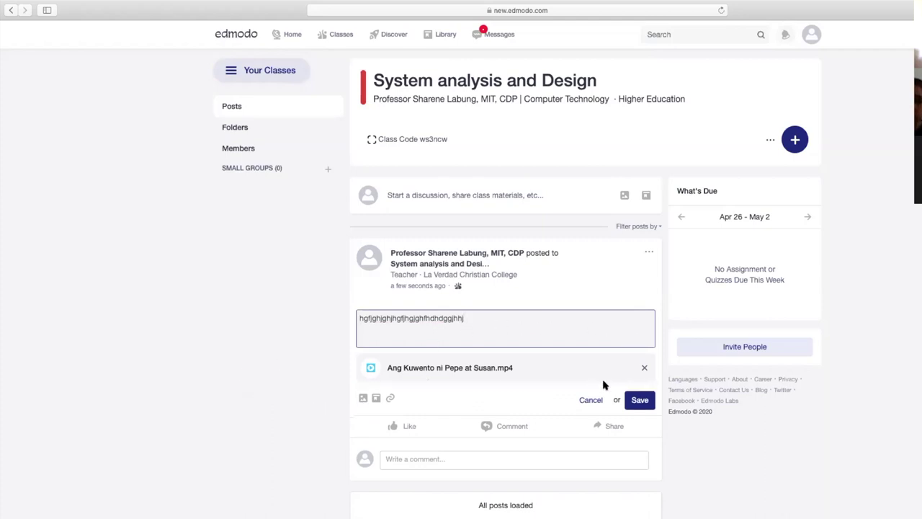
pyautogui.click(638, 406)
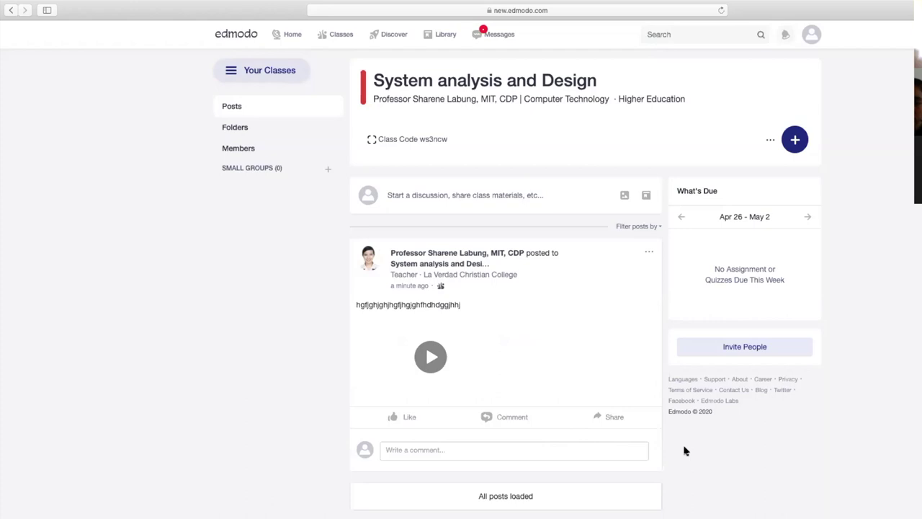
pyautogui.scroll(-1, 665, 449)
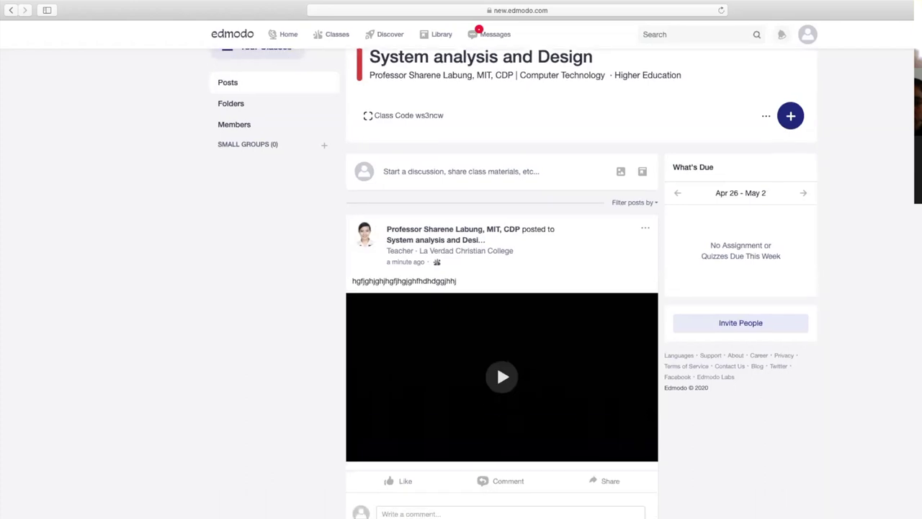
# - Review the class post with its attached video, its available post options and the account's notifications
pyautogui.scroll(1, 690, 426)
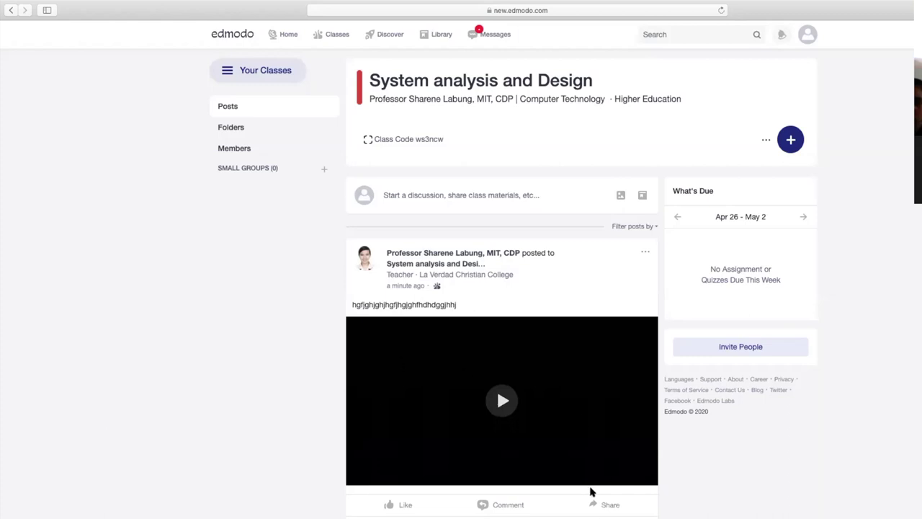
pyautogui.scroll(-1, 719, 427)
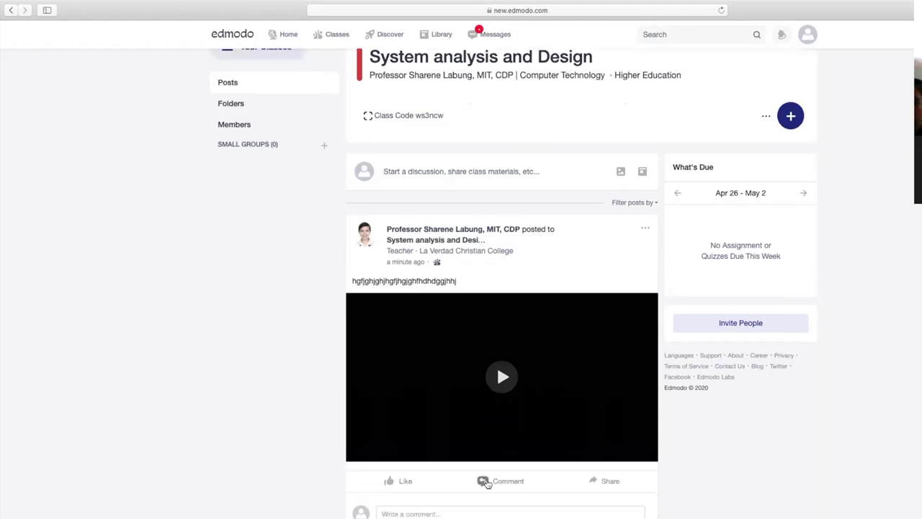
pyautogui.click(644, 229)
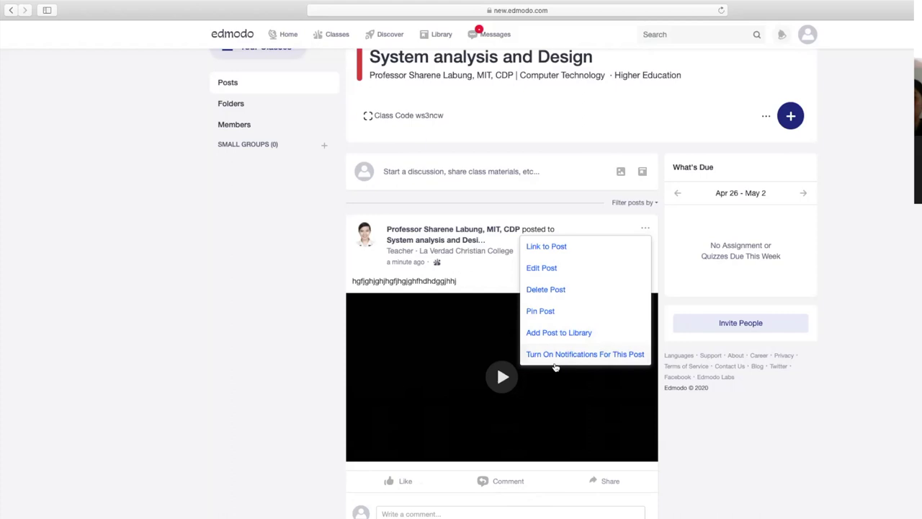
pyautogui.moveTo(789, 6)
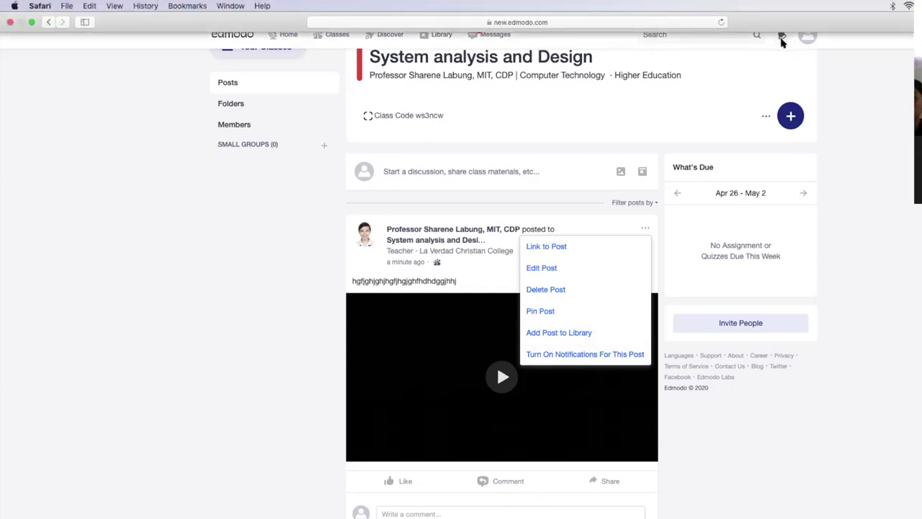
pyautogui.click(873, 76)
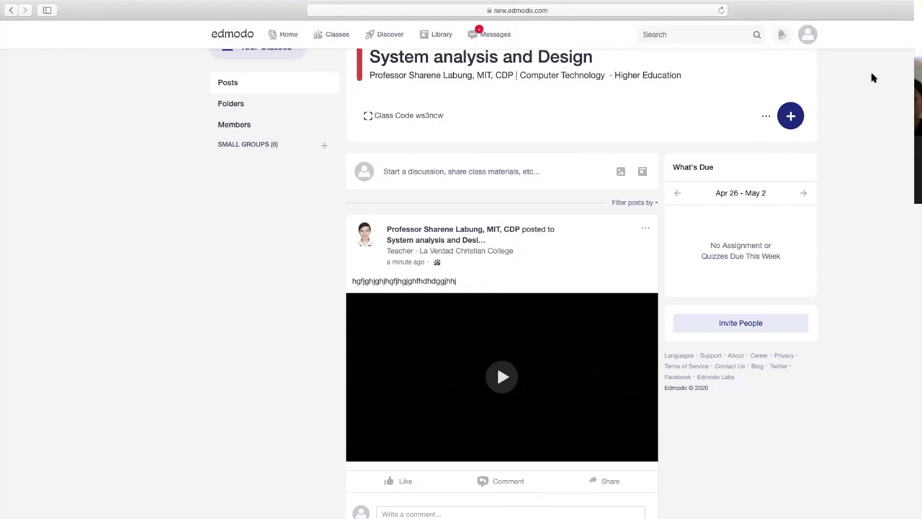
pyautogui.click(781, 36)
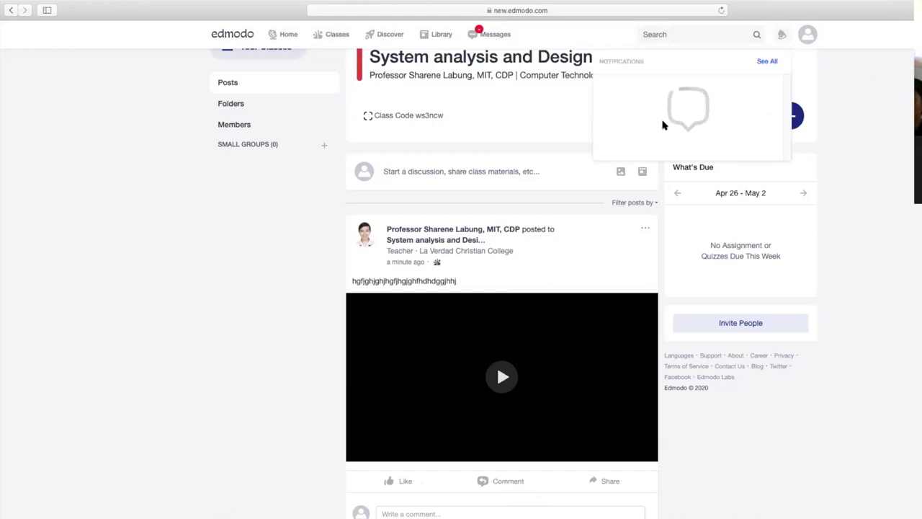
pyautogui.click(851, 108)
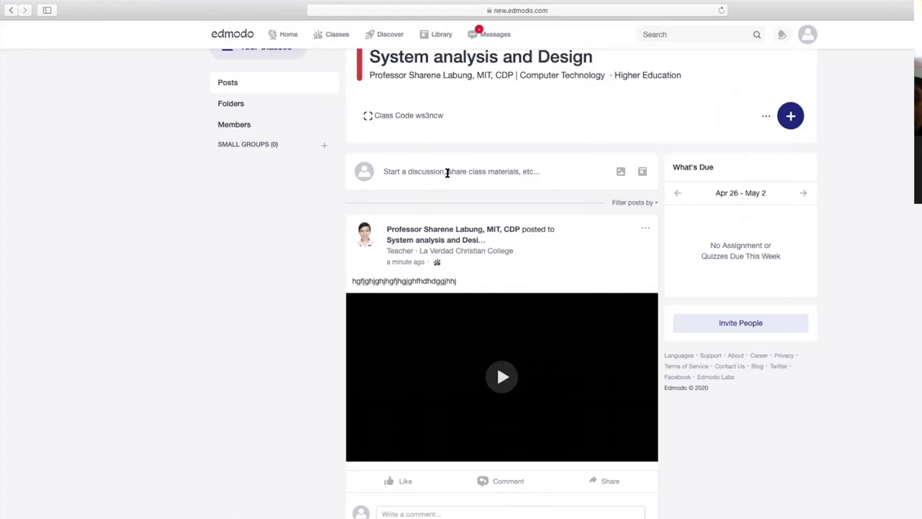
pyautogui.scroll(1, 312, 349)
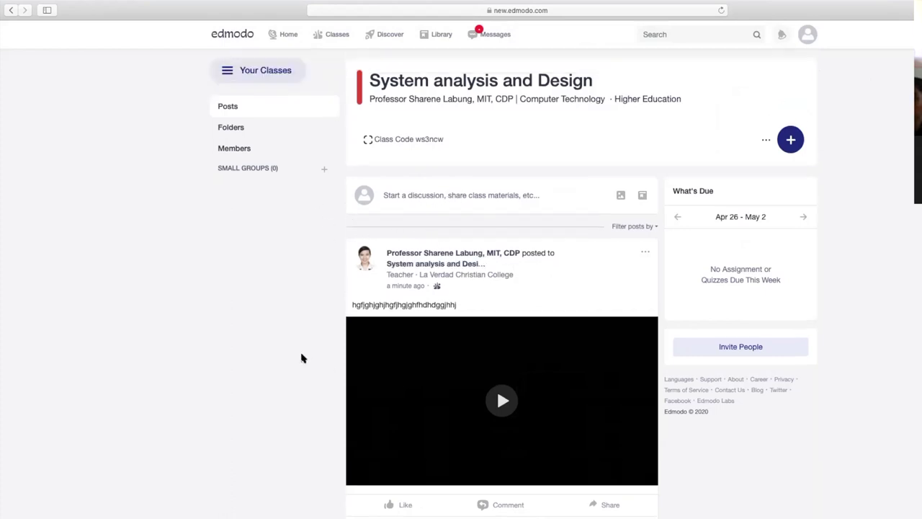
# - Review the System analysis and Design class options, including the class color choices and the form for adding students
pyautogui.click(765, 142)
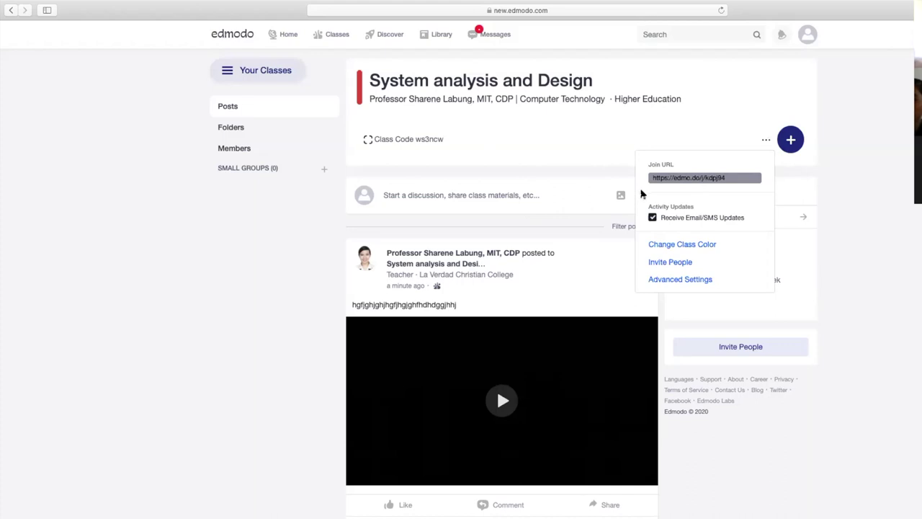
pyautogui.click(677, 248)
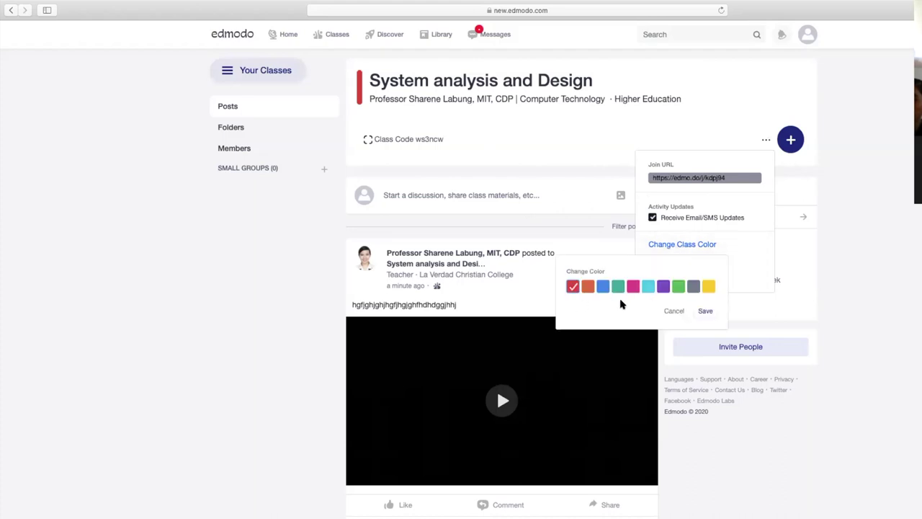
pyautogui.click(673, 312)
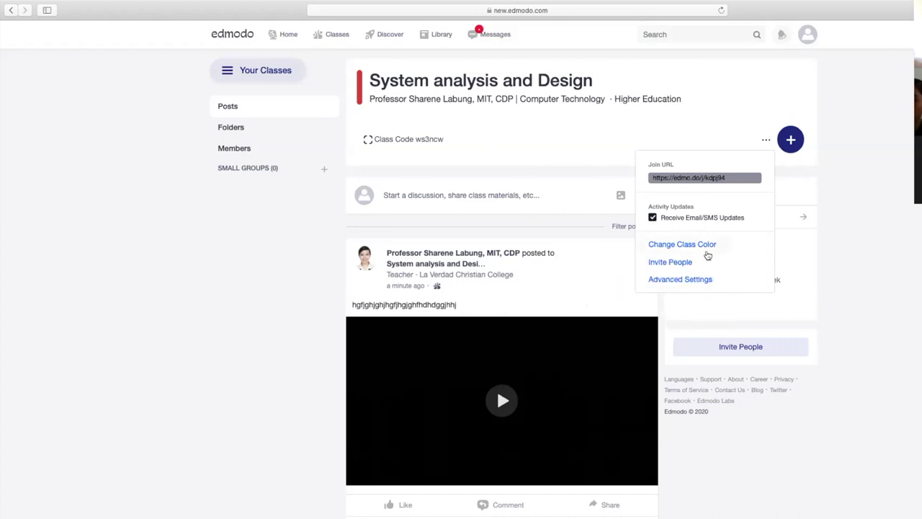
pyautogui.click(663, 264)
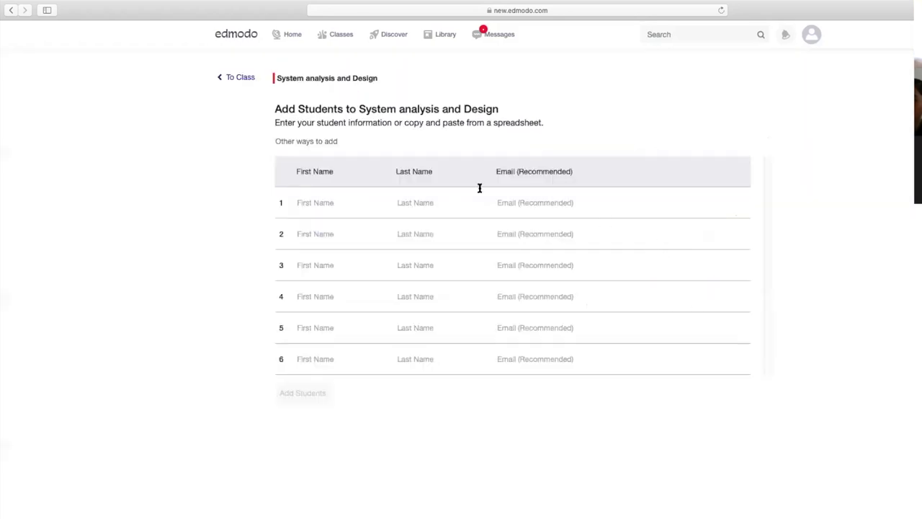
pyautogui.click(239, 78)
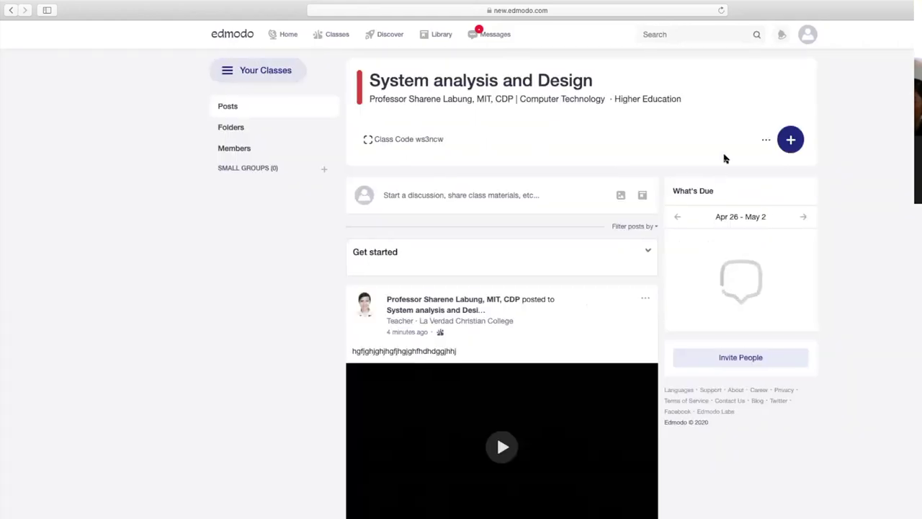
pyautogui.click(766, 139)
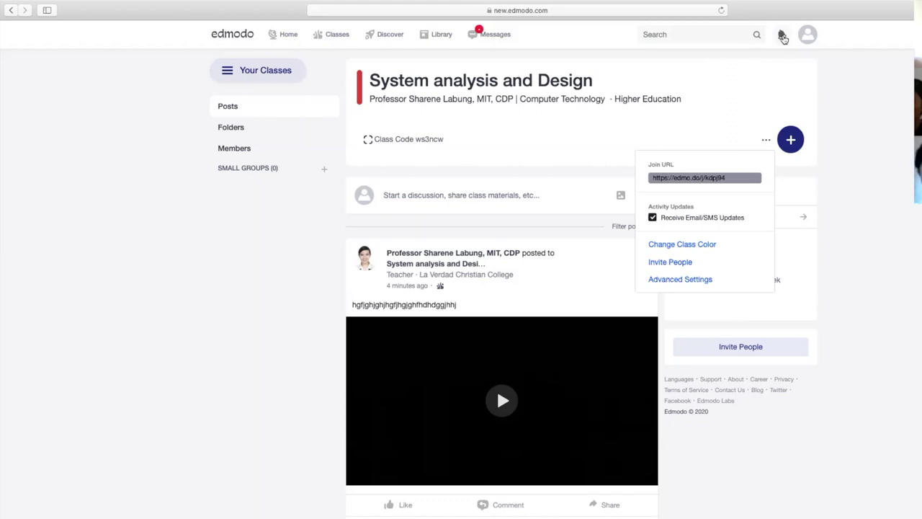
pyautogui.click(836, 132)
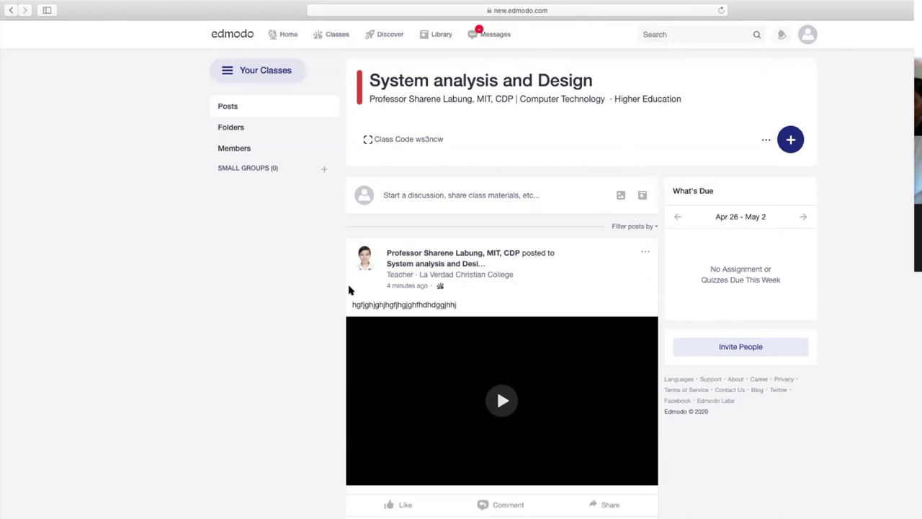
# - Create a small group named "Group 1" in the System analysis and Design class
pyautogui.click(322, 172)
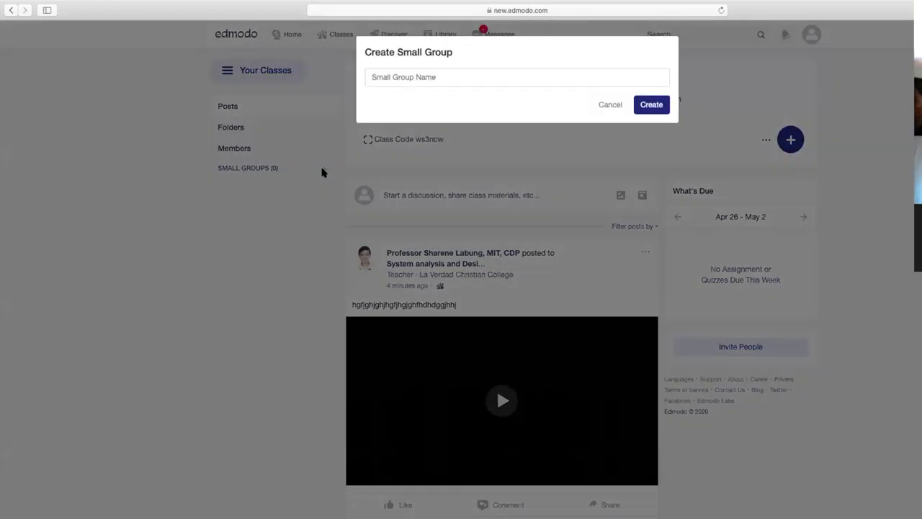
pyautogui.click(428, 75)
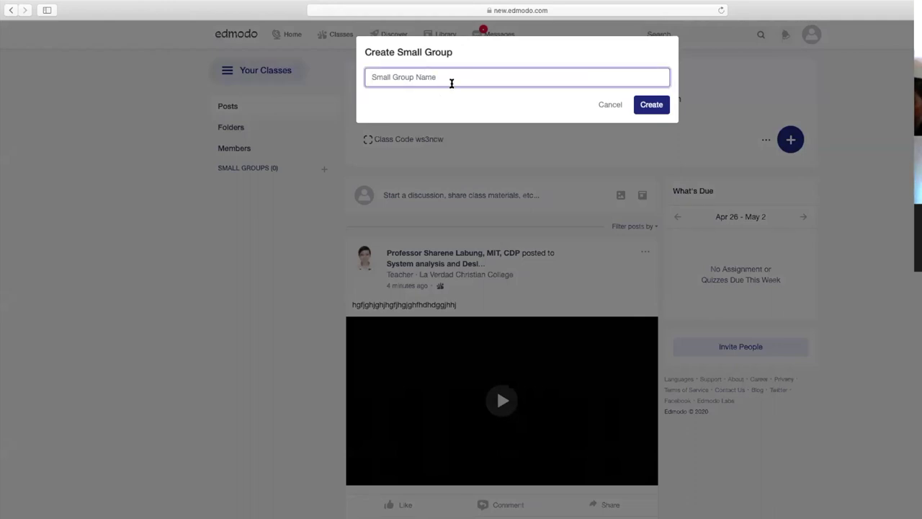
pyautogui.write('Group')
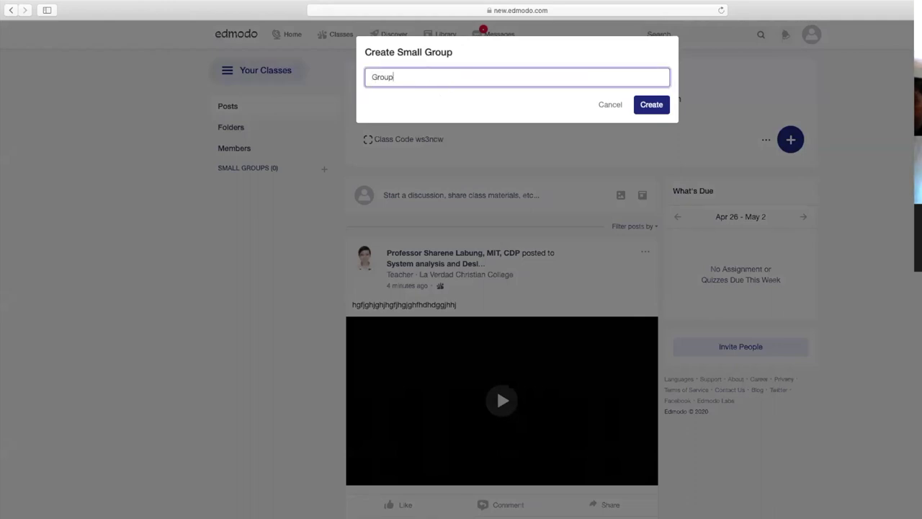
pyautogui.write(' 1')
pyautogui.click(653, 104)
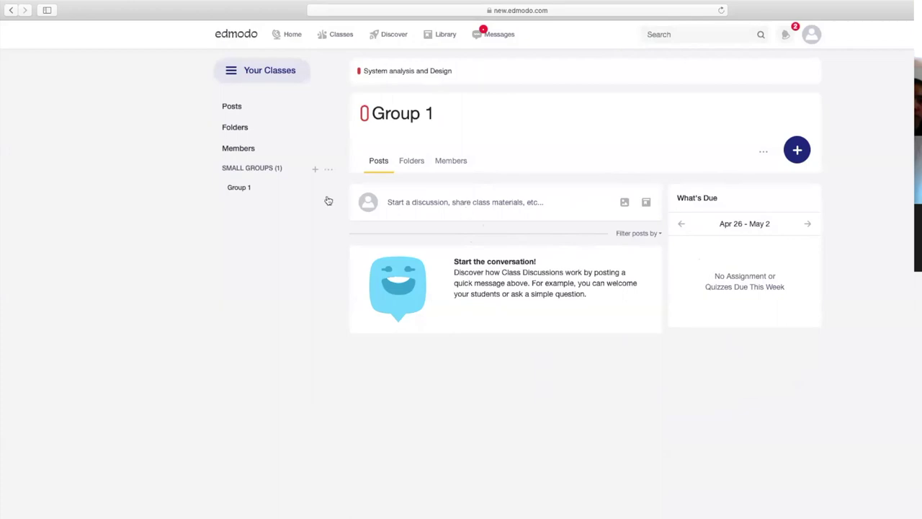
# - Add another small group named "Group 2" to the same class
pyautogui.click(315, 170)
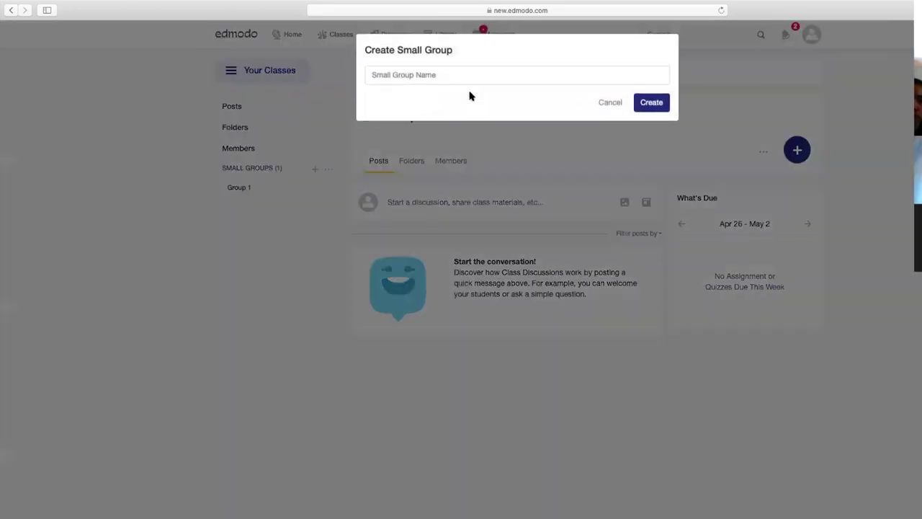
pyautogui.click(450, 78)
pyautogui.write('Group 2')
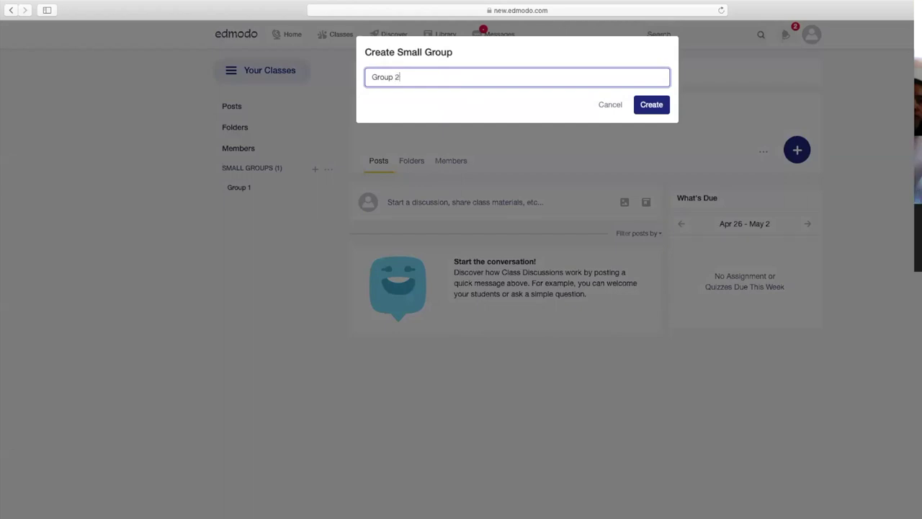
pyautogui.click(653, 107)
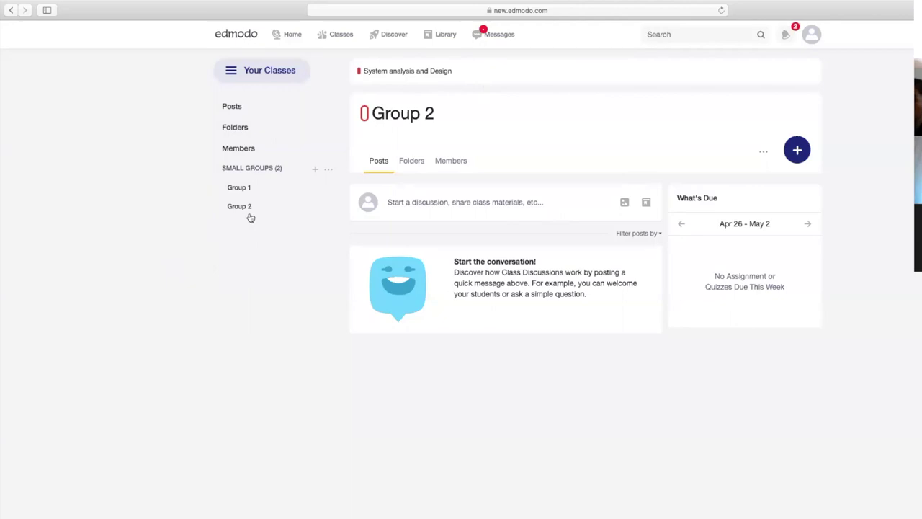
# - Review Group 2's management options and its choices for creating or loading assignments and quizzes
pyautogui.click(764, 153)
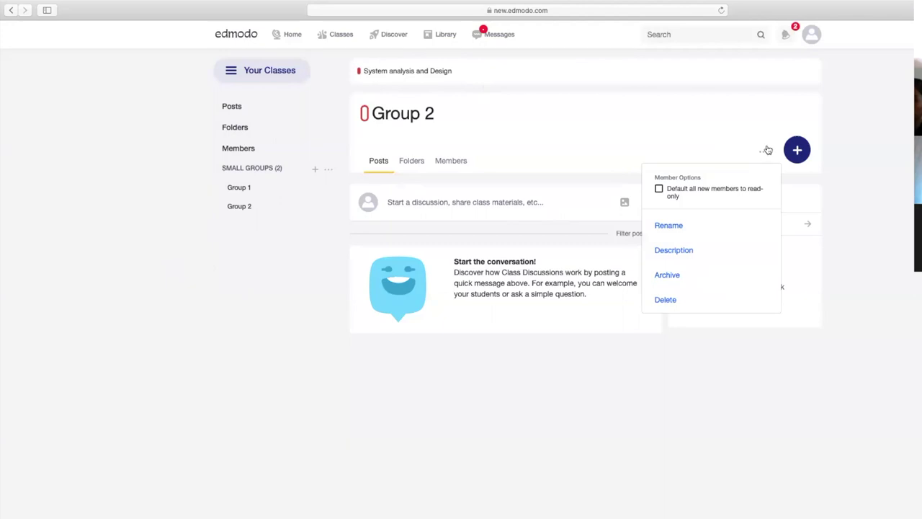
pyautogui.click(712, 124)
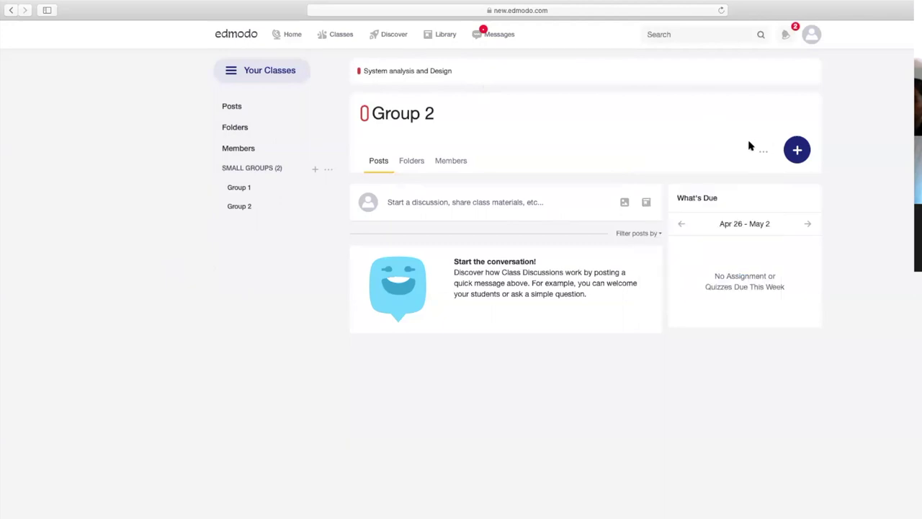
pyautogui.click(798, 151)
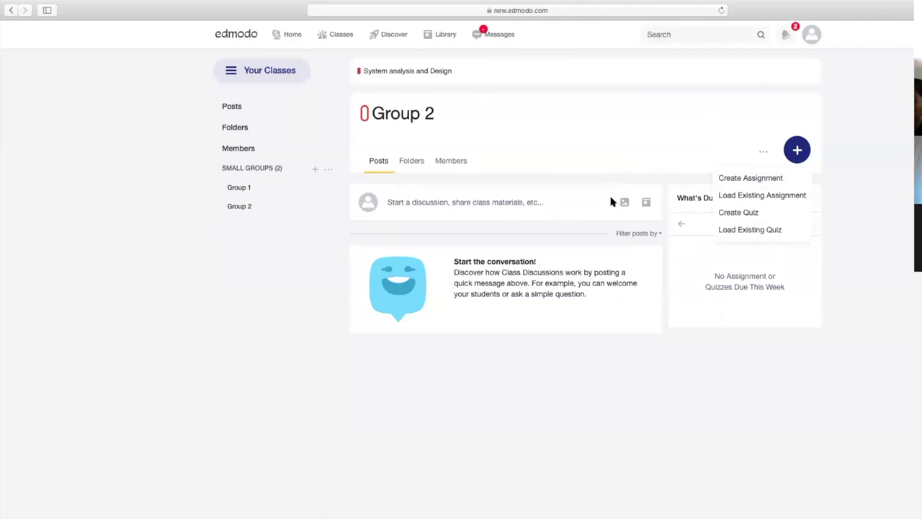
pyautogui.click(606, 148)
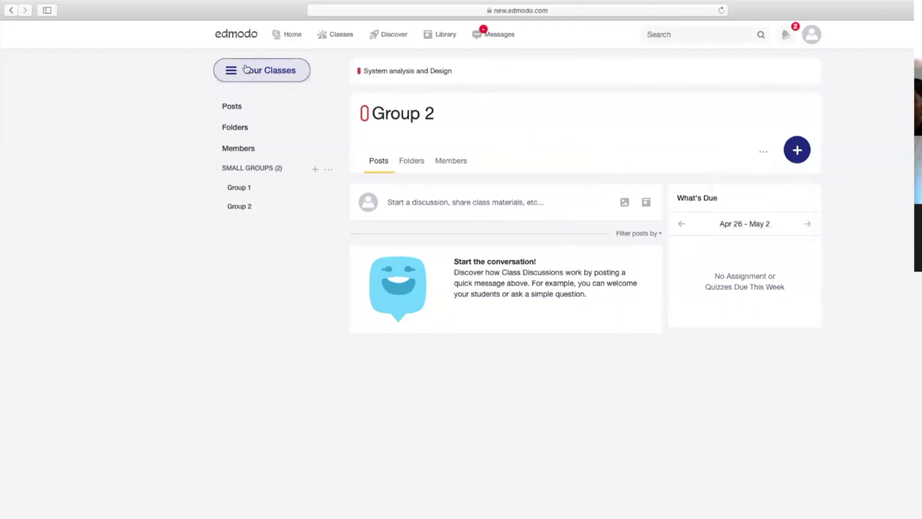
# - Visit the class overview and the home feed, and look through the complete list of classes
pyautogui.click(338, 38)
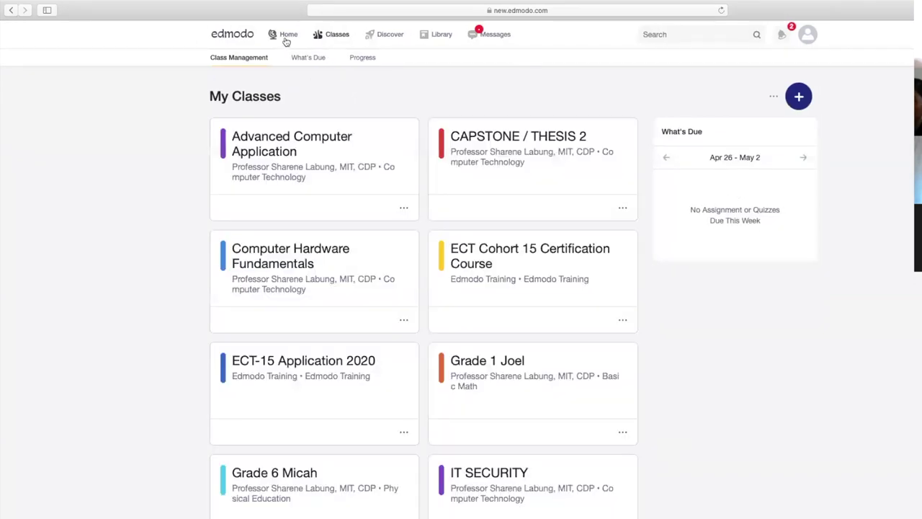
pyautogui.click(286, 37)
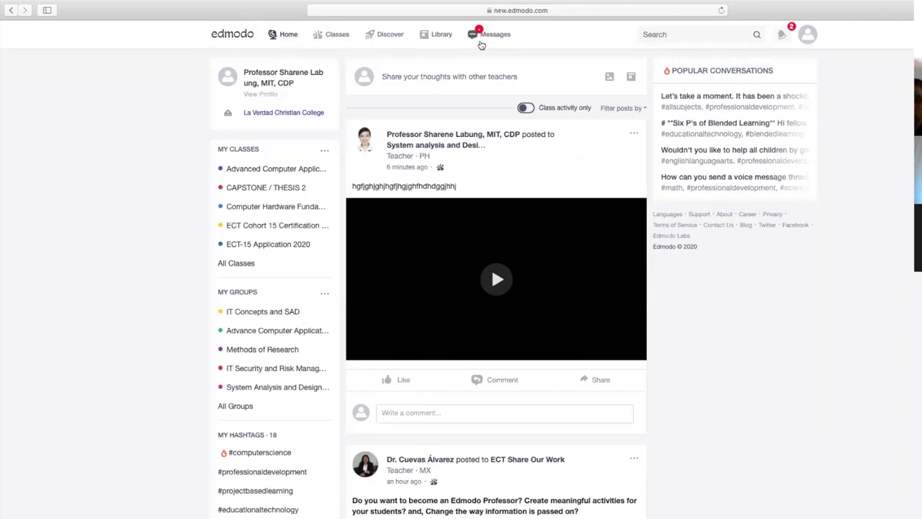
pyautogui.moveTo(333, 36)
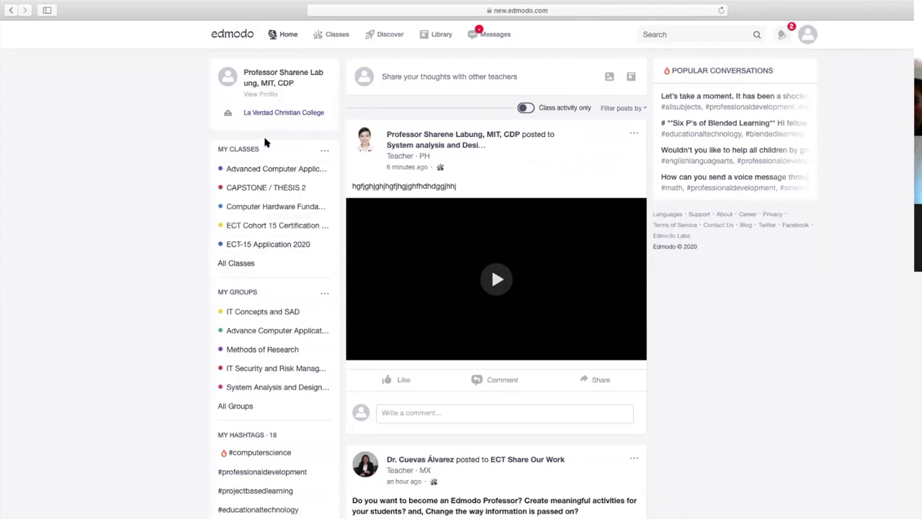
pyautogui.click(241, 264)
pyautogui.scroll(-15, 363, 302)
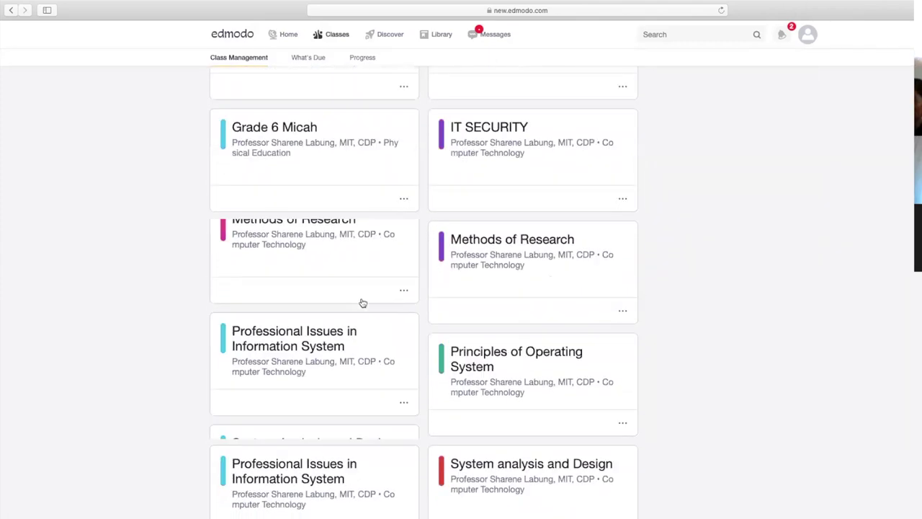
pyautogui.scroll(3, 361, 299)
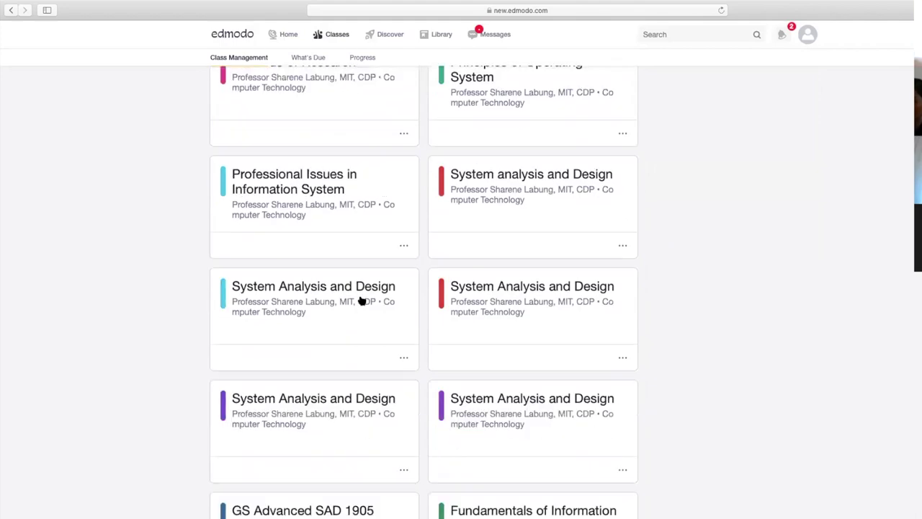
pyautogui.scroll(-3, 361, 299)
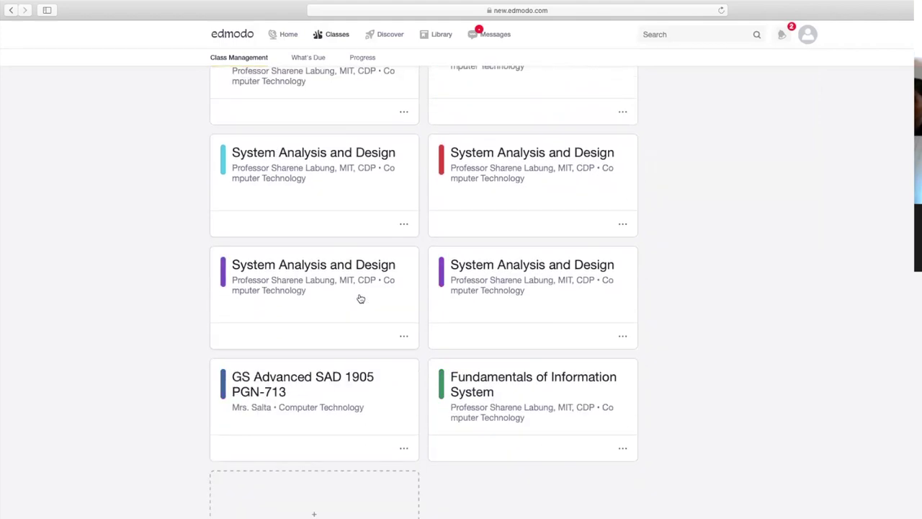
pyautogui.scroll(20, 361, 299)
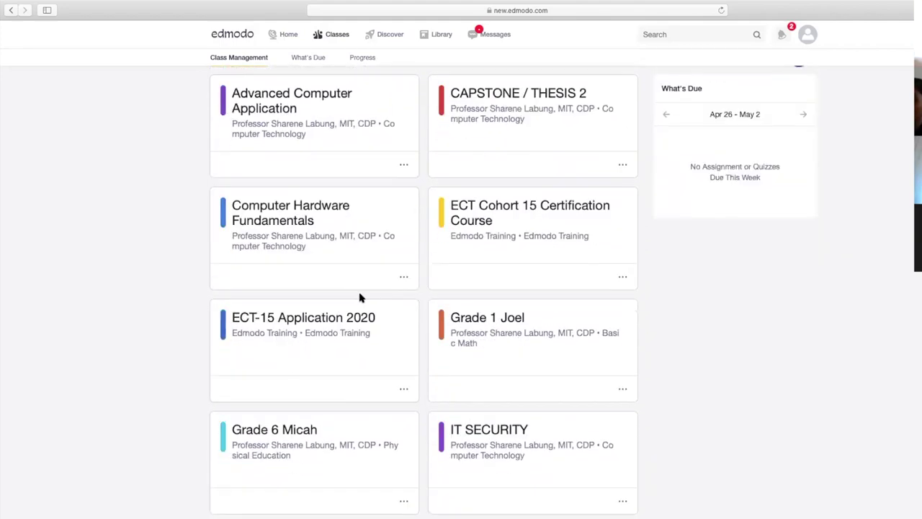
pyautogui.scroll(-15, 363, 293)
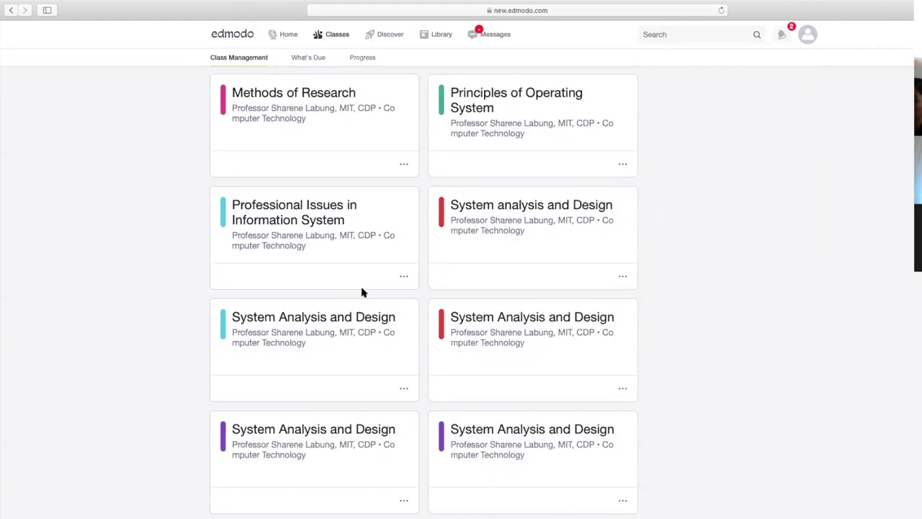
pyautogui.scroll(1, 345, 245)
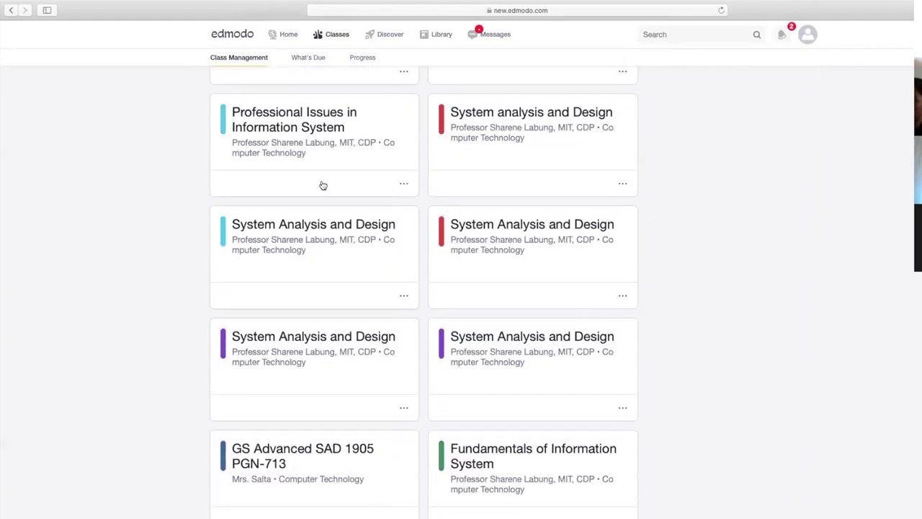
# - Open the Professional Issues in Information System class with the locked class code and look over its posts
pyautogui.click(298, 128)
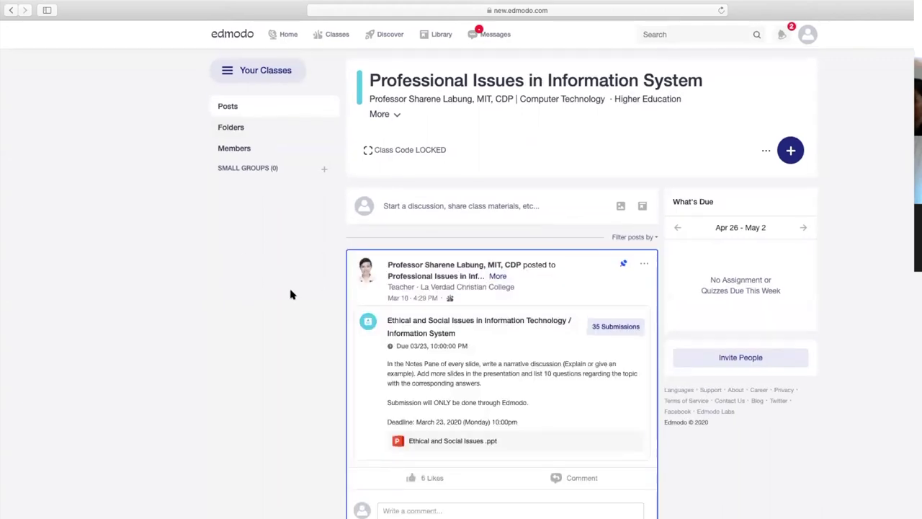
pyautogui.scroll(-1, 287, 288)
pyautogui.scroll(-2, 285, 287)
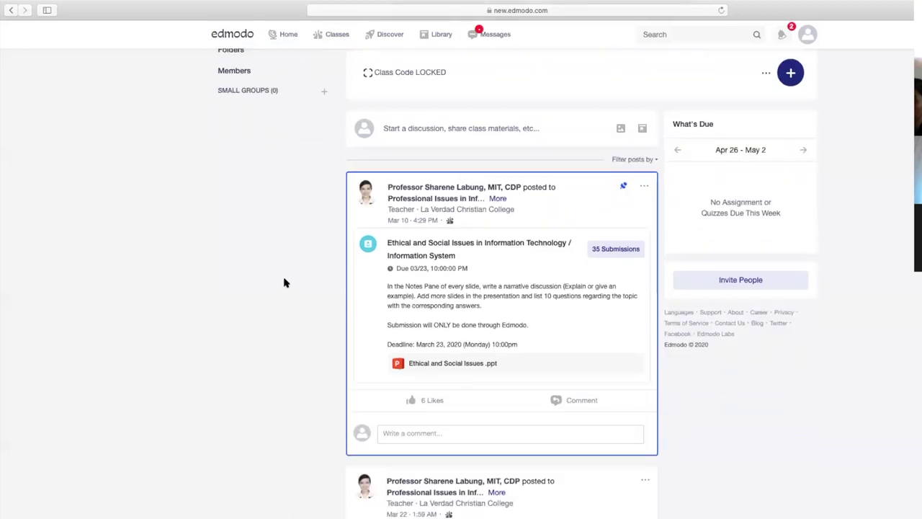
pyautogui.scroll(2, 285, 283)
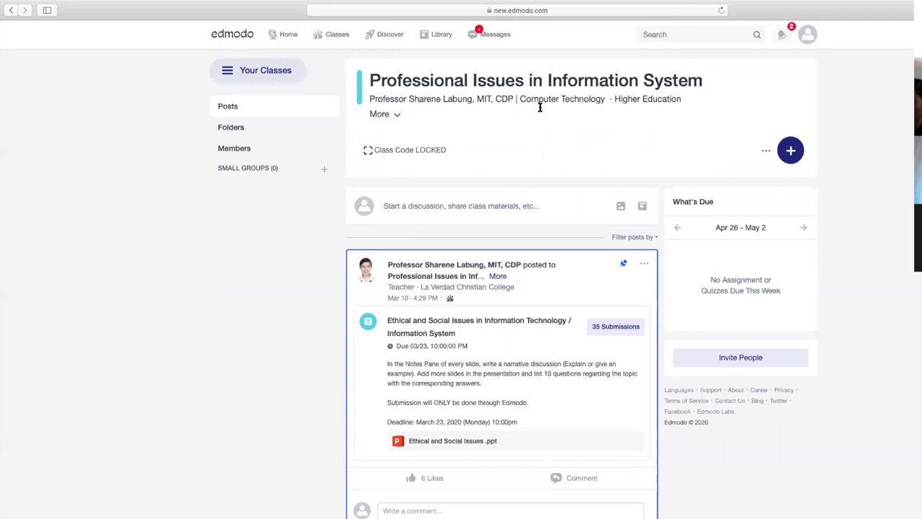
# - Create a new assignment in this class titled "Ist quiz" with the instructions "rghhyhjyyhju"
pyautogui.click(791, 151)
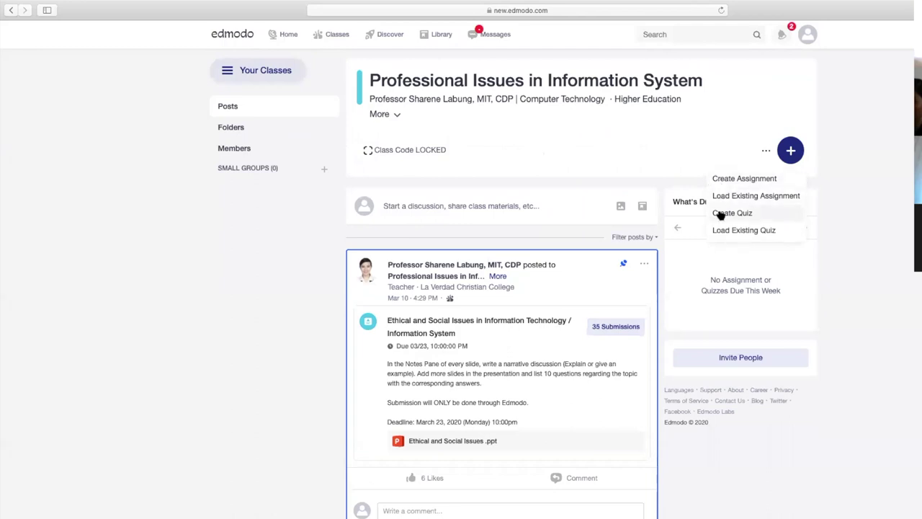
pyautogui.click(711, 185)
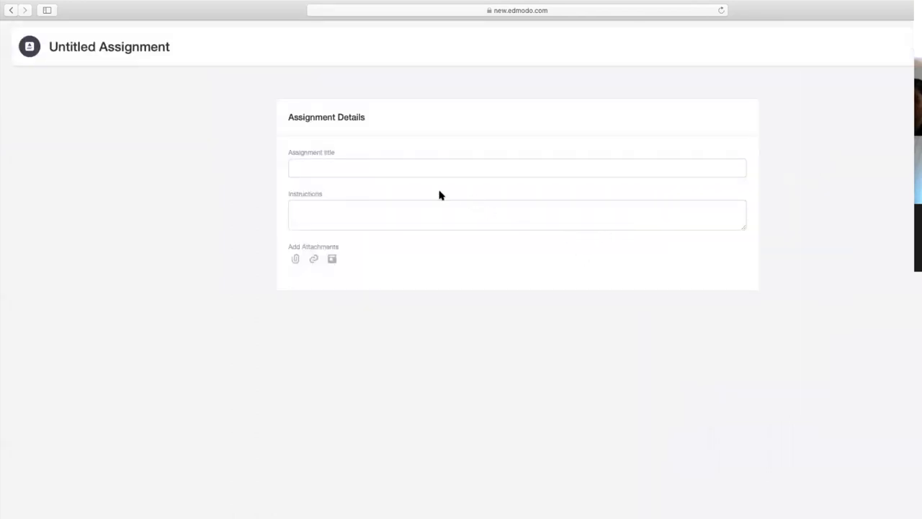
pyautogui.click(361, 168)
pyautogui.write('Ist ')
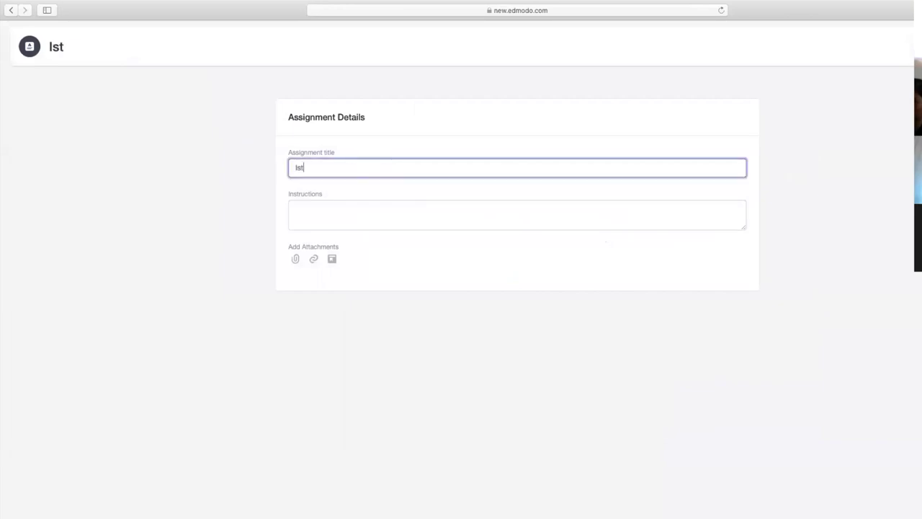
pyautogui.write('quiz')
pyautogui.click(465, 222)
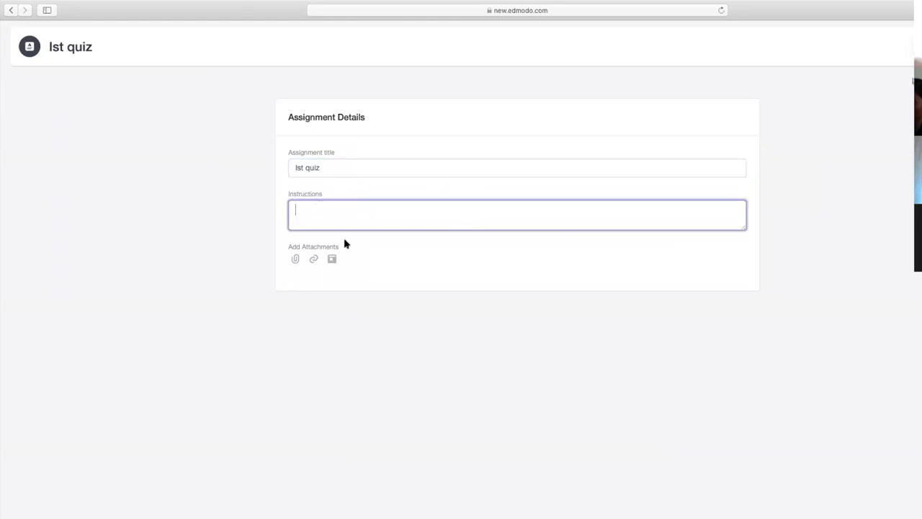
pyautogui.write('rghhyhjyyhju')
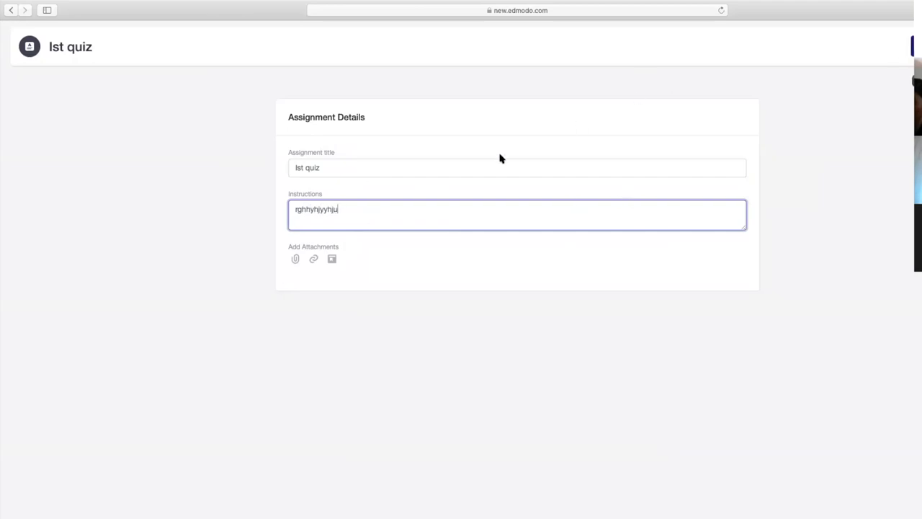
# - Attach the file Nakagawiang Pamilya.pptx from the AP1 folder to the assignment
pyautogui.click(296, 260)
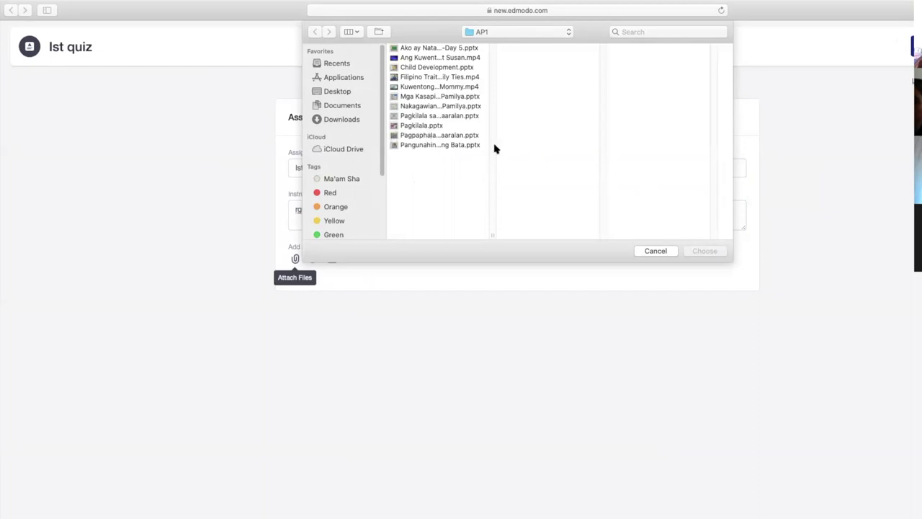
pyautogui.click(428, 106)
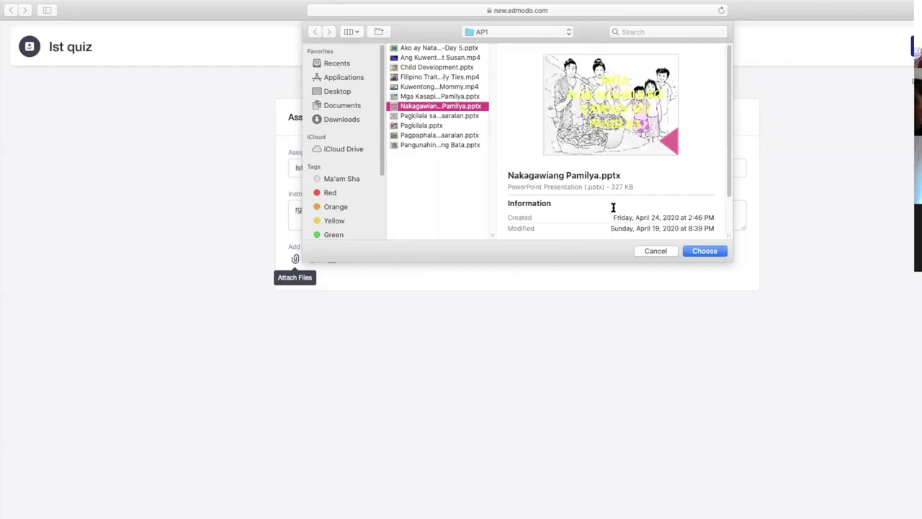
pyautogui.click(706, 254)
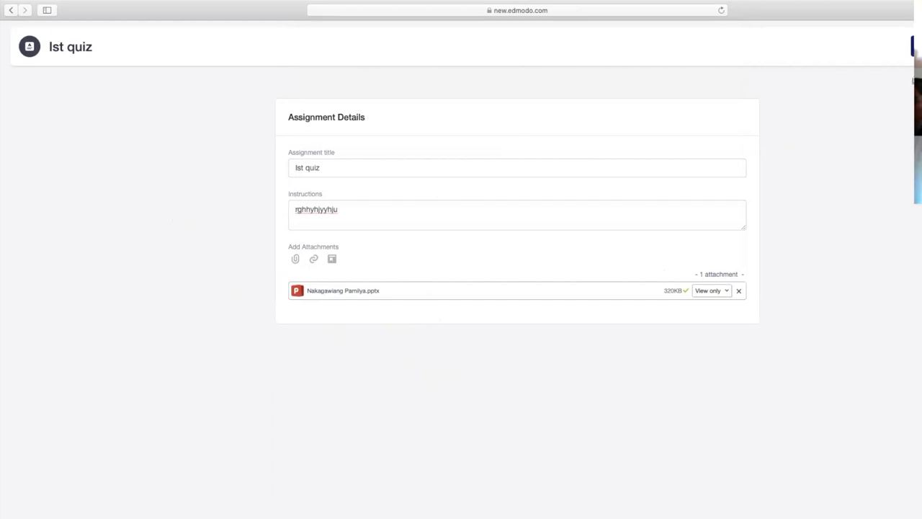
# - Begin assigning "Ist quiz" to the class and set its due date to 04/29/2020 at 10:30 PM
pyautogui.click(913, 46)
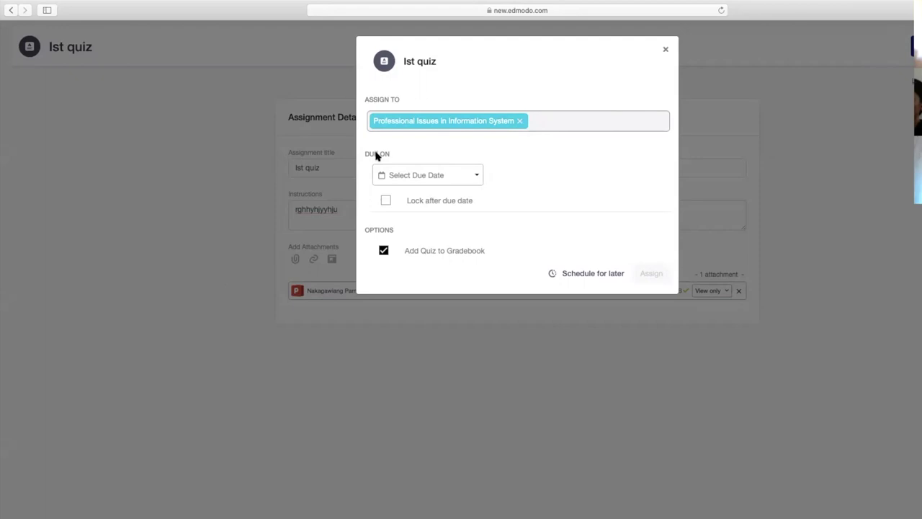
pyautogui.click(477, 177)
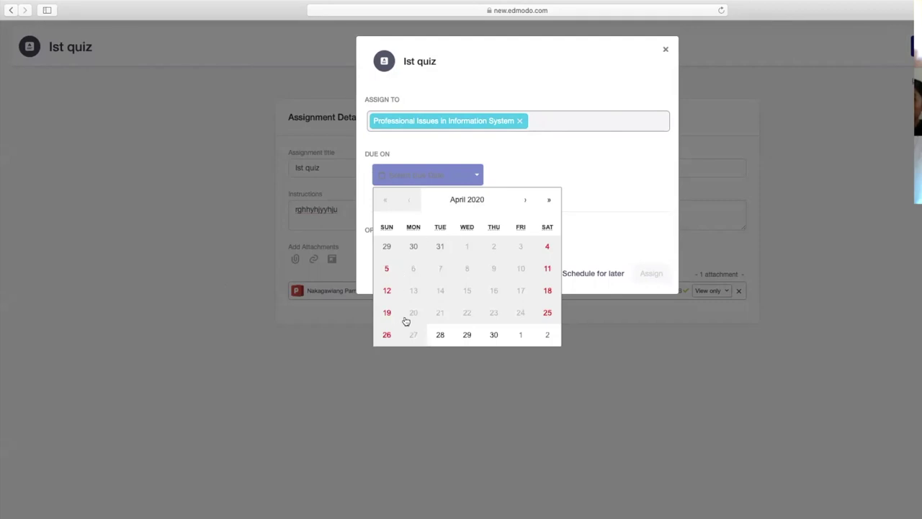
pyautogui.click(467, 336)
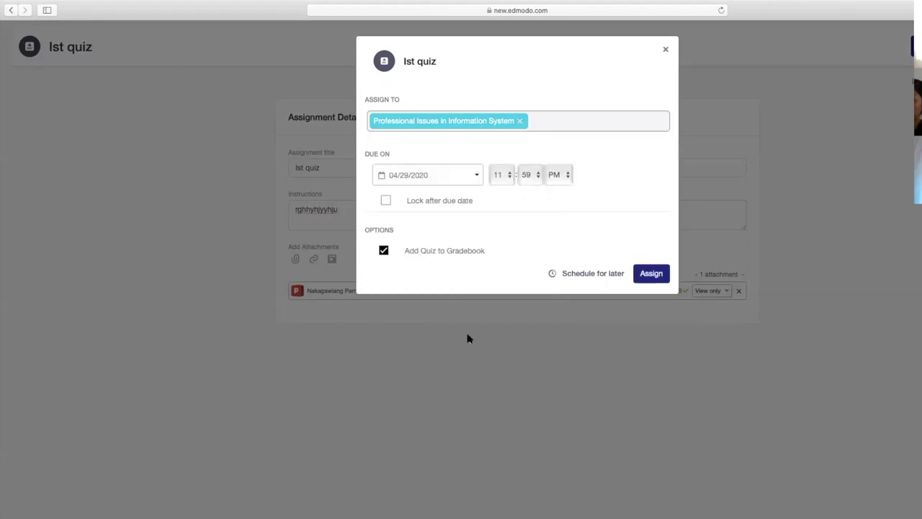
pyautogui.click(510, 177)
pyautogui.click(504, 165)
pyautogui.click(535, 175)
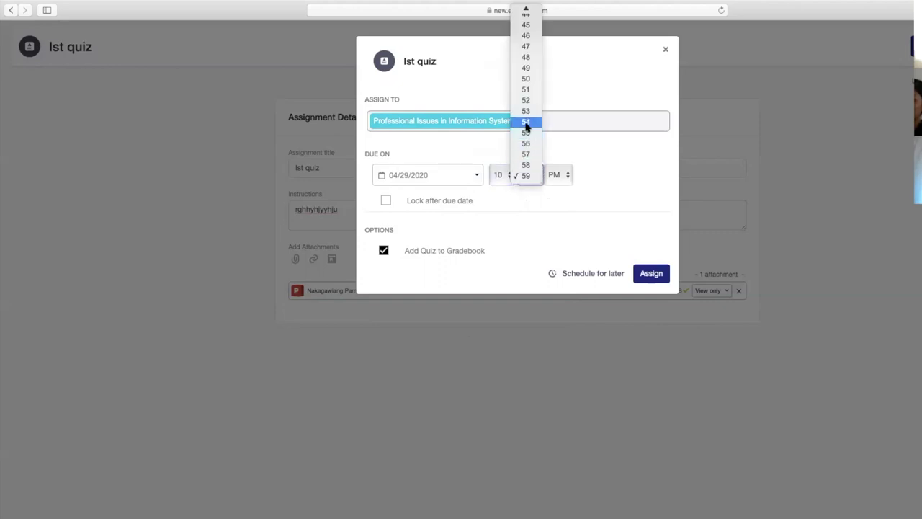
pyautogui.scroll(5, 526, 126)
pyautogui.moveTo(526, 11)
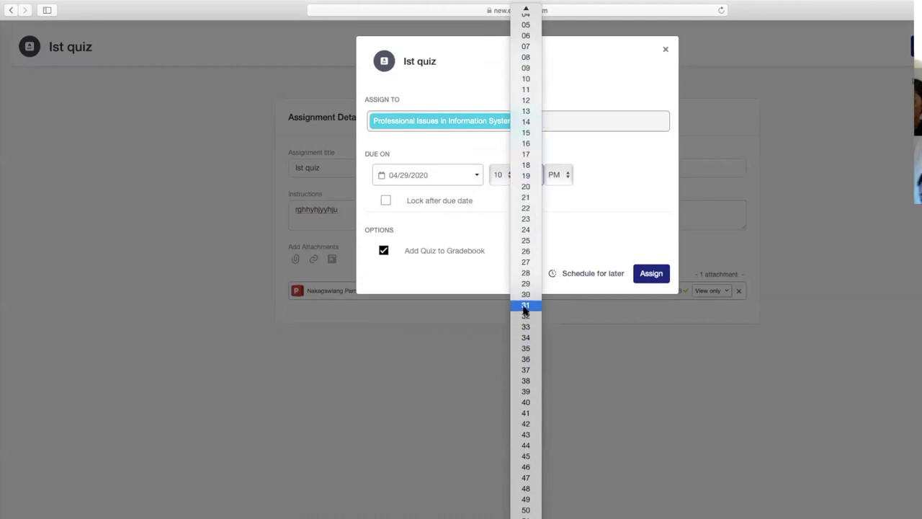
pyautogui.click(546, 257)
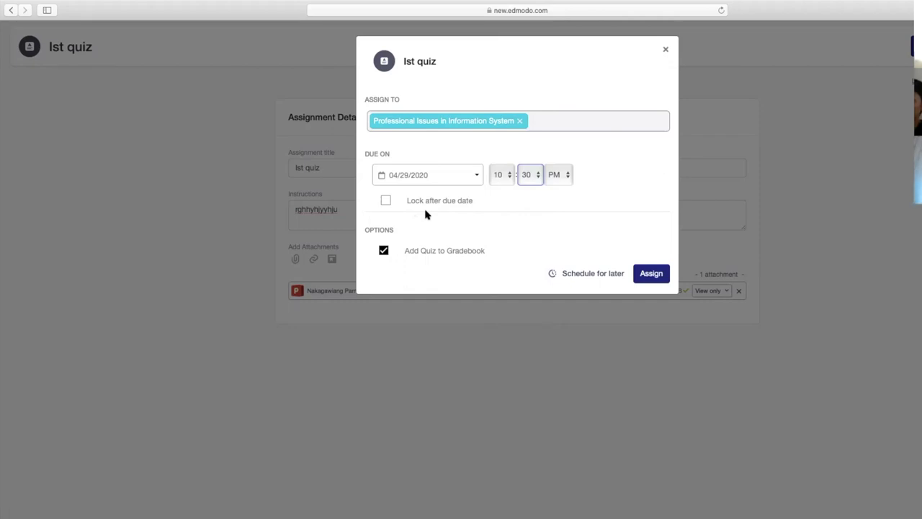
# - Turn on locking of the assignment after its due date
pyautogui.click(386, 200)
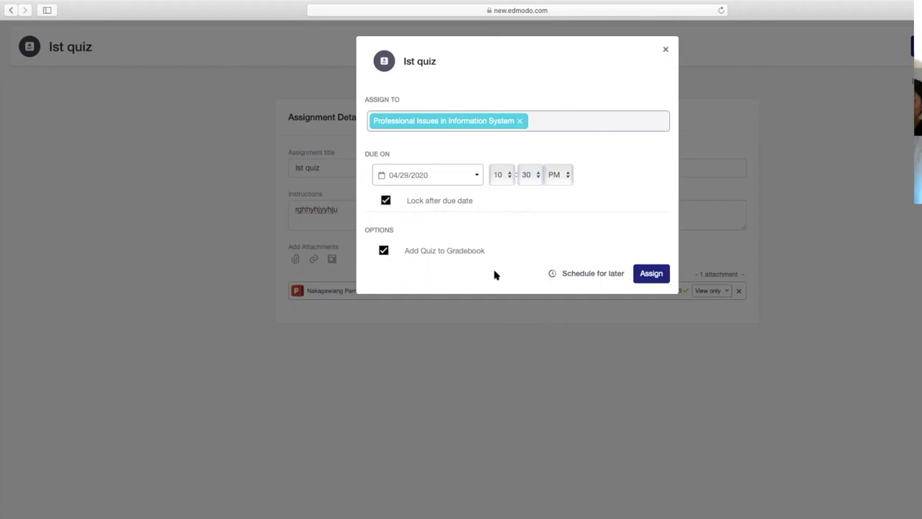
pyautogui.click(385, 201)
pyautogui.click(385, 202)
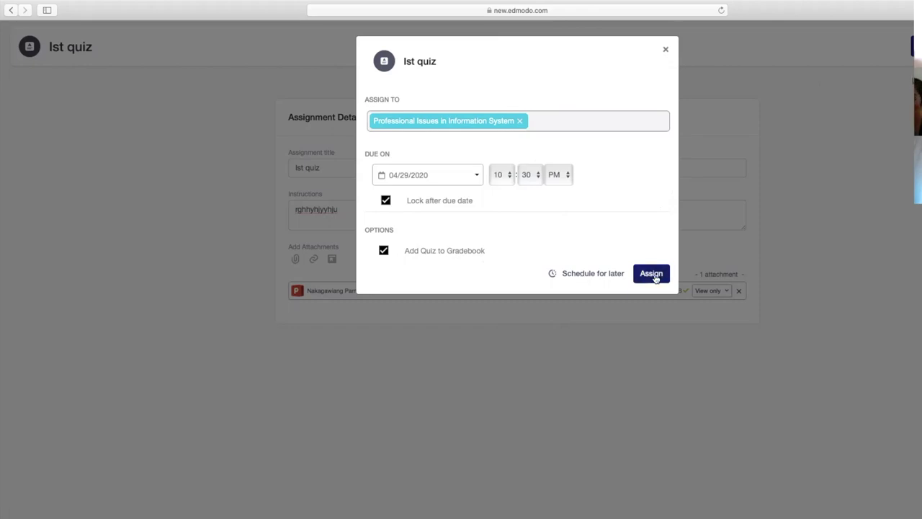
# - Schedule the assignment for delivery on 04/29/2020 at 7:30 AM and assign it to the class
pyautogui.click(572, 277)
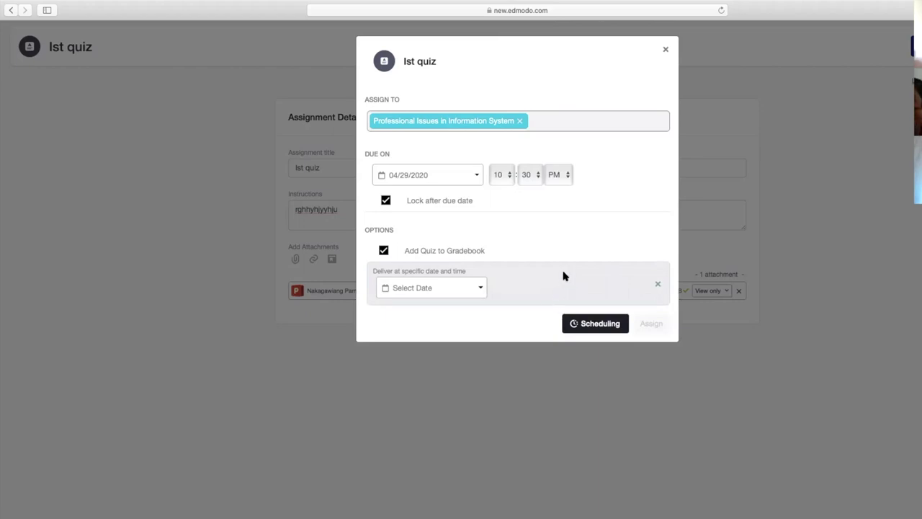
pyautogui.click(483, 290)
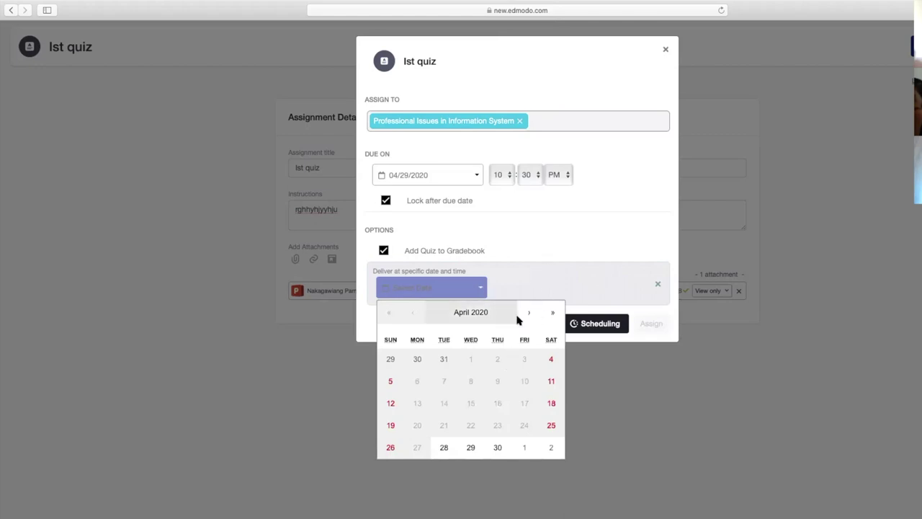
pyautogui.click(471, 448)
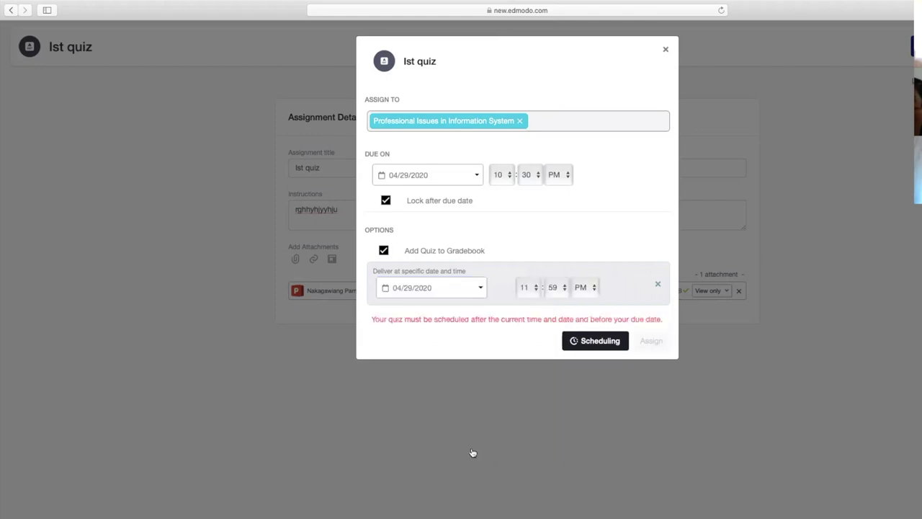
pyautogui.click(529, 287)
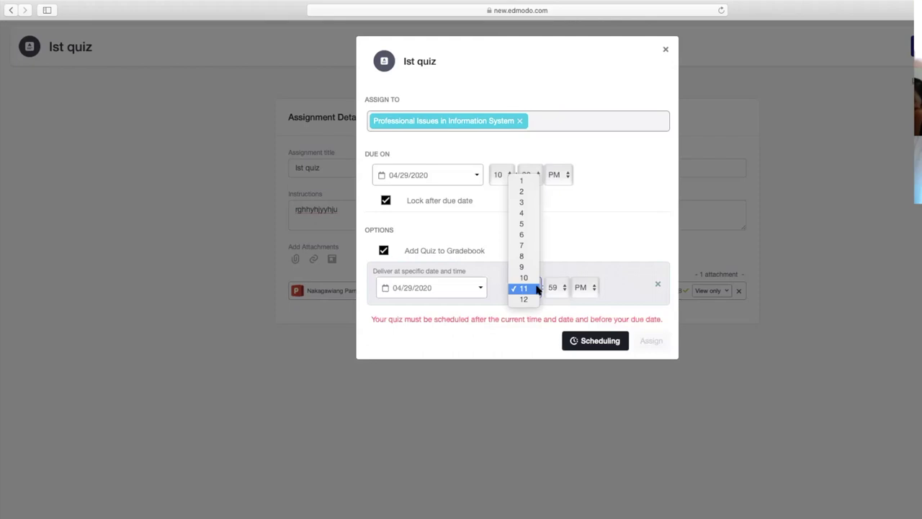
pyautogui.click(531, 246)
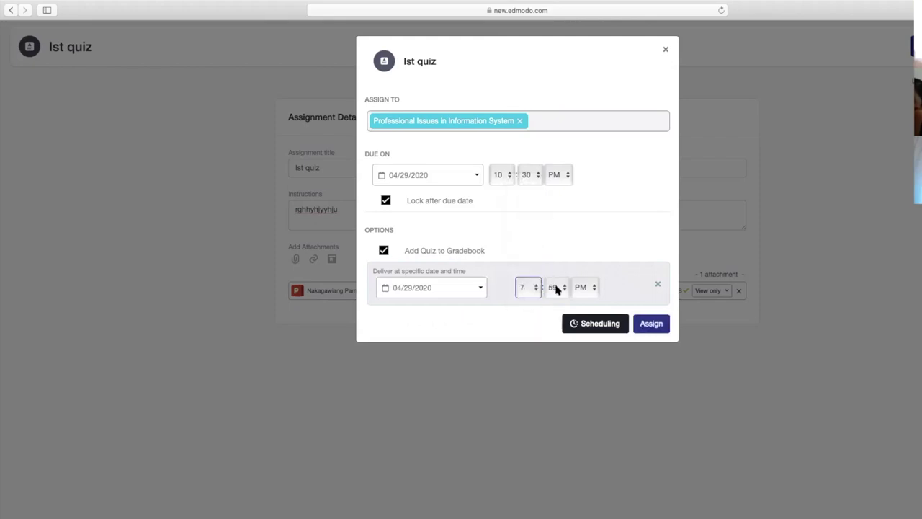
pyautogui.click(566, 289)
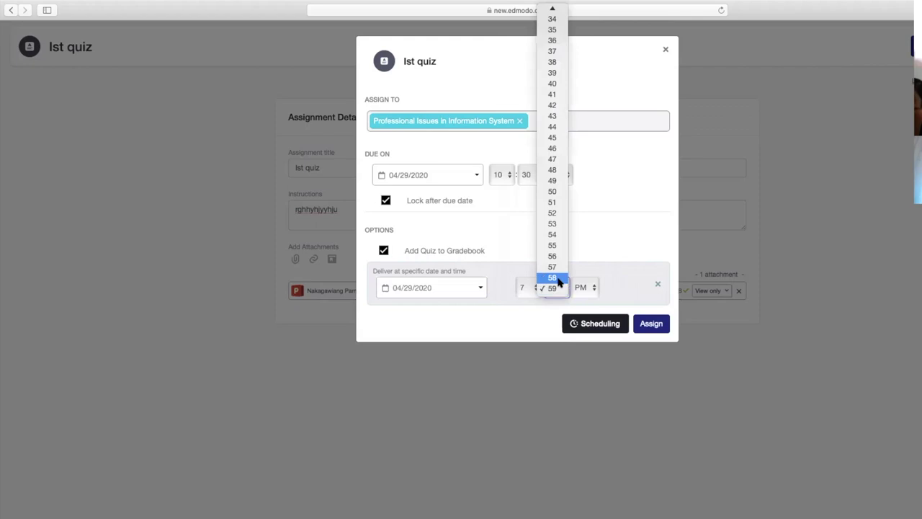
pyautogui.scroll(3, 551, 101)
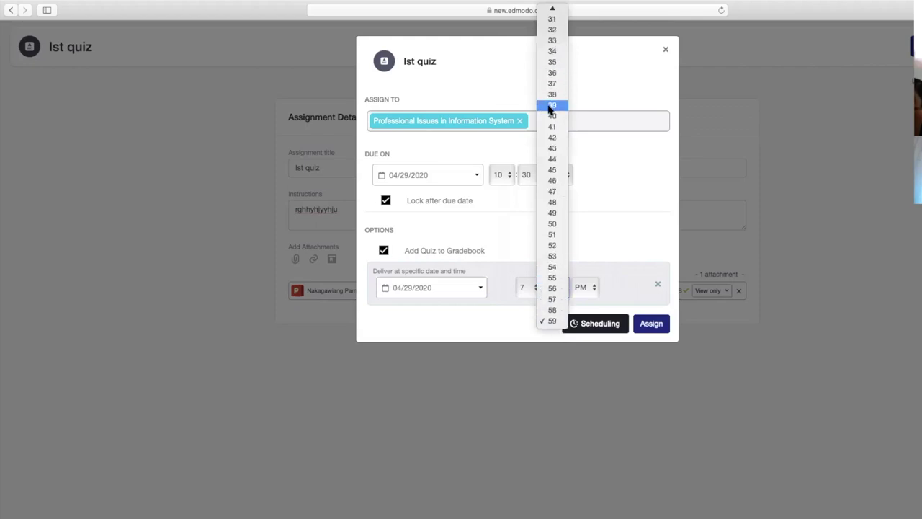
pyautogui.click(552, 40)
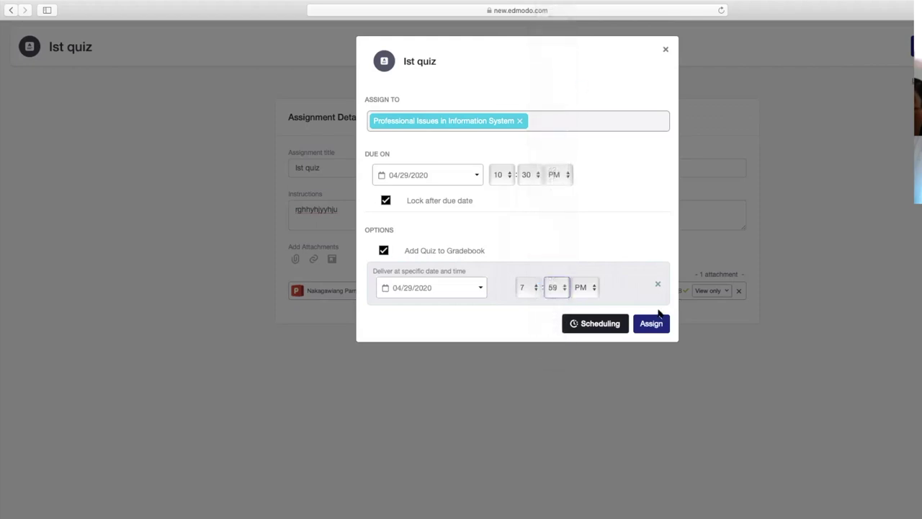
pyautogui.click(597, 288)
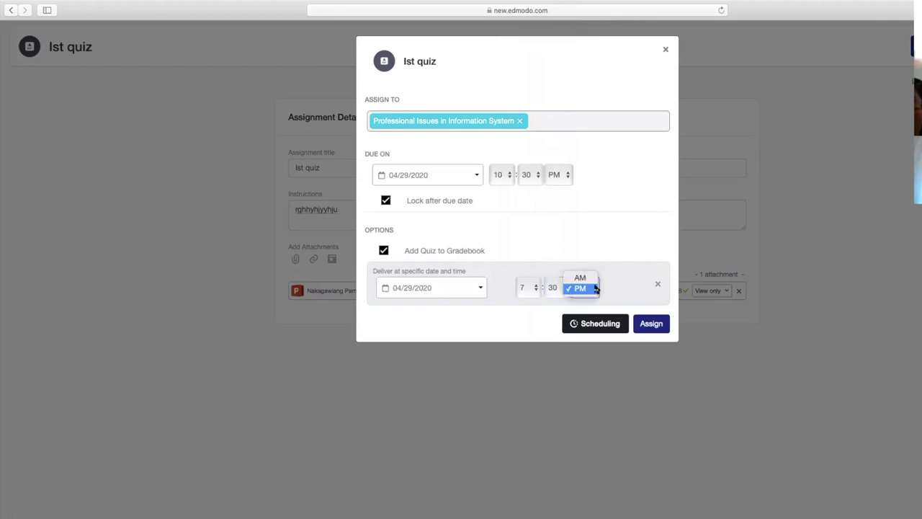
pyautogui.click(578, 275)
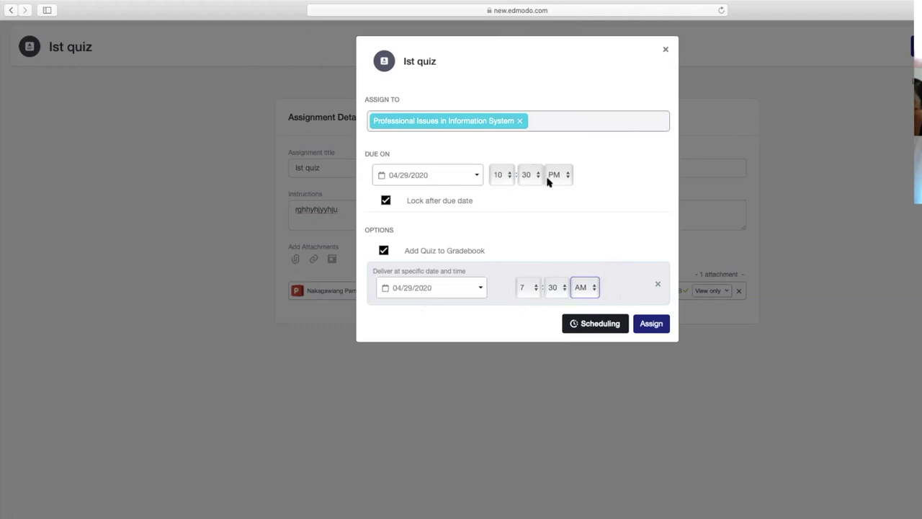
pyautogui.click(648, 324)
pyautogui.click(647, 324)
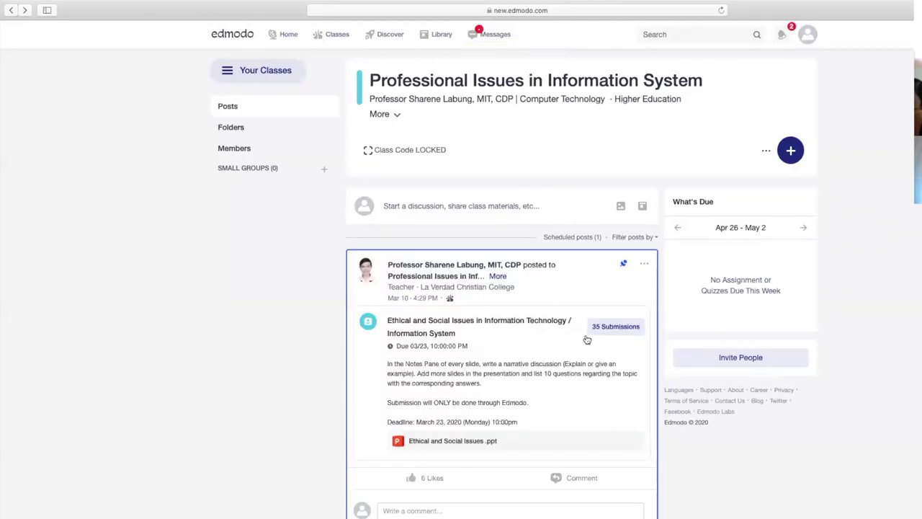
# - Load a copy of the existing "Growth and Development Quiz" assignment into the Professional Issues in Information System class
pyautogui.scroll(-3, 589, 341)
pyautogui.scroll(-4, 592, 344)
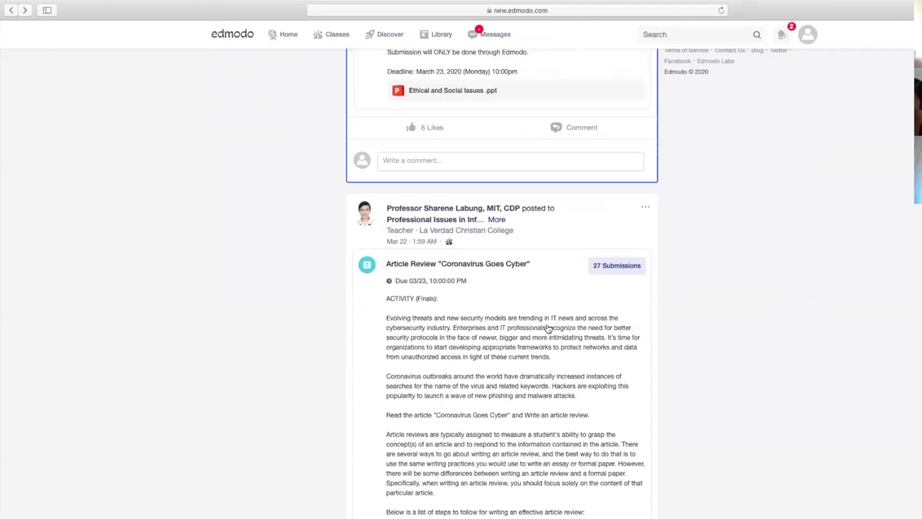
pyautogui.scroll(7, 548, 328)
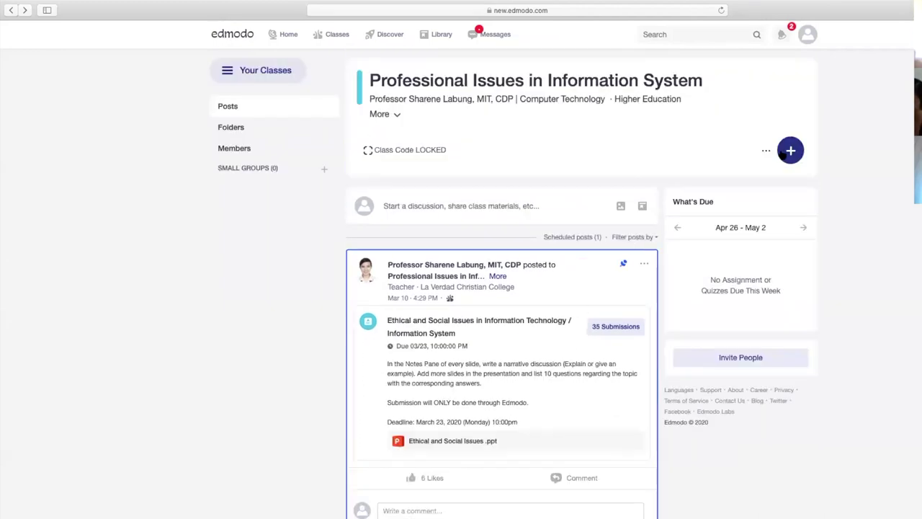
pyautogui.click(790, 149)
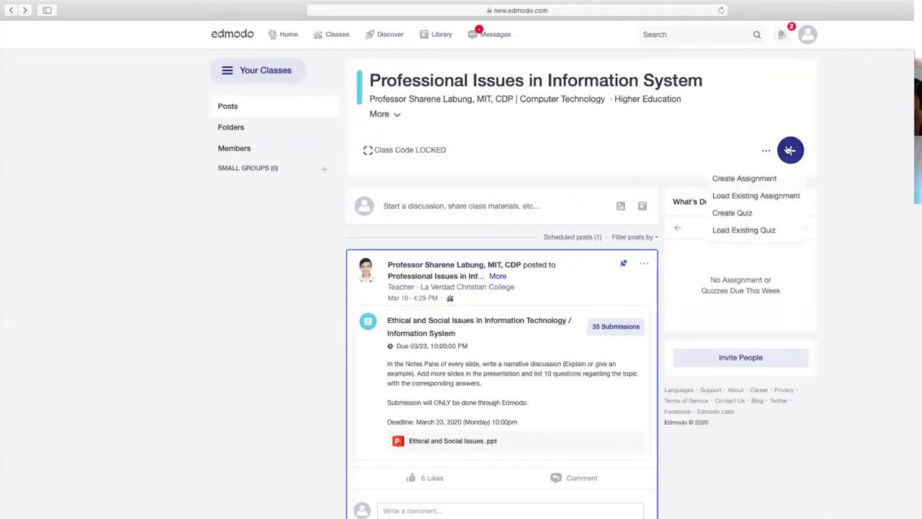
pyautogui.click(721, 202)
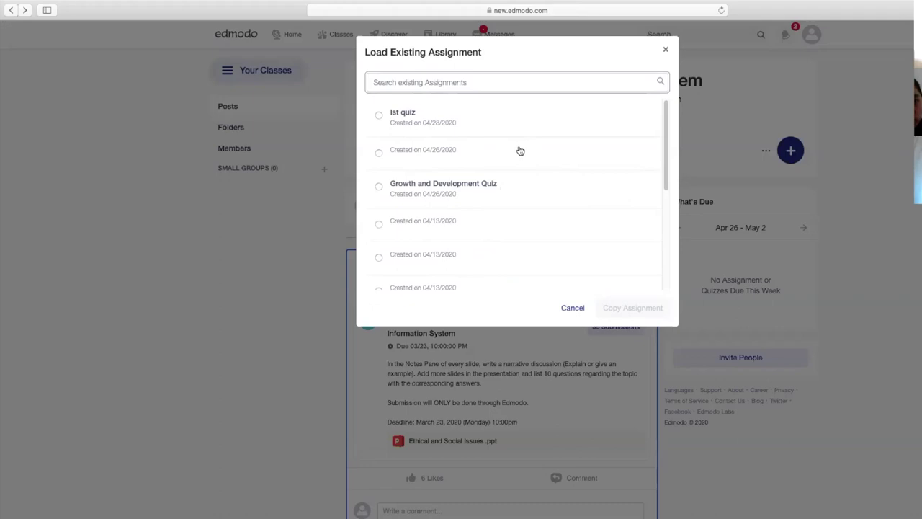
pyautogui.scroll(-3, 504, 150)
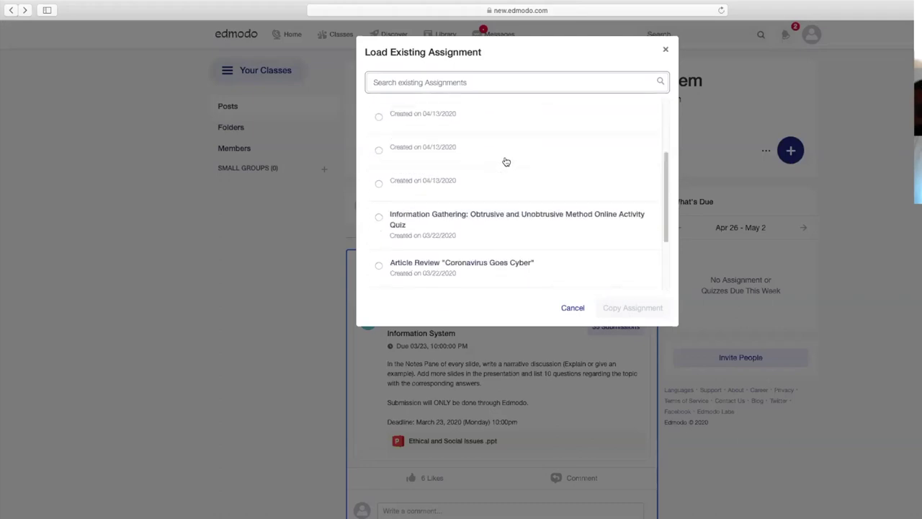
pyautogui.scroll(3, 494, 145)
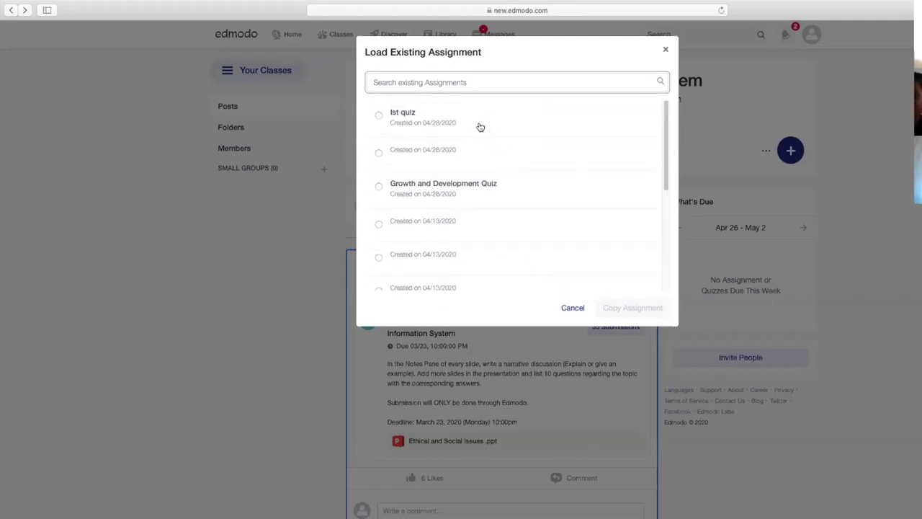
pyautogui.click(431, 196)
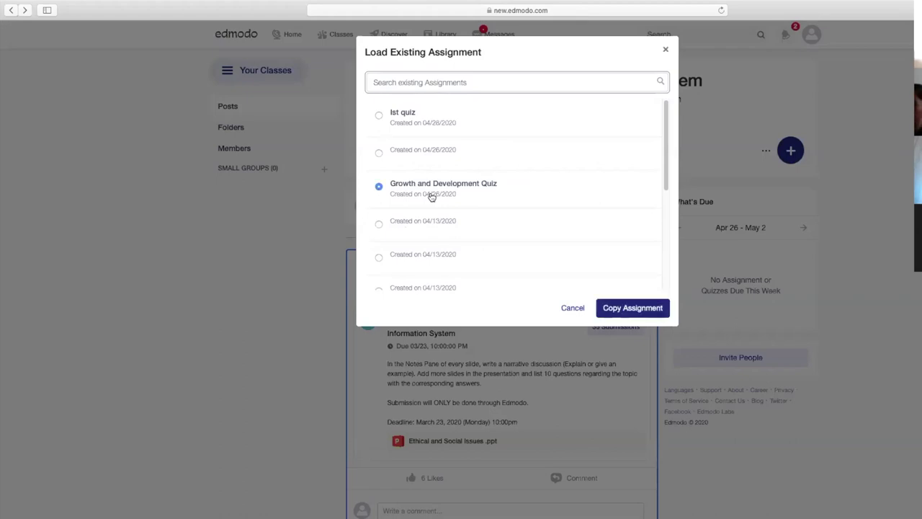
pyautogui.click(634, 309)
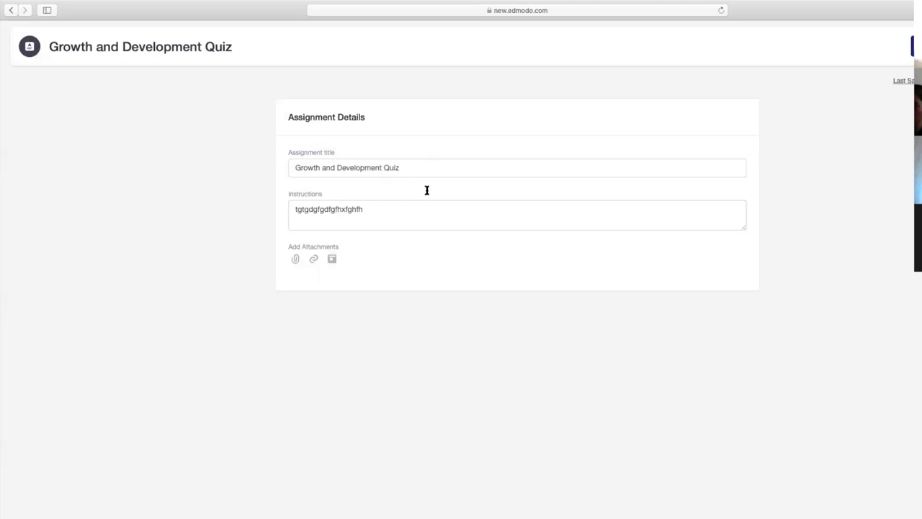
# - Assign the Growth and Development Quiz to the Professional Issues in Information System class with a due date of 05/01/2020 at 11:59 PM
pyautogui.click(402, 211)
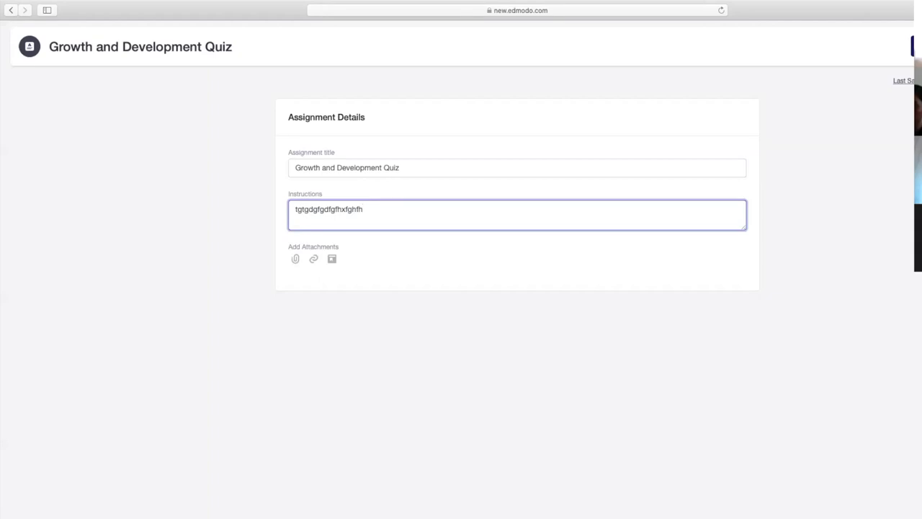
pyautogui.click(913, 46)
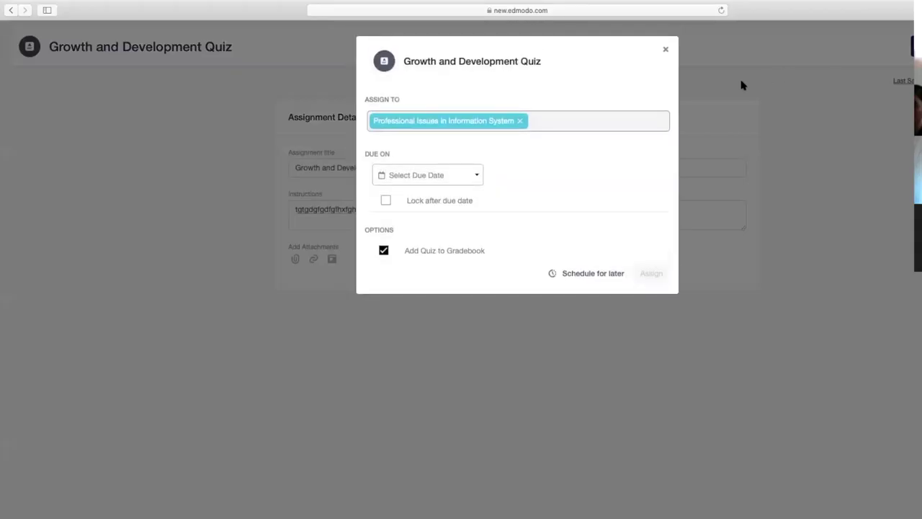
pyautogui.click(475, 180)
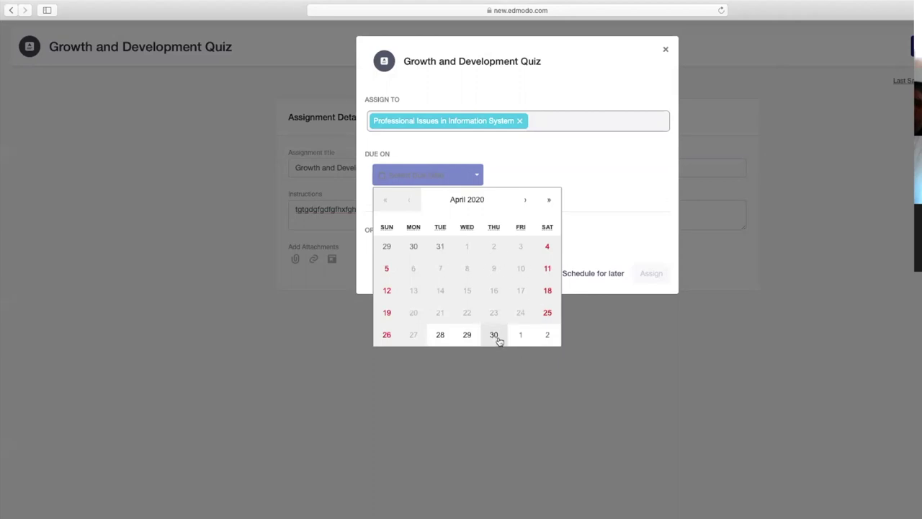
pyautogui.click(520, 337)
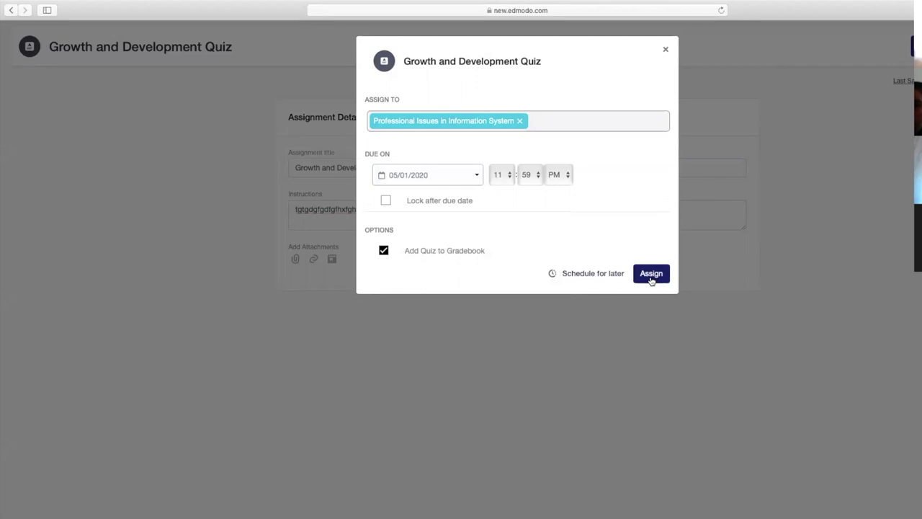
pyautogui.click(651, 278)
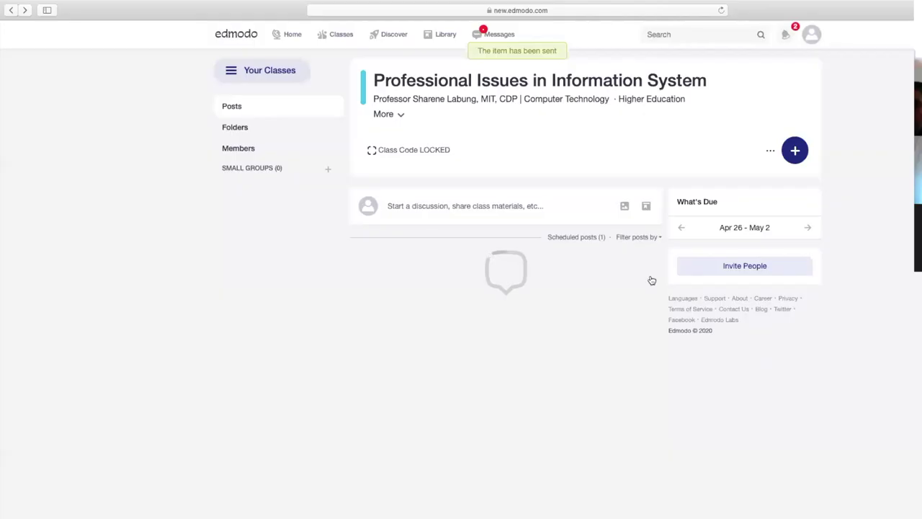
# - Open the post of the Growth and Development Quiz from its grading overview and delete it
pyautogui.scroll(-2, 531, 278)
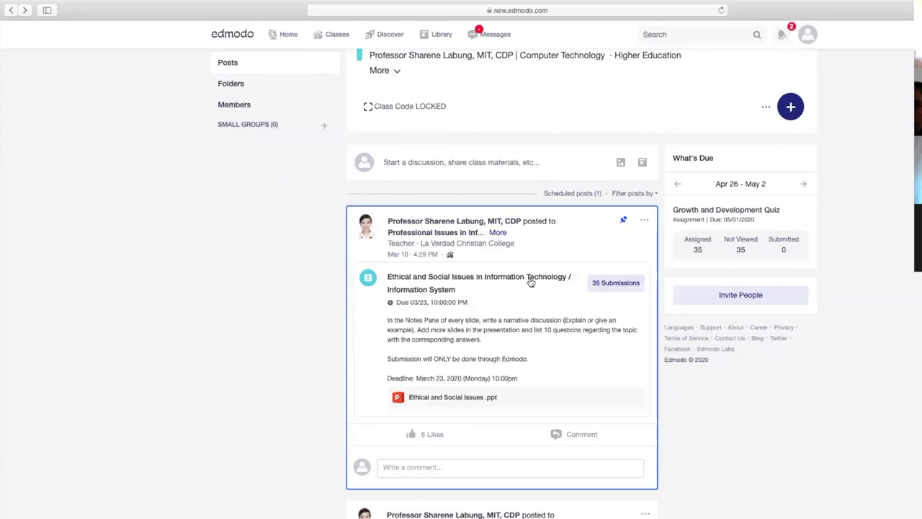
pyautogui.scroll(2, 531, 274)
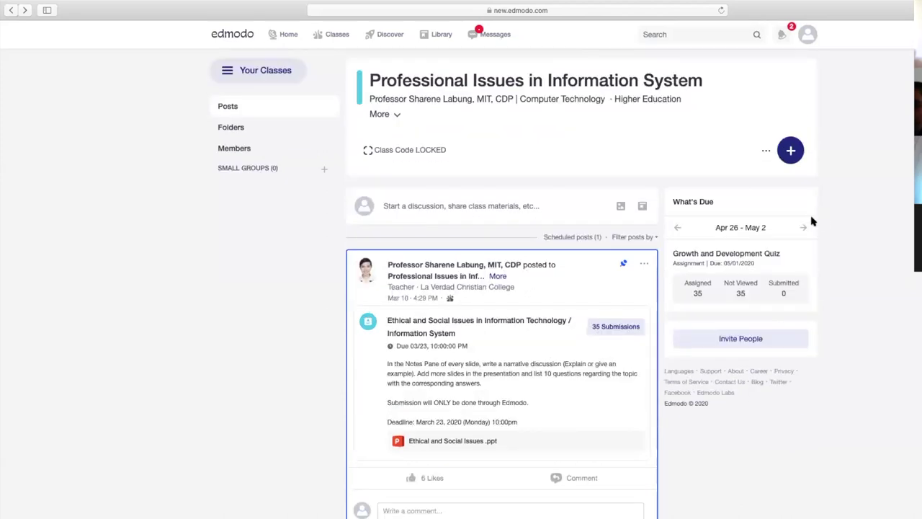
pyautogui.click(772, 261)
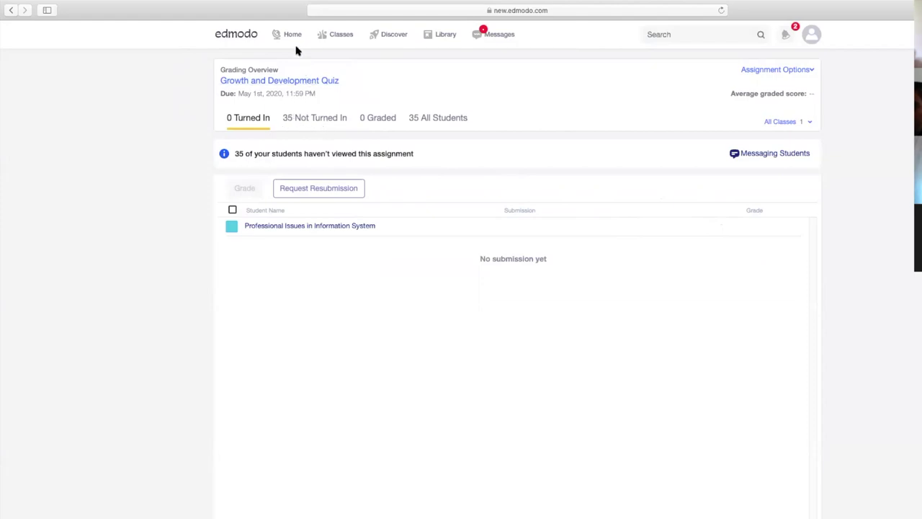
pyautogui.click(274, 83)
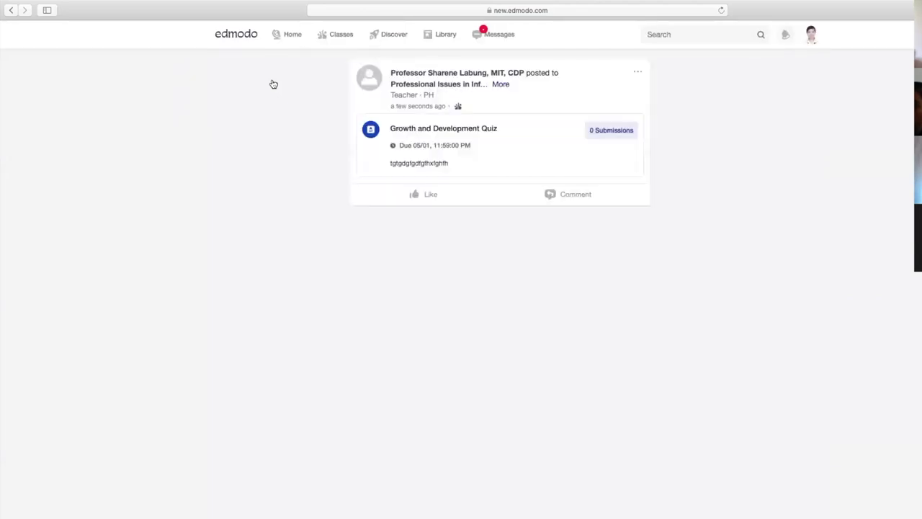
pyautogui.click(638, 74)
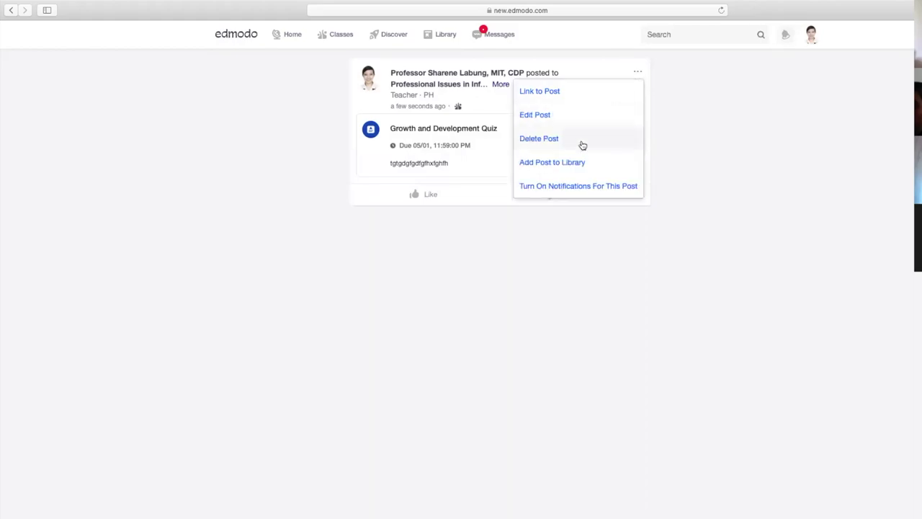
pyautogui.click(555, 141)
pyautogui.click(610, 222)
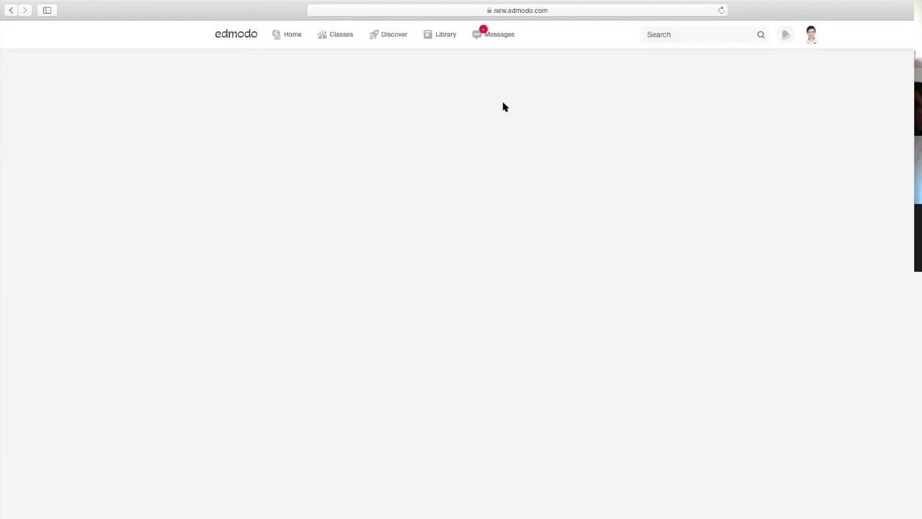
# - Examine the folders and files stored in the Library and the kinds of new items that can be added there
pyautogui.click(276, 36)
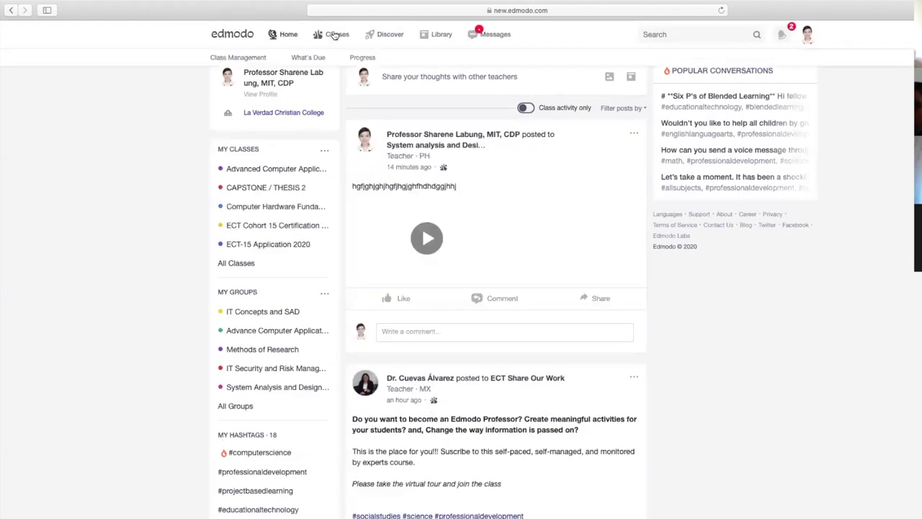
pyautogui.click(439, 36)
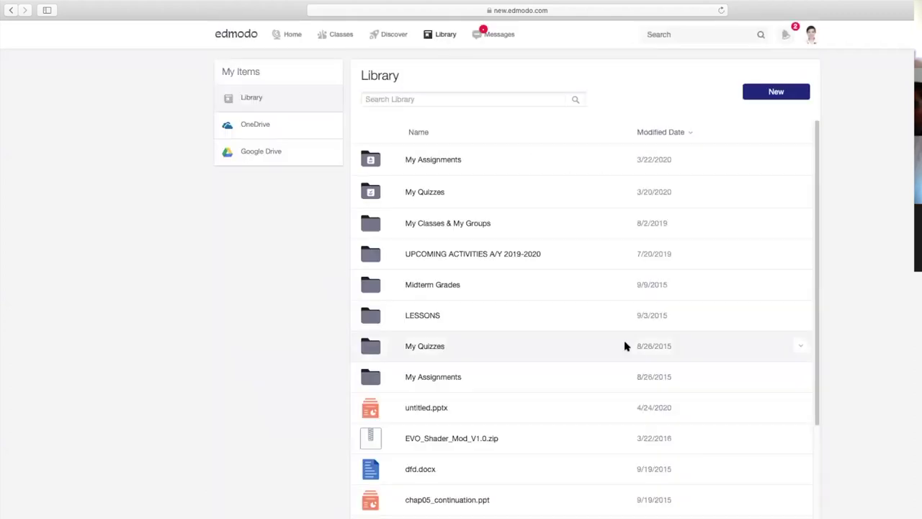
pyautogui.scroll(-3, 526, 346)
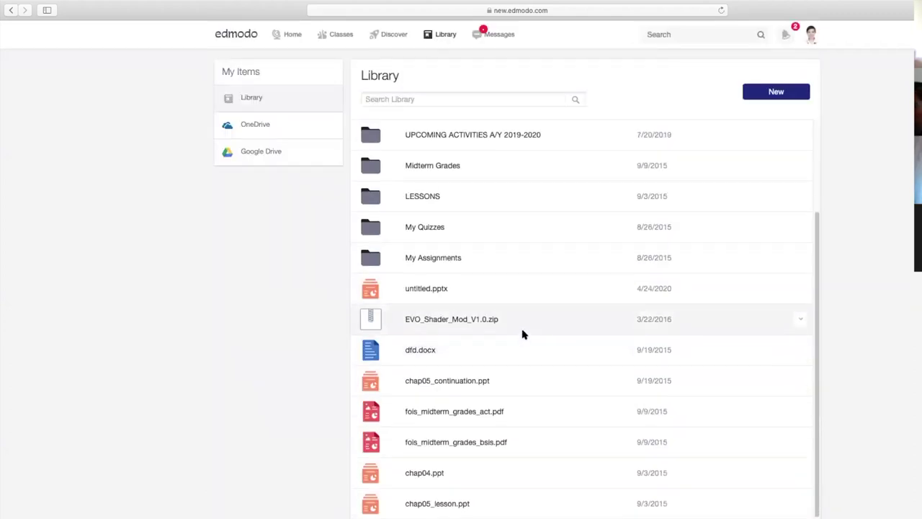
pyautogui.scroll(3, 524, 333)
pyautogui.scroll(-3, 515, 309)
pyautogui.scroll(3, 510, 295)
pyautogui.scroll(-3, 511, 297)
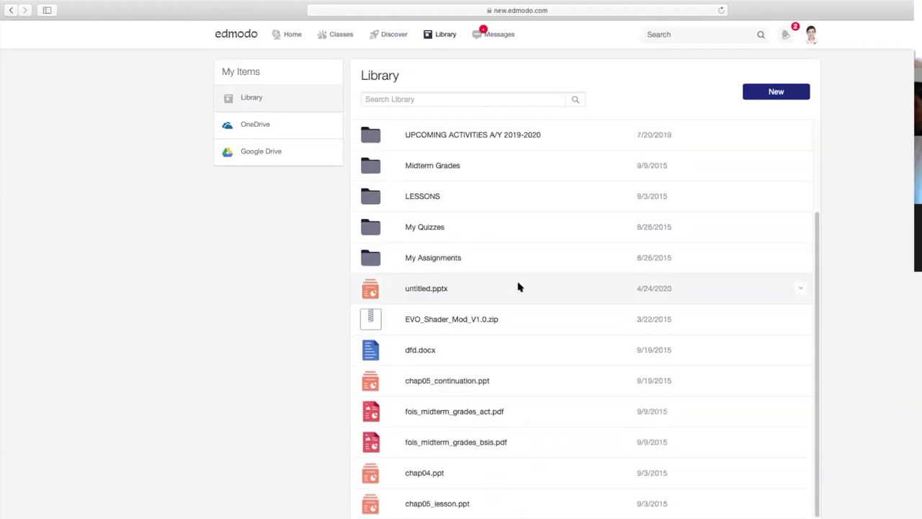
pyautogui.click(767, 97)
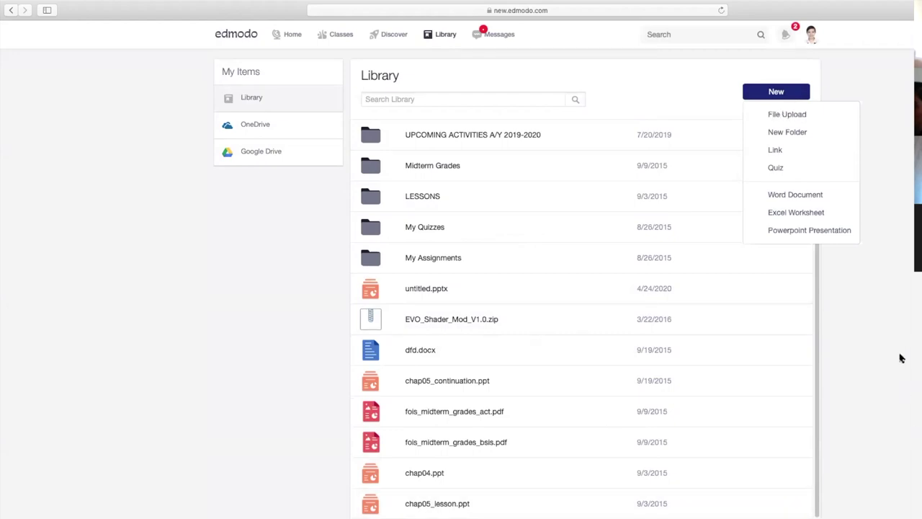
pyautogui.click(899, 325)
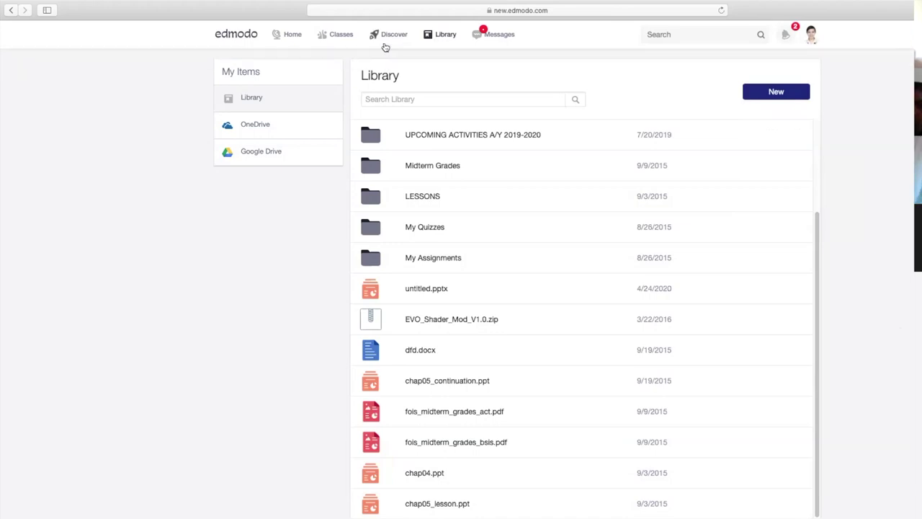
# - Look through the full list of classes and the posts in the home feed
pyautogui.click(288, 34)
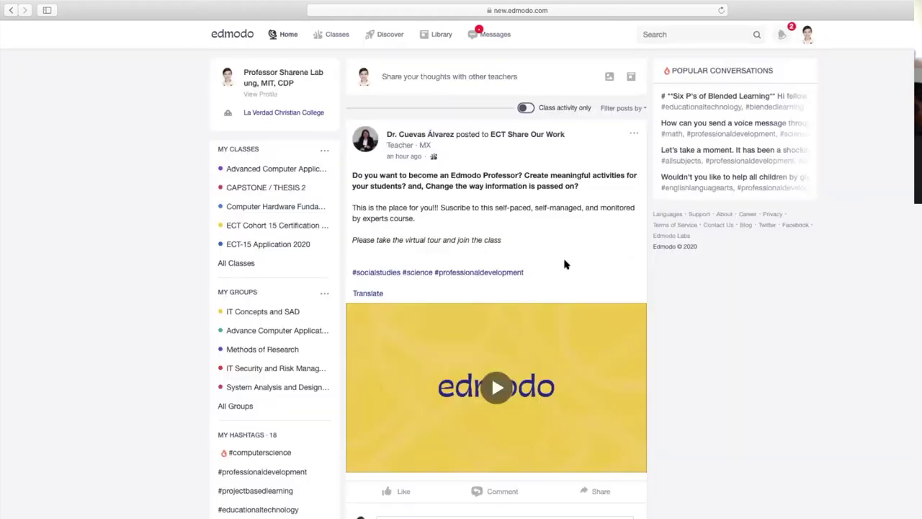
pyautogui.click(241, 264)
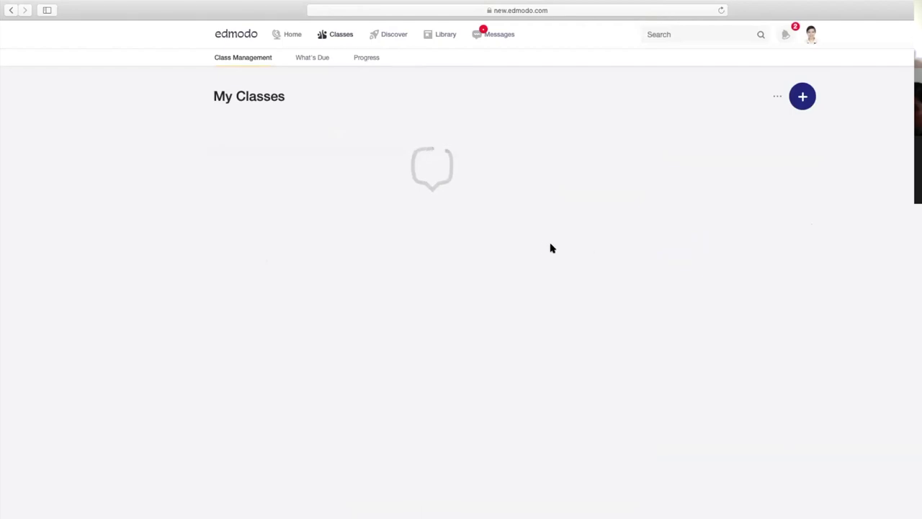
pyautogui.scroll(-10, 487, 248)
pyautogui.scroll(-5, 487, 247)
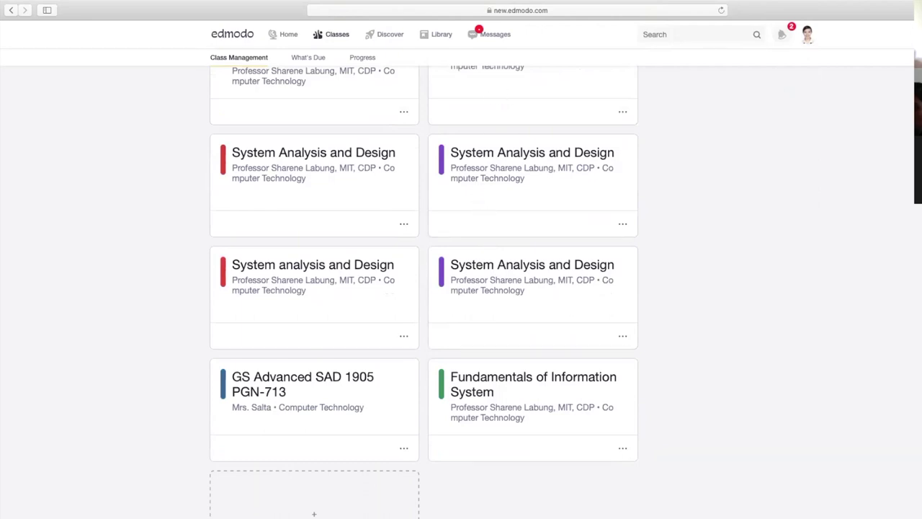
pyautogui.click(292, 36)
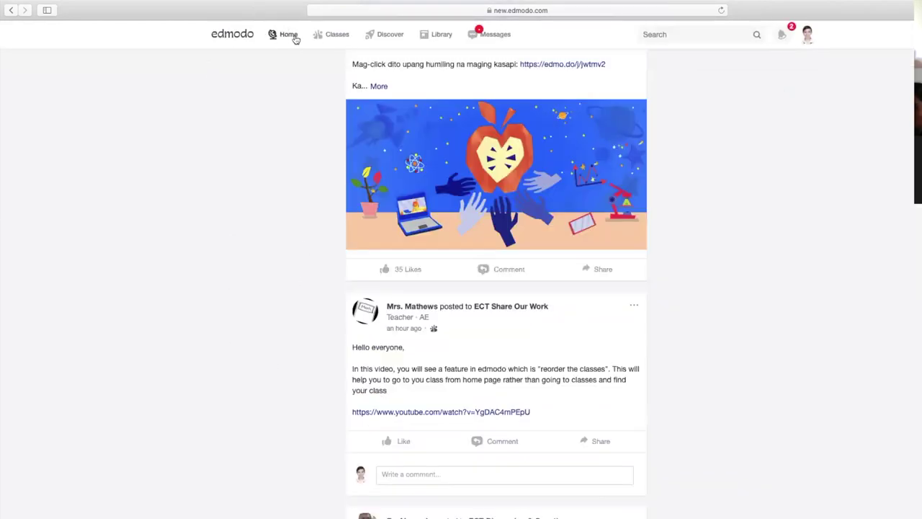
pyautogui.scroll(-4, 215, 179)
pyautogui.scroll(9, 205, 184)
pyautogui.scroll(5, 215, 276)
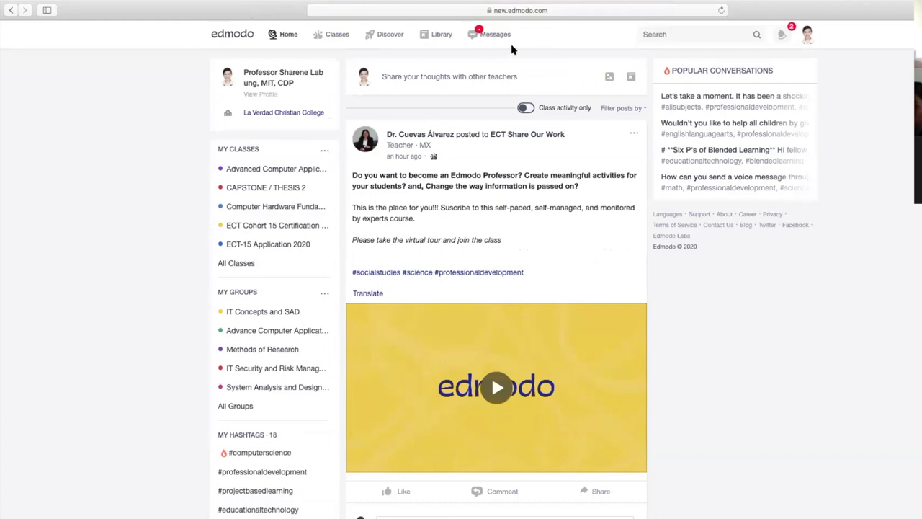
# - Open the class creation form from the end of the class list to view its fields, and cancel it
pyautogui.moveTo(337, 37)
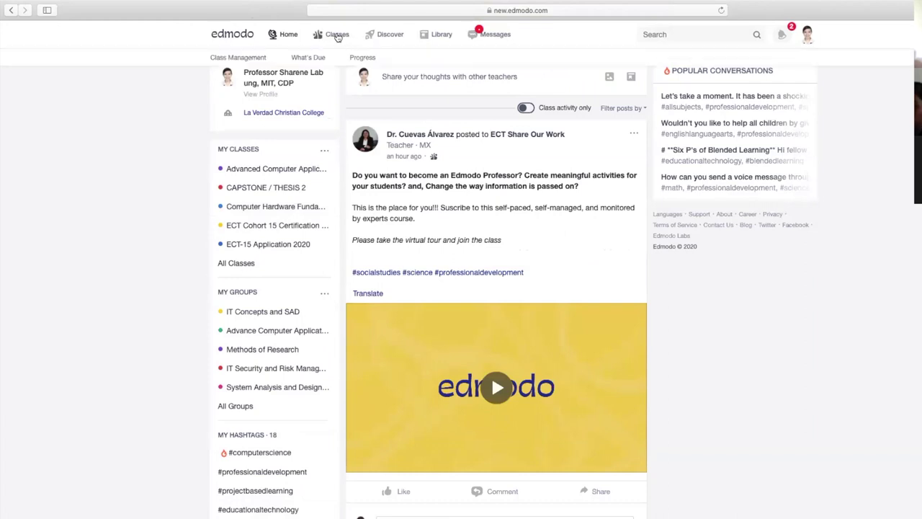
pyautogui.click(337, 35)
pyautogui.scroll(-10, 433, 288)
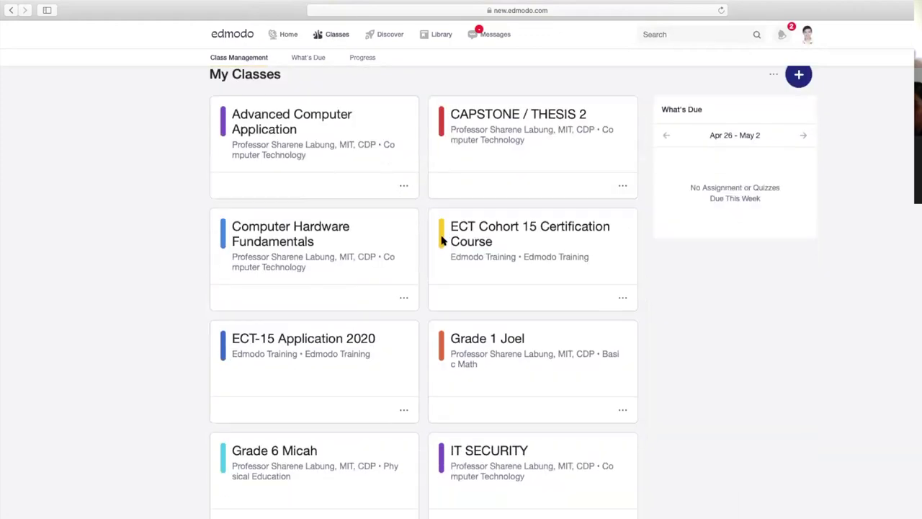
pyautogui.scroll(-2, 412, 453)
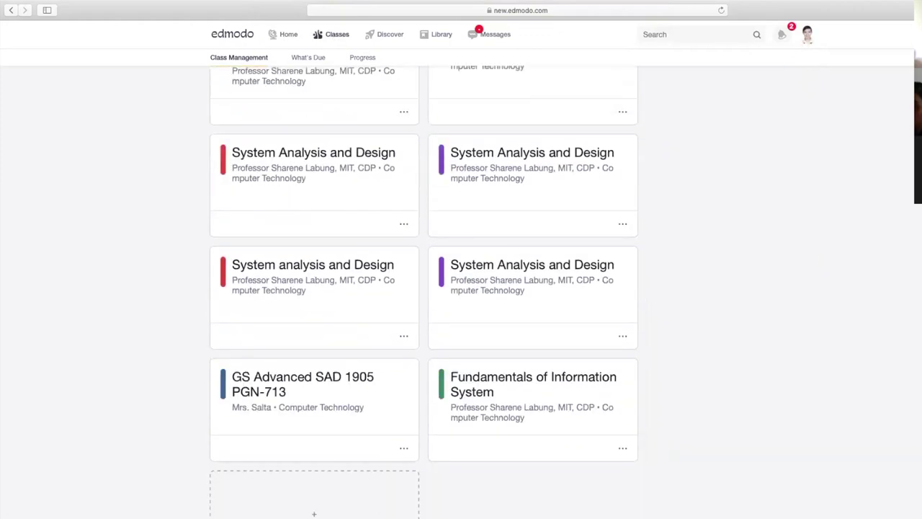
pyautogui.click(313, 505)
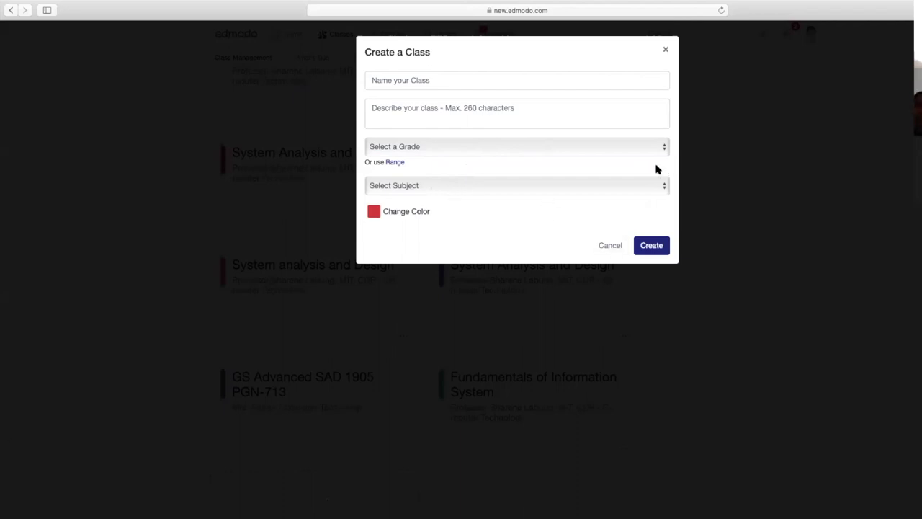
pyautogui.click(610, 245)
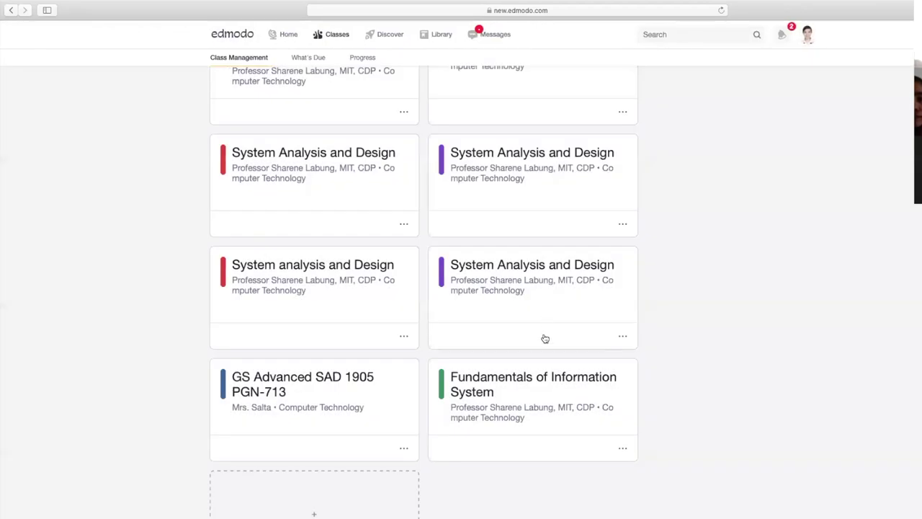
# - Open the Professional Issues in Information System class and view the submissions for its Ethical and Social Issues assignment
pyautogui.scroll(3, 545, 338)
pyautogui.click(288, 235)
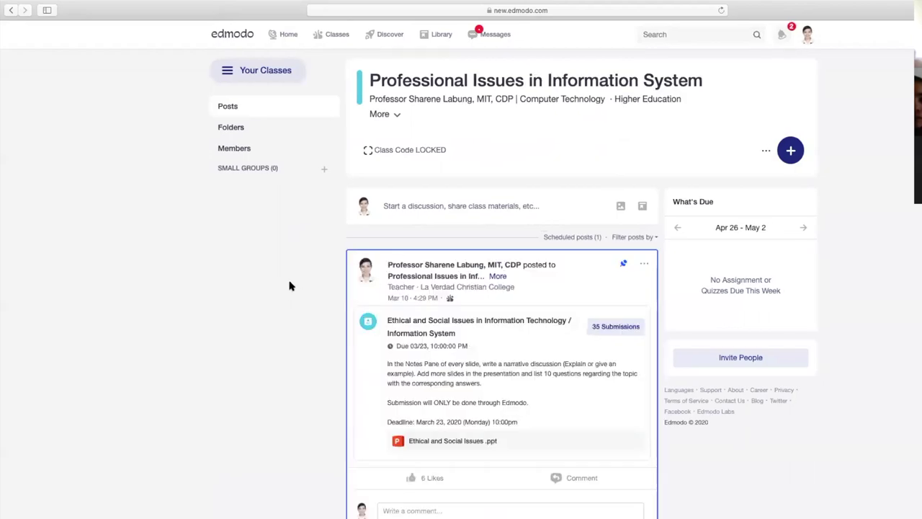
pyautogui.scroll(-5, 280, 275)
pyautogui.scroll(2, 499, 186)
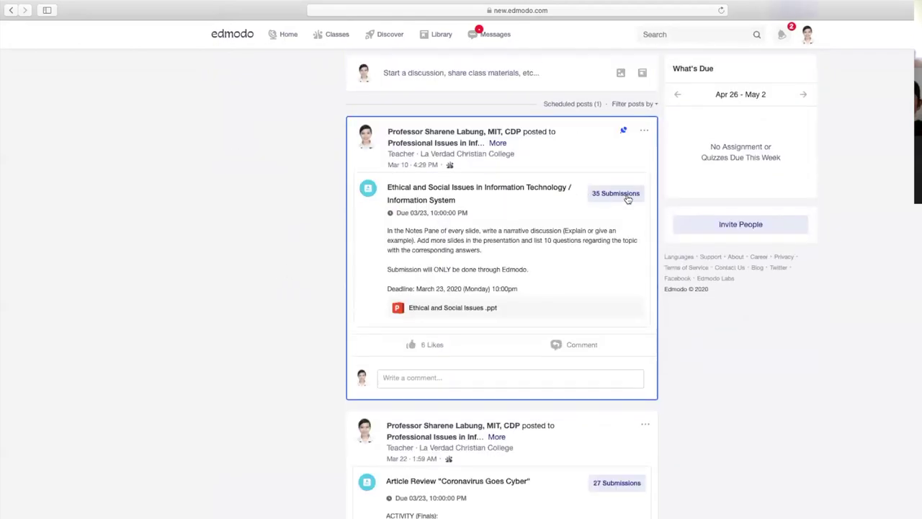
pyautogui.scroll(4, 281, 263)
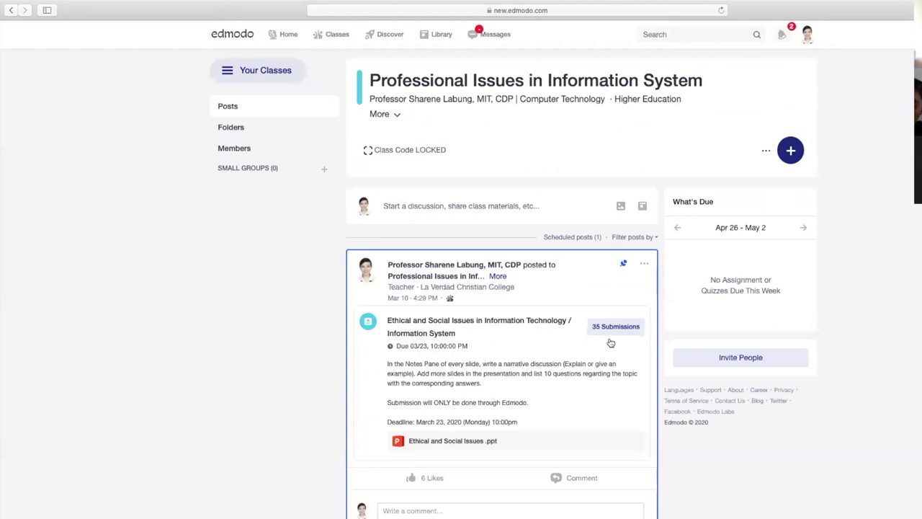
pyautogui.click(604, 328)
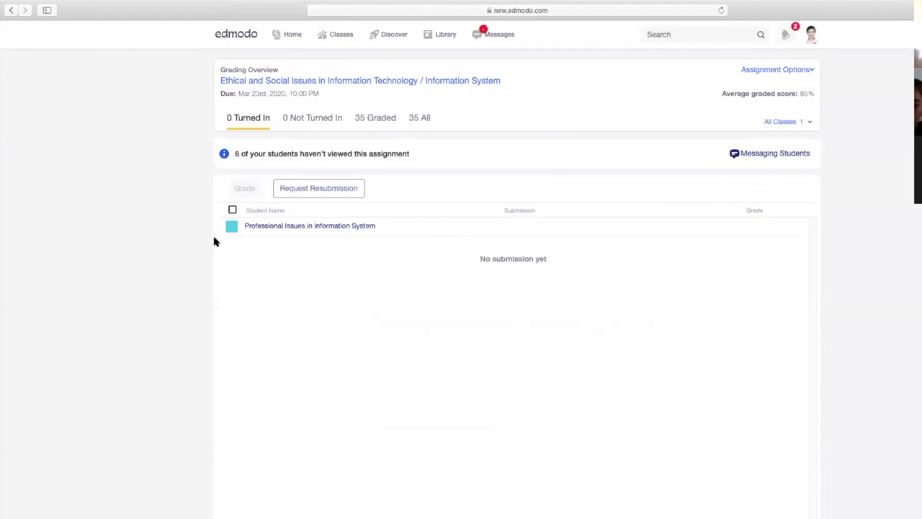
# - Examine the submission dates and grades of all students in the assignment's grading overview
pyautogui.click(279, 229)
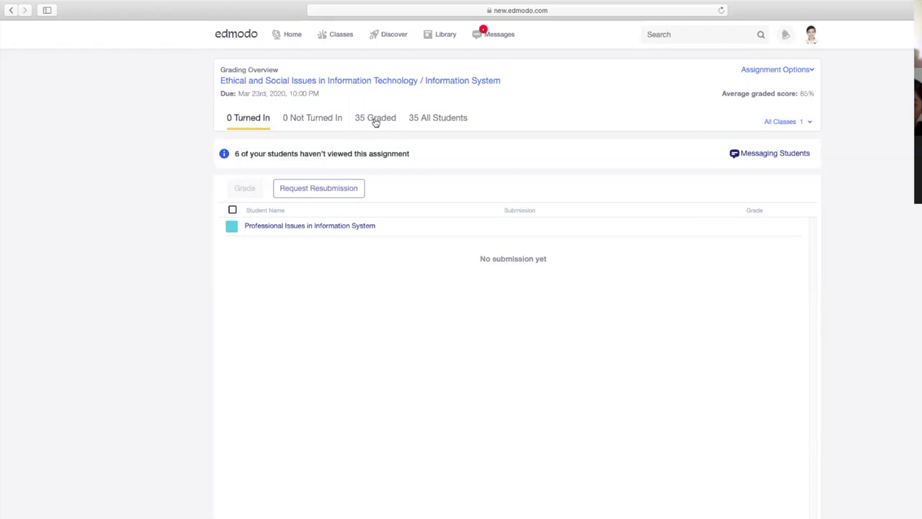
pyautogui.click(438, 121)
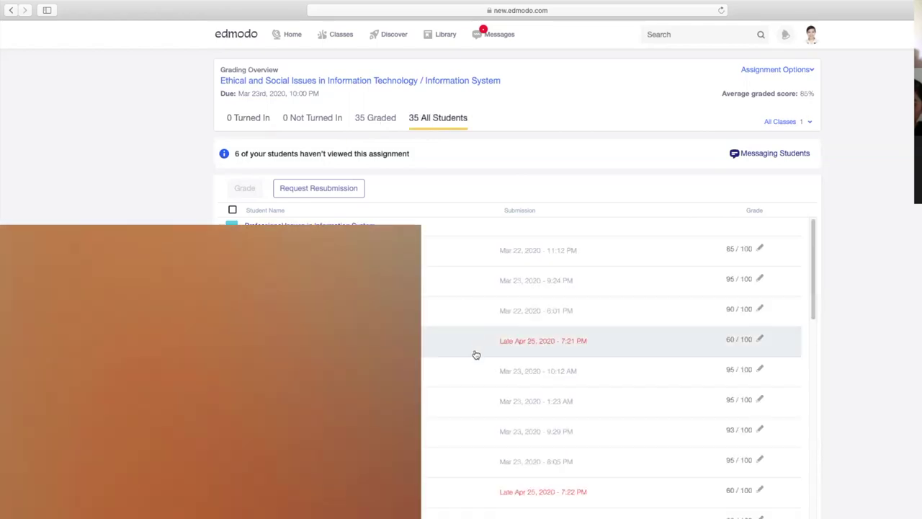
pyautogui.scroll(-10, 475, 354)
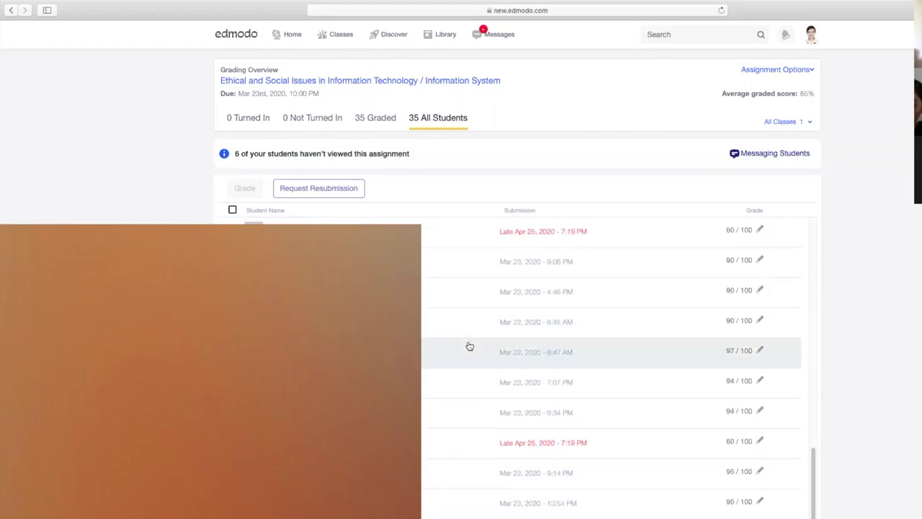
pyautogui.scroll(10, 469, 347)
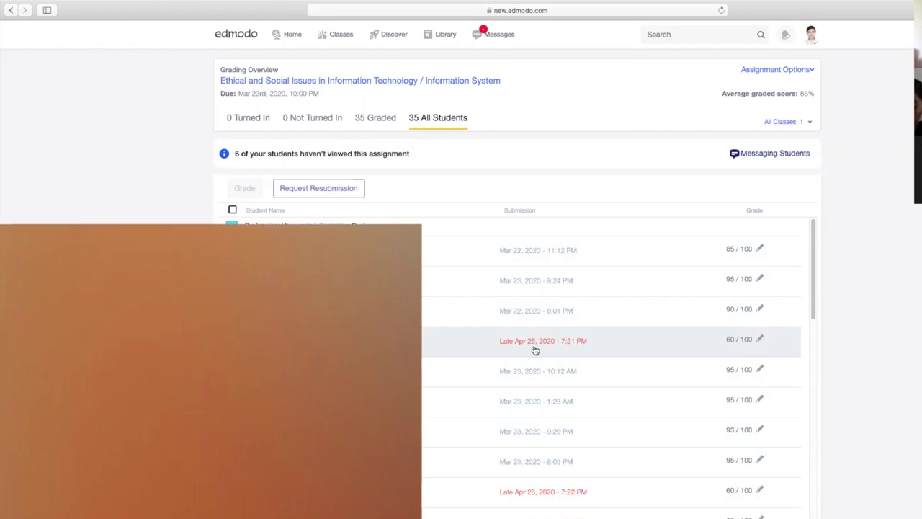
pyautogui.scroll(-5, 534, 354)
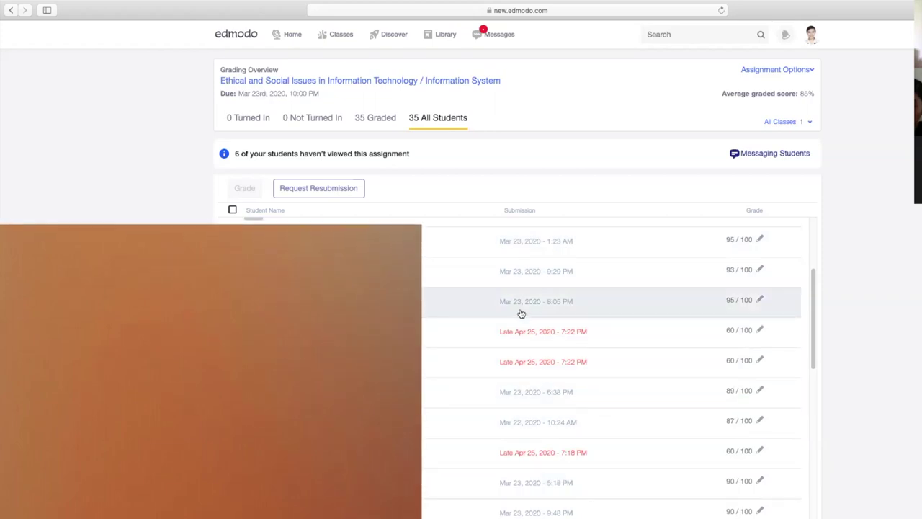
pyautogui.scroll(3, 511, 338)
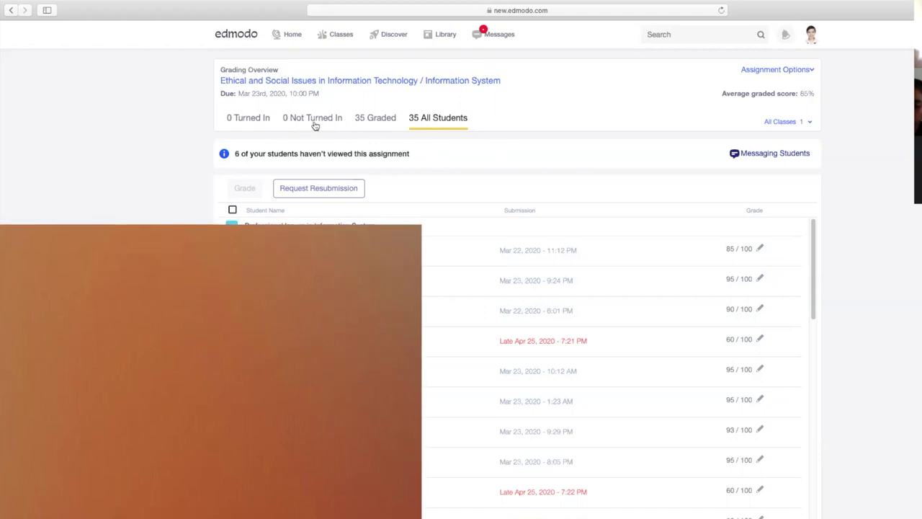
pyautogui.scroll(-1, 612, 368)
pyautogui.scroll(-10, 612, 361)
pyautogui.scroll(10, 428, 368)
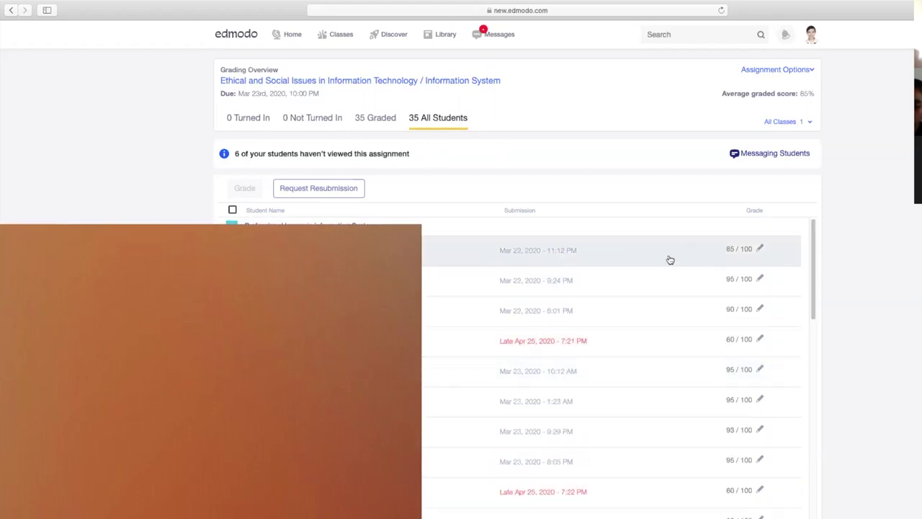
# - Open the grades of the first two students for editing and view the available assignment options
pyautogui.click(759, 249)
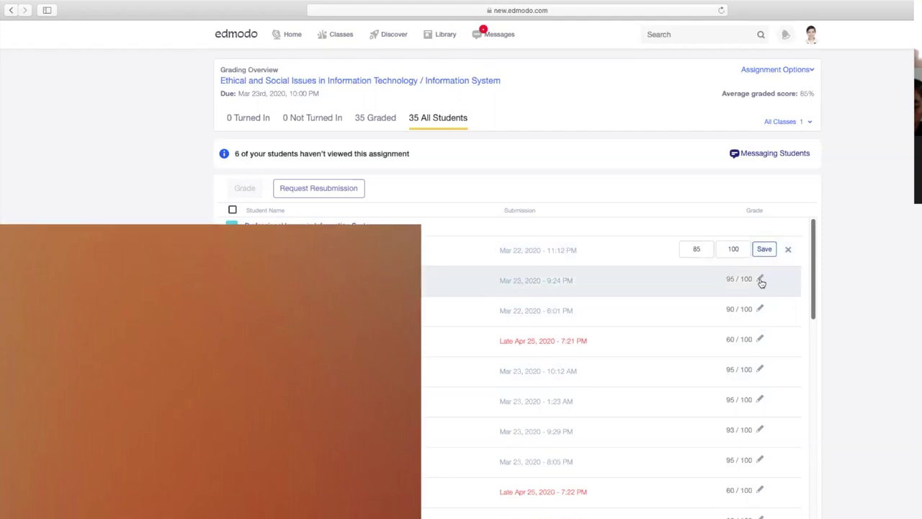
pyautogui.click(760, 280)
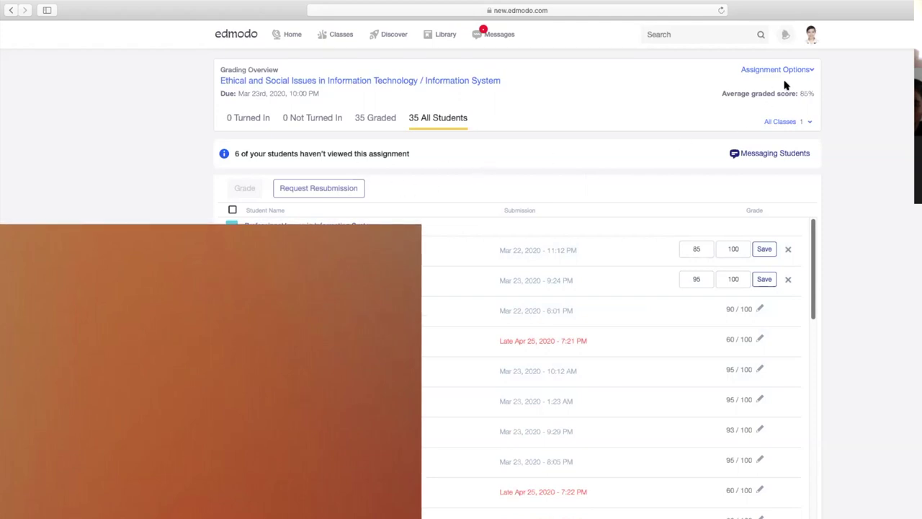
pyautogui.click(811, 72)
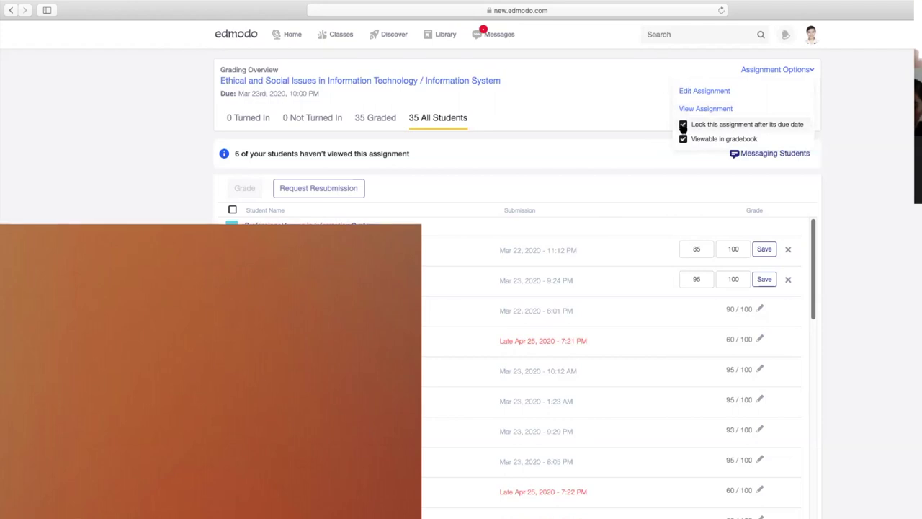
pyautogui.click(605, 109)
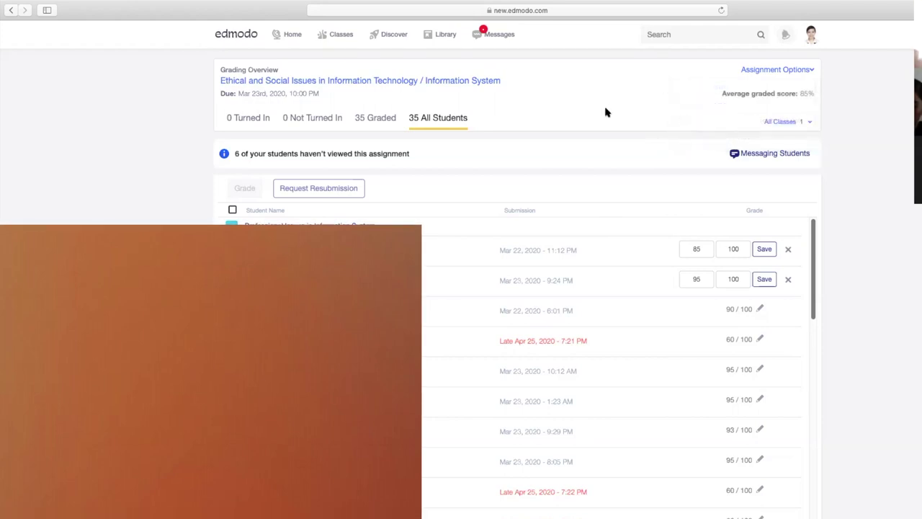
# - Return to the Professional Issues in Information System class from the home feed and view the options of its pinned post
pyautogui.click(294, 37)
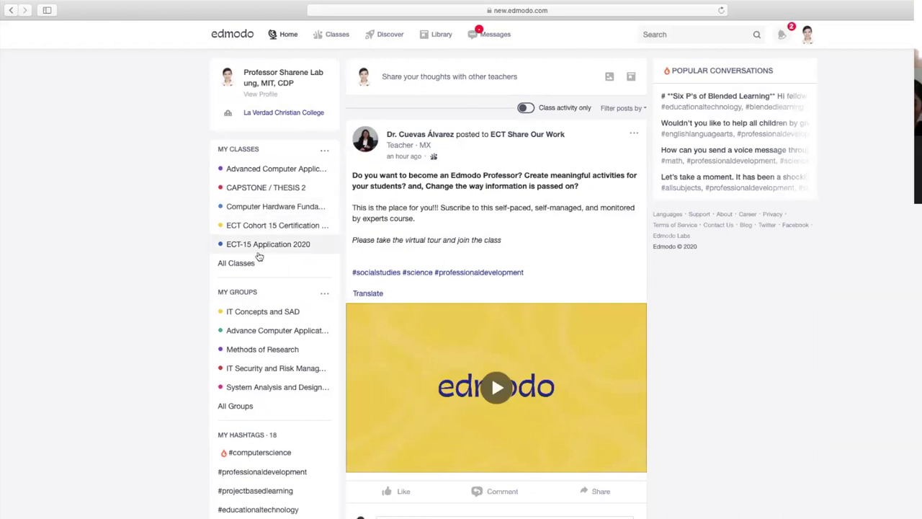
pyautogui.click(238, 263)
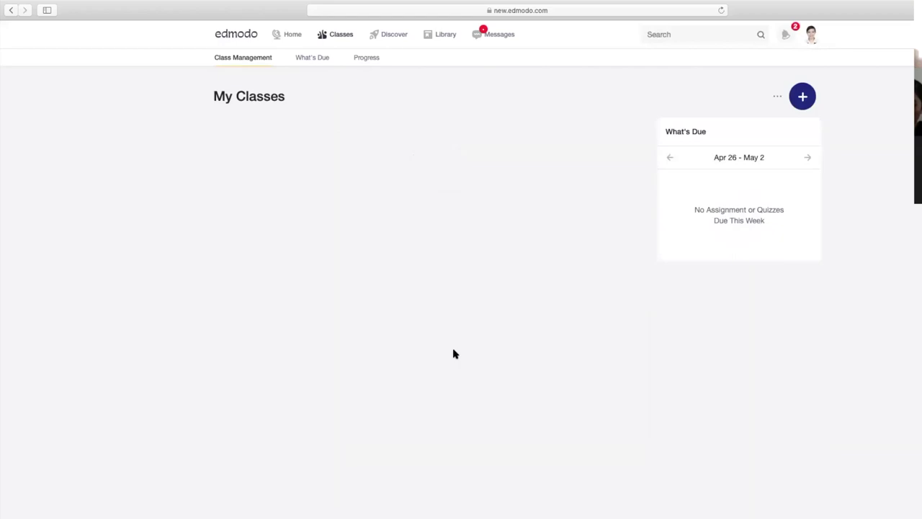
pyautogui.scroll(-5, 334, 195)
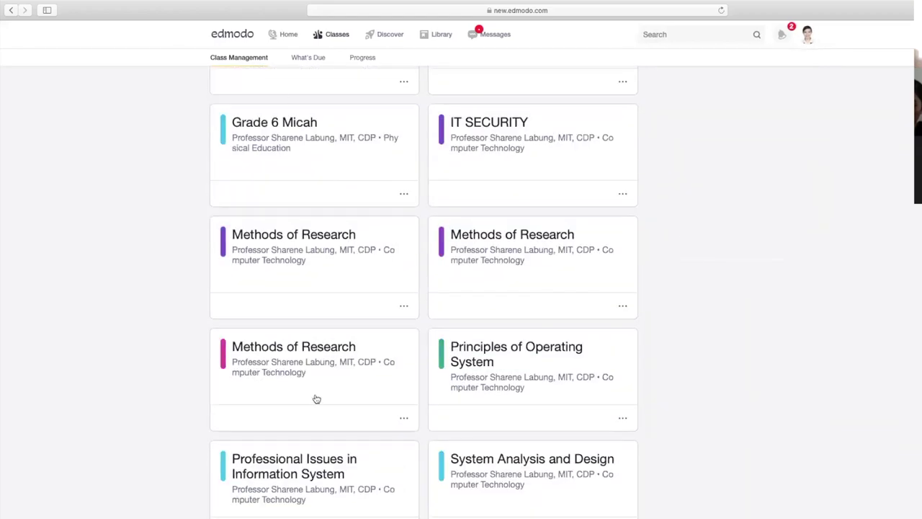
pyautogui.click(313, 474)
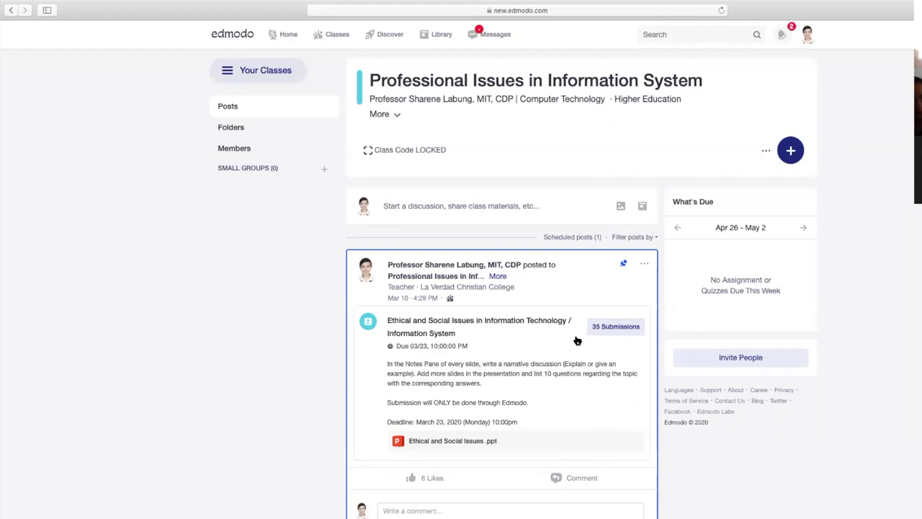
pyautogui.click(641, 267)
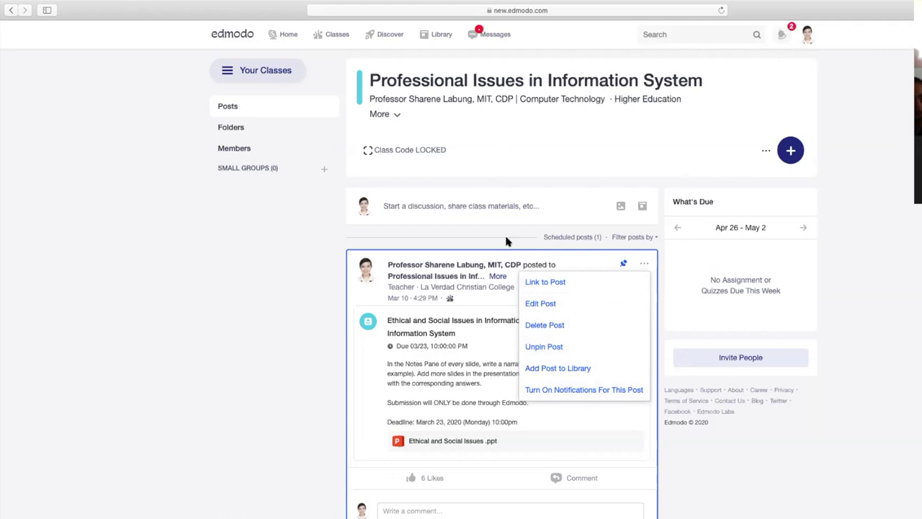
pyautogui.click(628, 153)
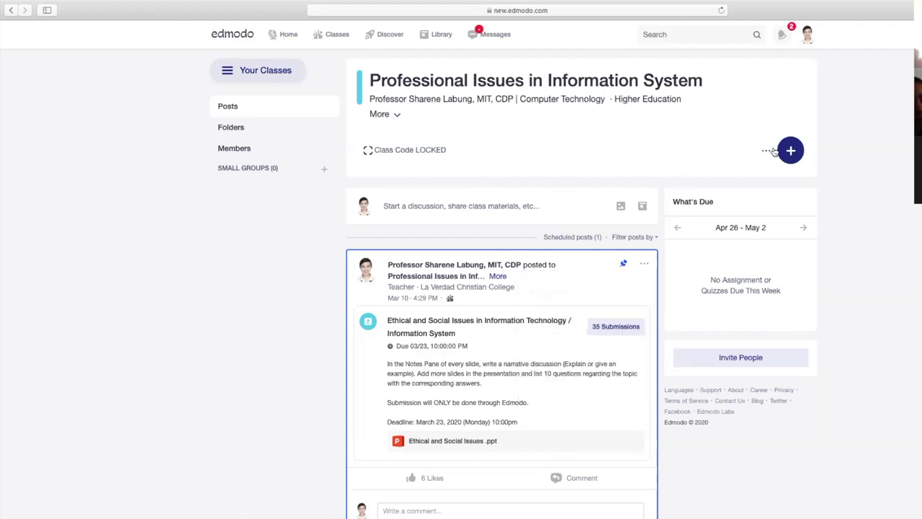
# - Create a new quiz in the class with the title Lesson 1 Quiz ", leave the instructions empty, and open its questions
pyautogui.click(790, 149)
pyautogui.click(733, 213)
pyautogui.click(431, 169)
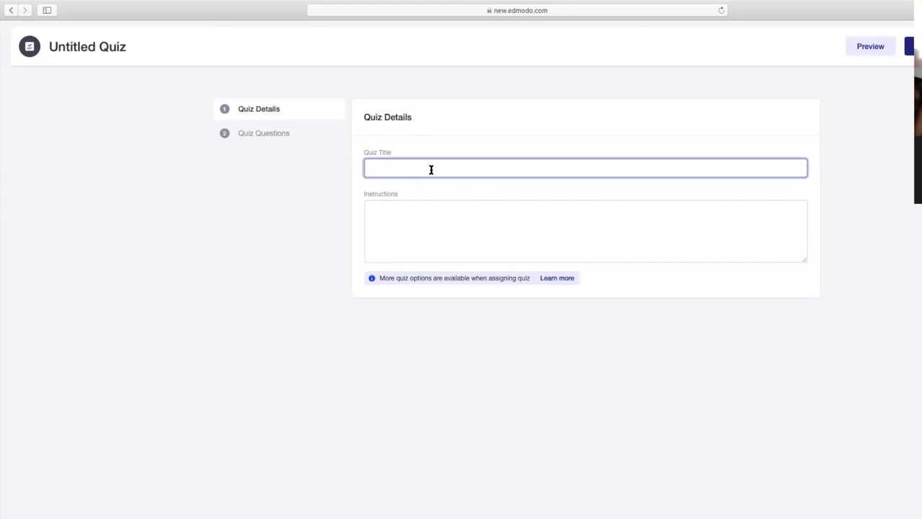
pyautogui.write('Lesso')
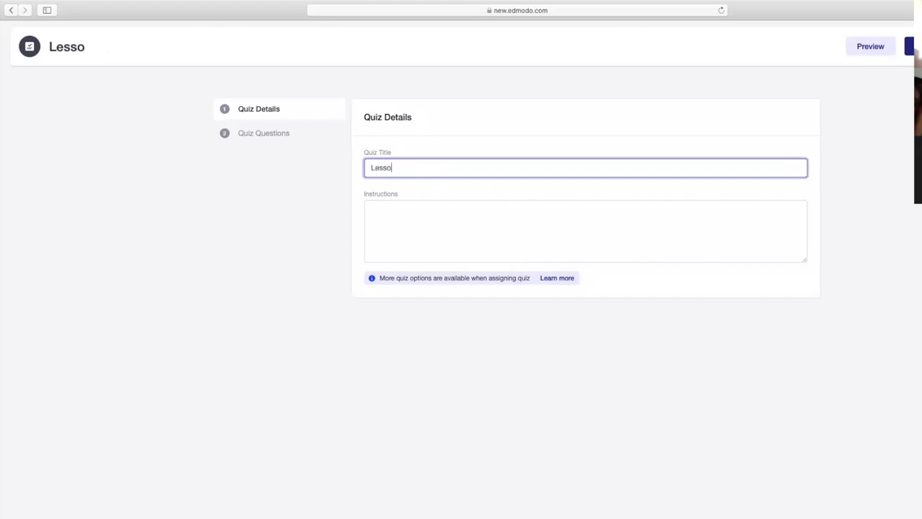
pyautogui.write('n 1 Quiz')
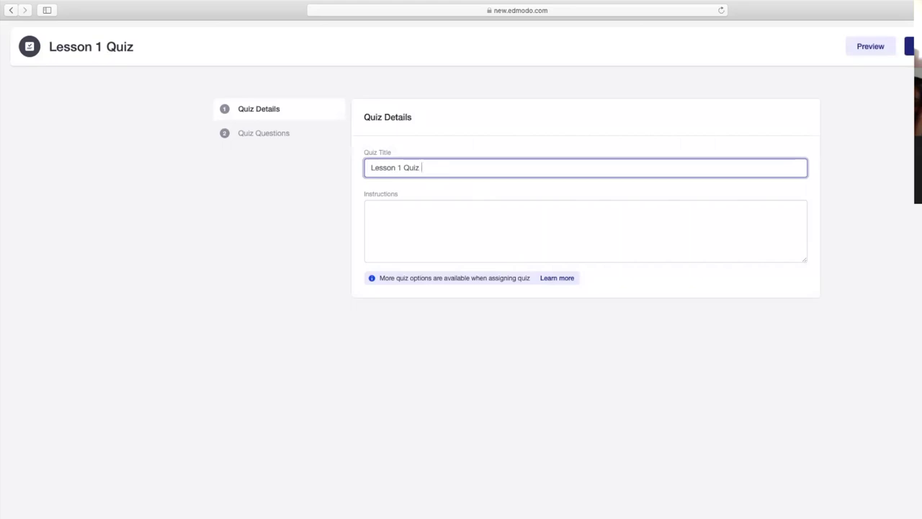
pyautogui.click(412, 216)
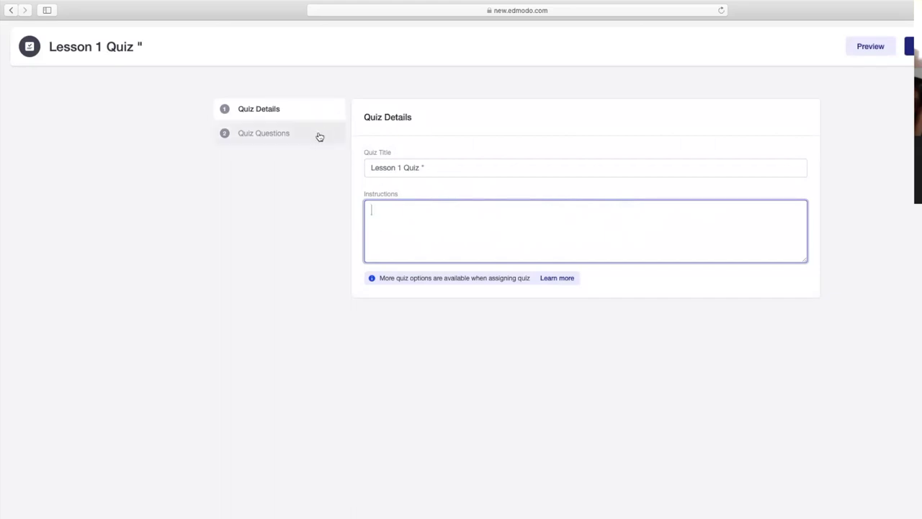
pyautogui.click(270, 137)
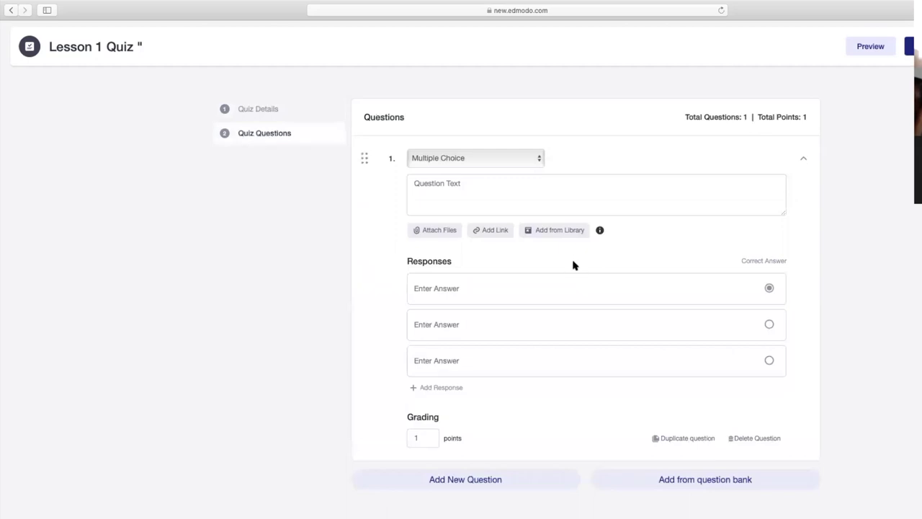
# - Make the first question True/False with the text "ffbgfhgfhjgfgjfjgjf", and view the files available to attach without choosing one
pyautogui.click(538, 161)
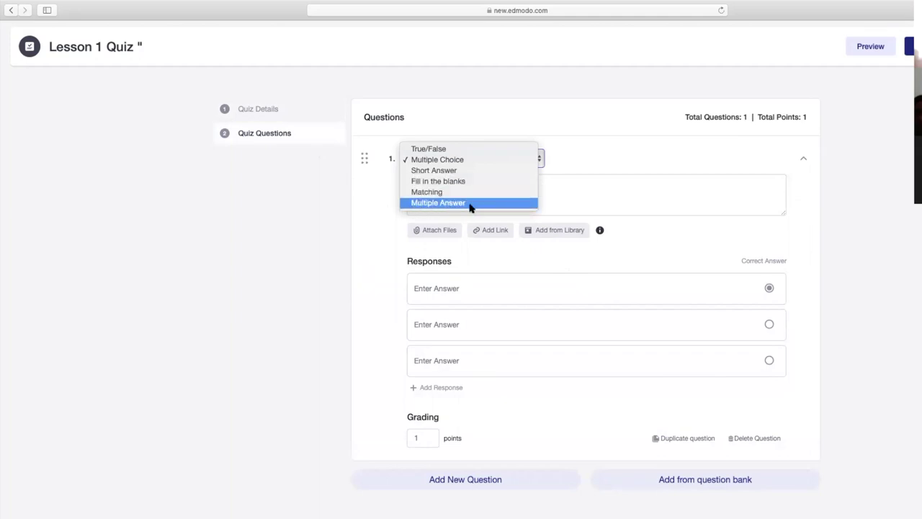
pyautogui.click(464, 150)
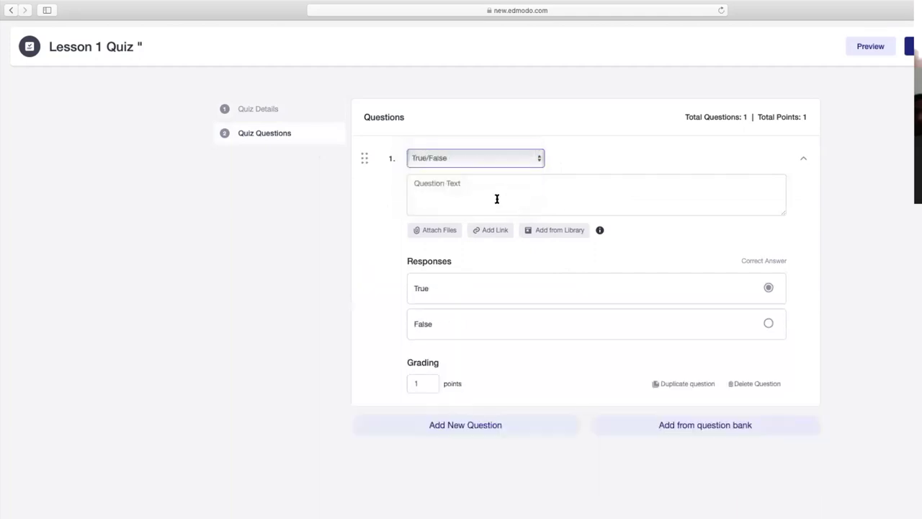
pyautogui.click(496, 197)
pyautogui.write('I')
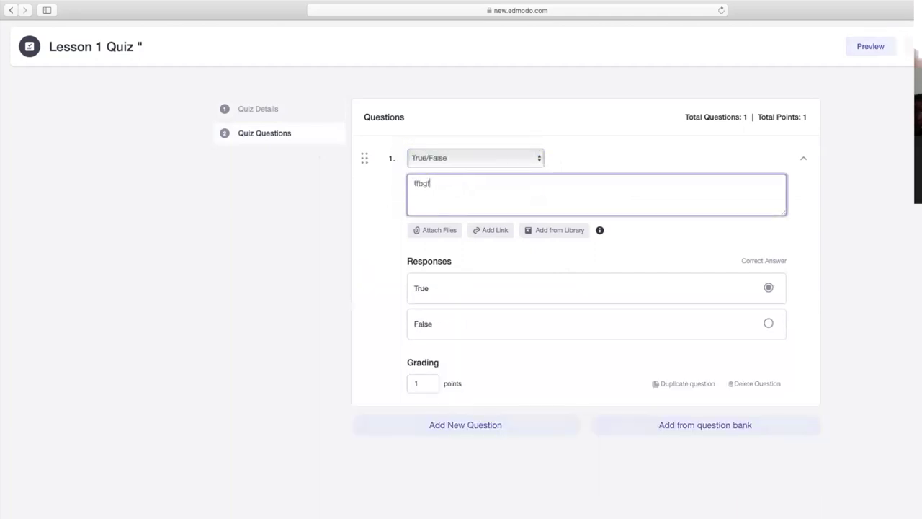
pyautogui.write('fbgfhgfhjgfgjfjgj')
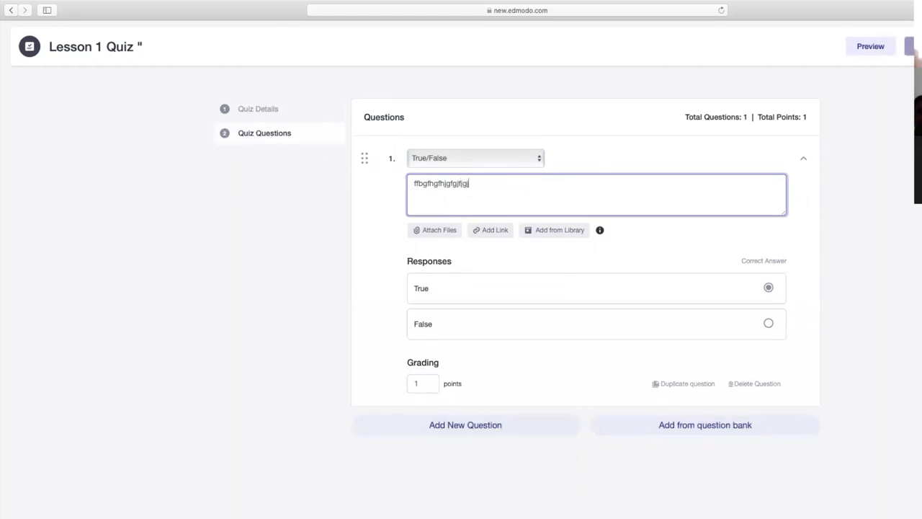
pyautogui.click(446, 236)
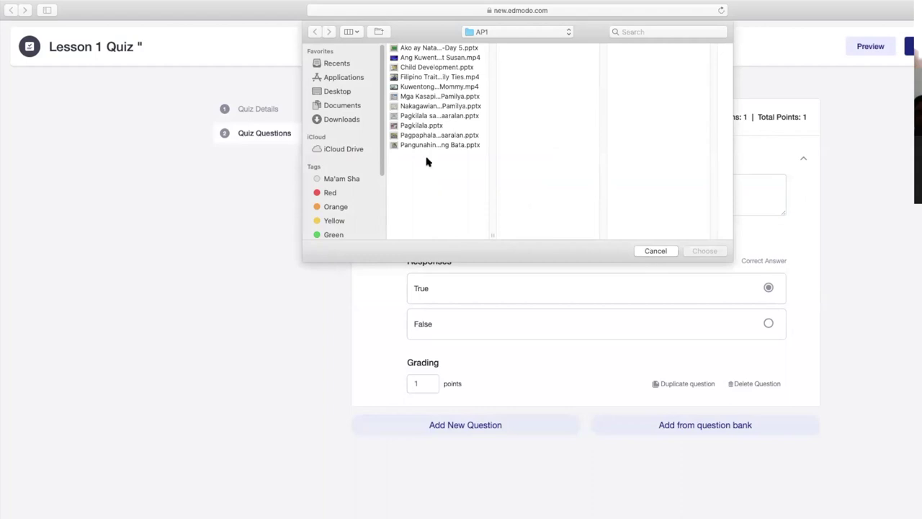
pyautogui.click(655, 251)
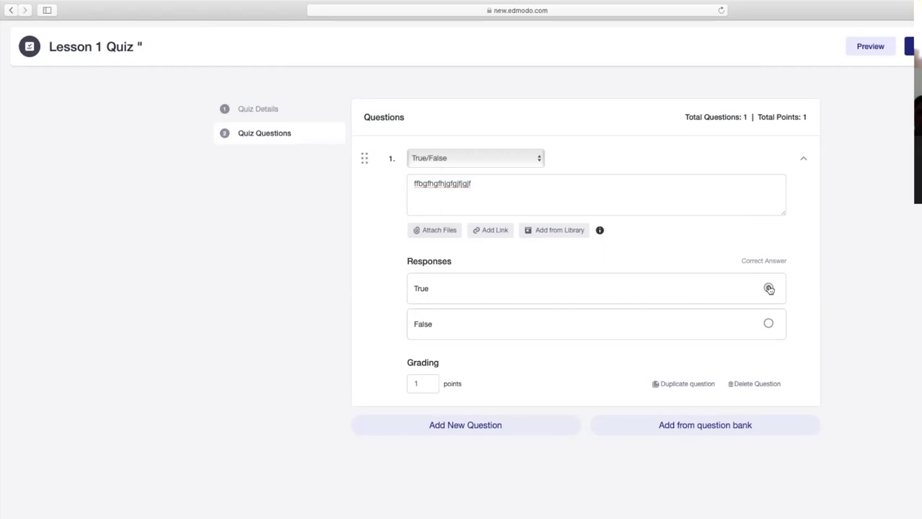
# - Set the grading of the True/False question to 5 points and try to add another question
pyautogui.click(428, 383)
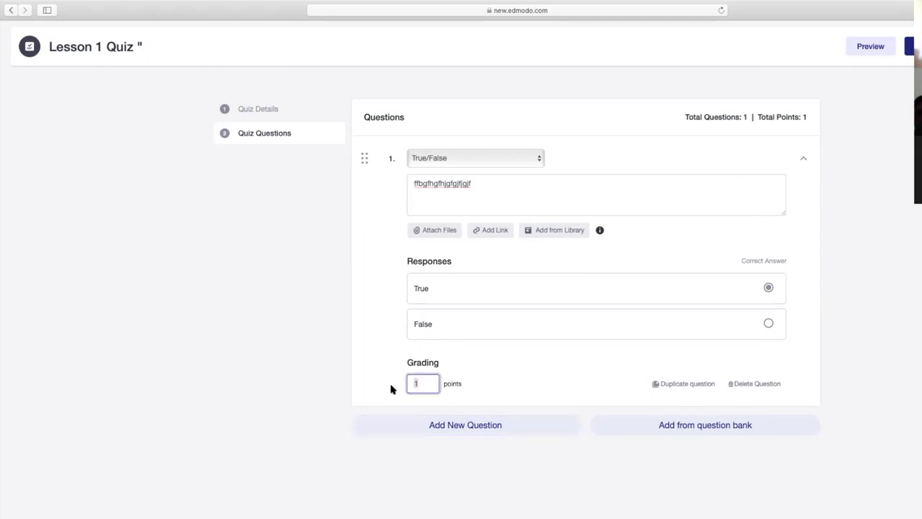
pyautogui.write('5')
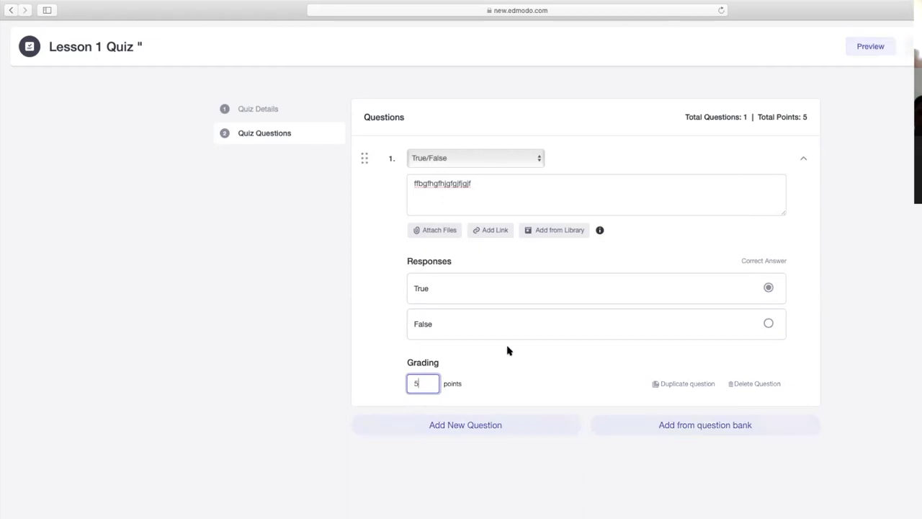
pyautogui.click(456, 430)
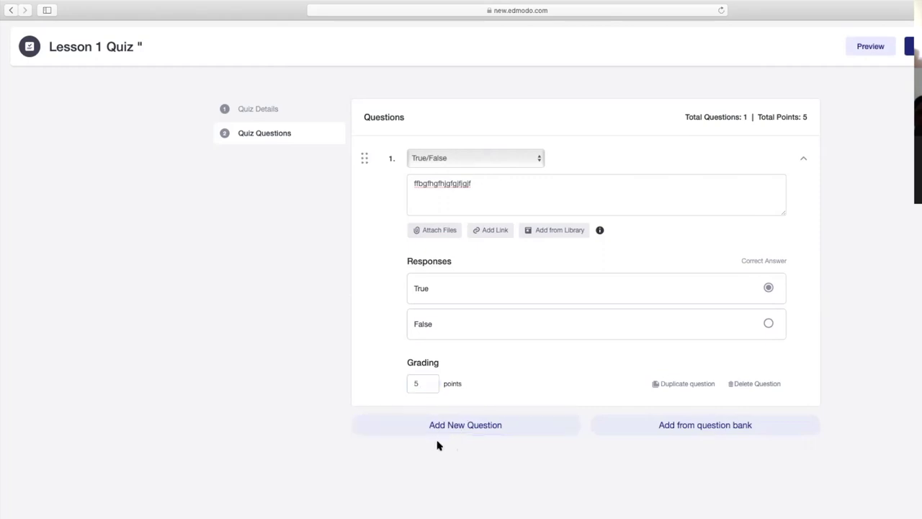
# - Make the second question Multiple Choice with the question text "dfgfghgfnghfjhgfjgfmgfjf"
pyautogui.scroll(-3, 585, 428)
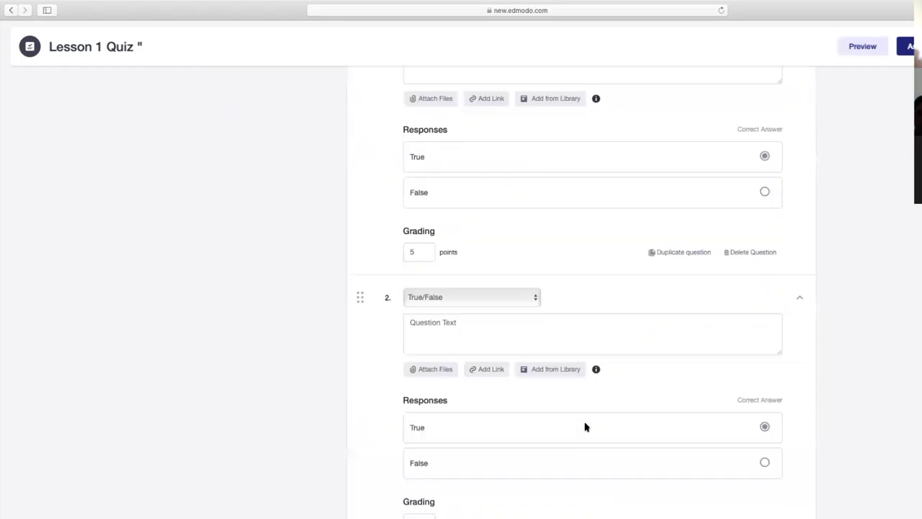
pyautogui.click(534, 299)
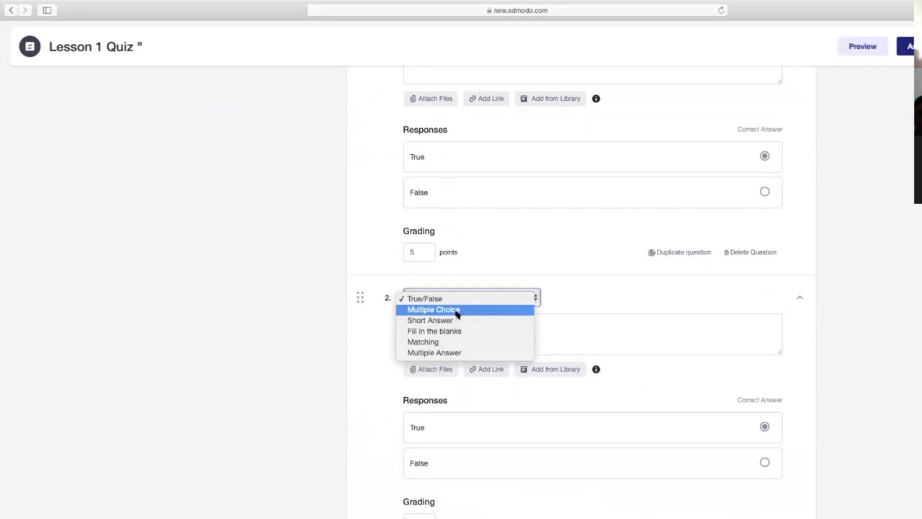
pyautogui.click(456, 311)
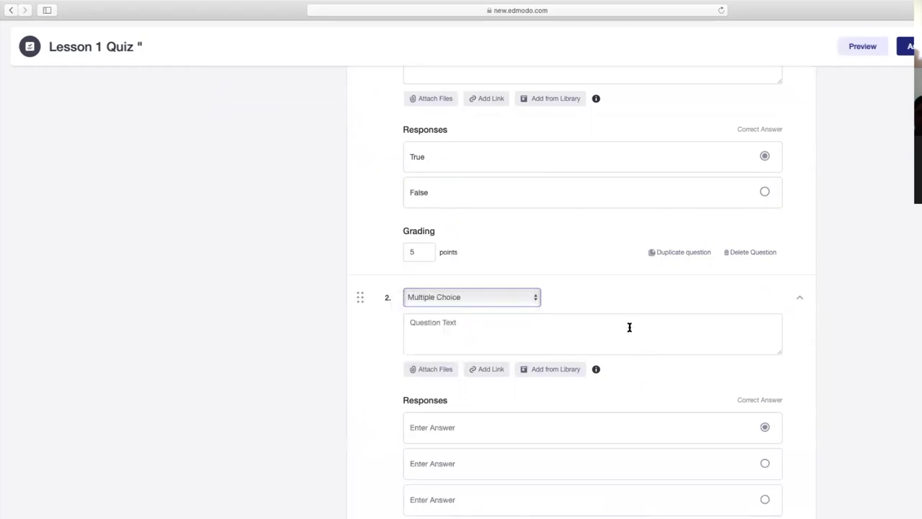
pyautogui.click(500, 330)
pyautogui.write('dfgfgh')
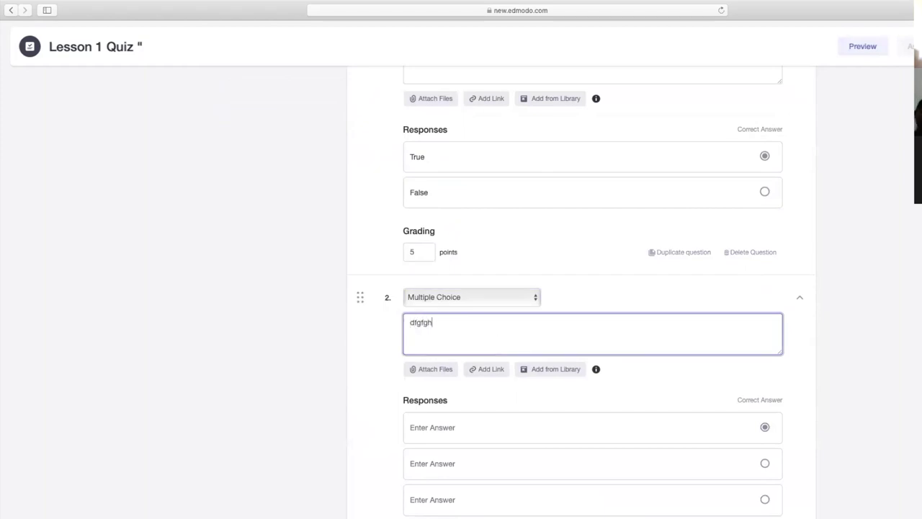
pyautogui.write('gfnghfjhgfjgfmgfjf')
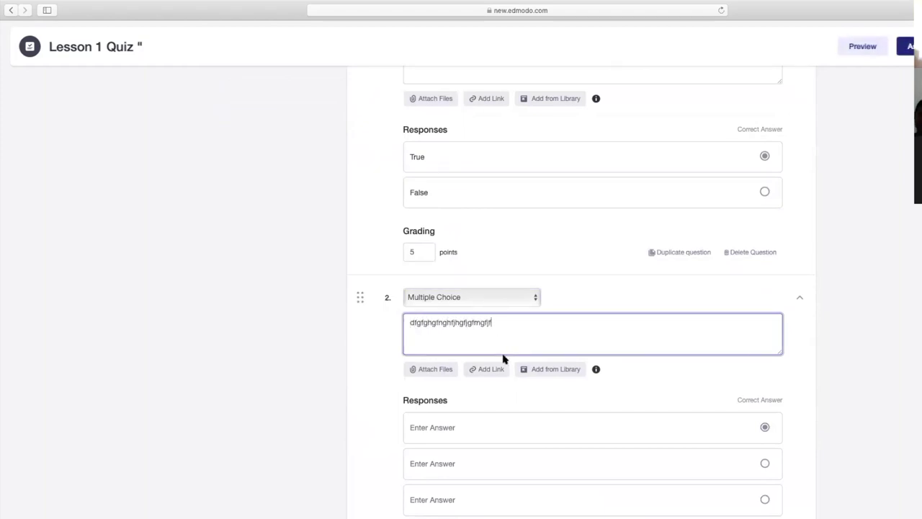
# - Enter "mouse", "monitor" and "system unit" as the multiple-choice responses and mark "monitor" as the correct answer
pyautogui.scroll(-2, 504, 358)
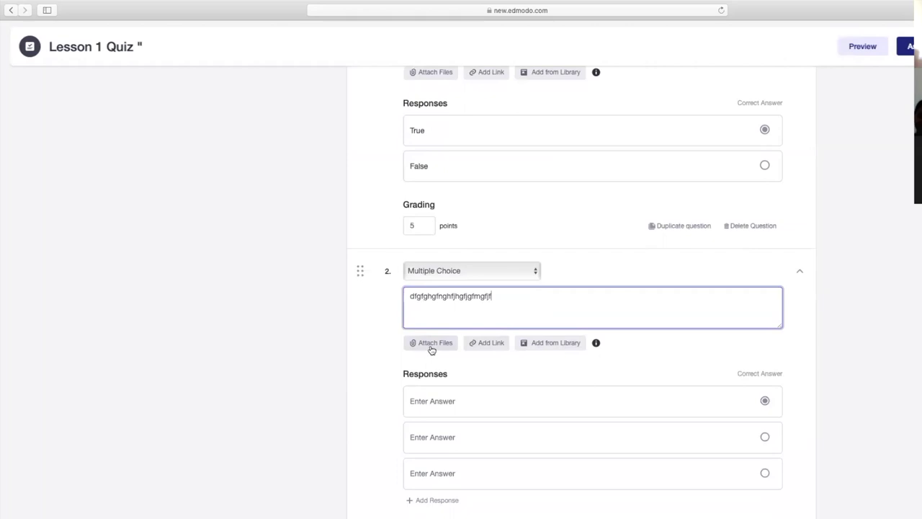
pyautogui.moveTo(453, 411)
pyautogui.click(446, 405)
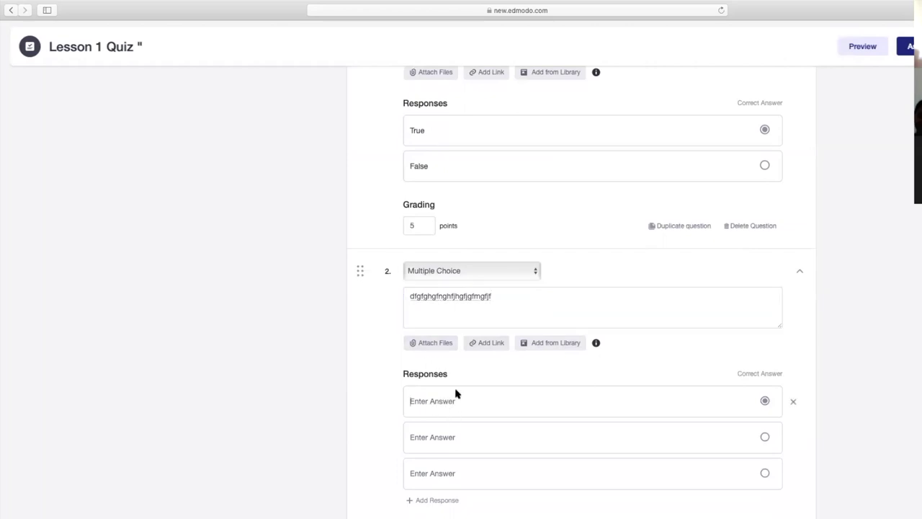
pyautogui.scroll(-1, 456, 391)
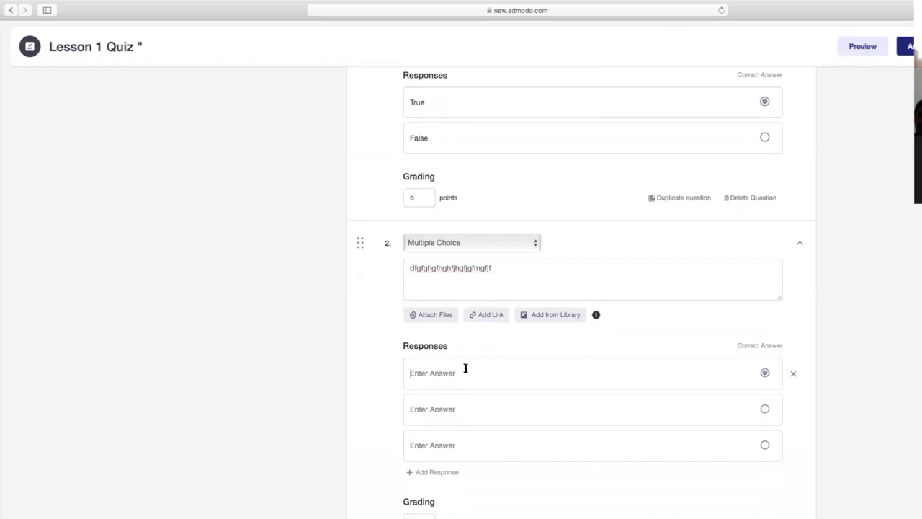
pyautogui.write('mouse')
pyautogui.click(454, 408)
pyautogui.write('monitor')
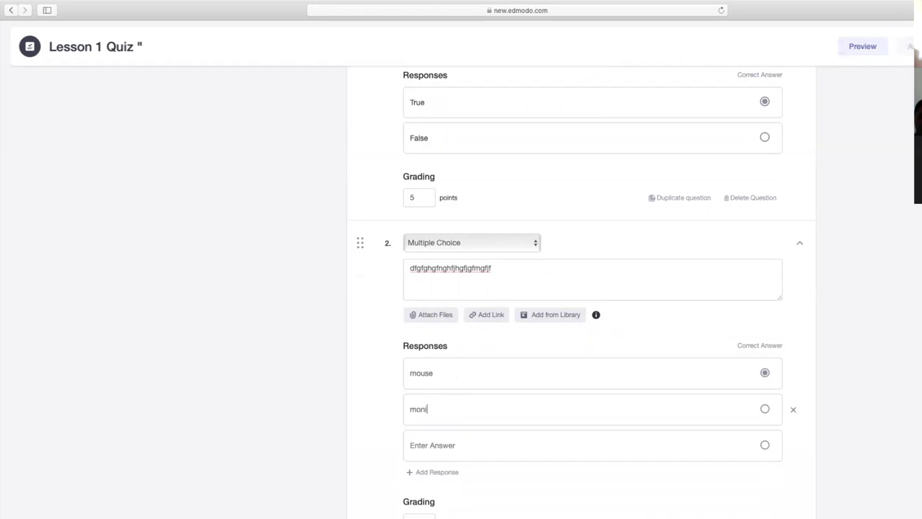
pyautogui.click(438, 455)
pyautogui.write('system unit')
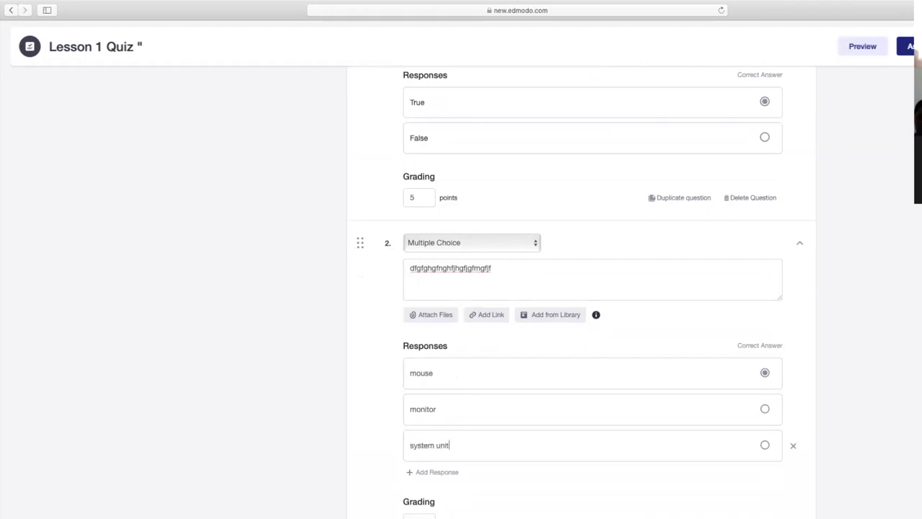
pyautogui.click(656, 418)
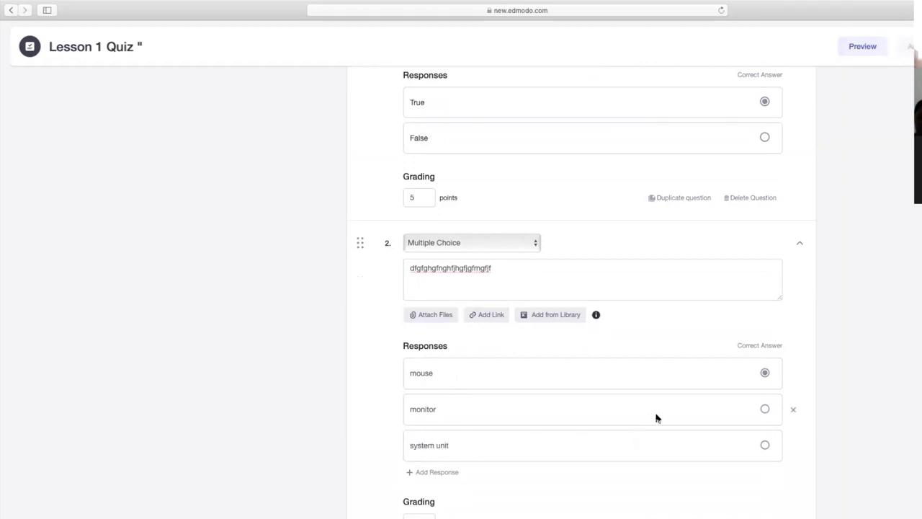
pyautogui.click(765, 410)
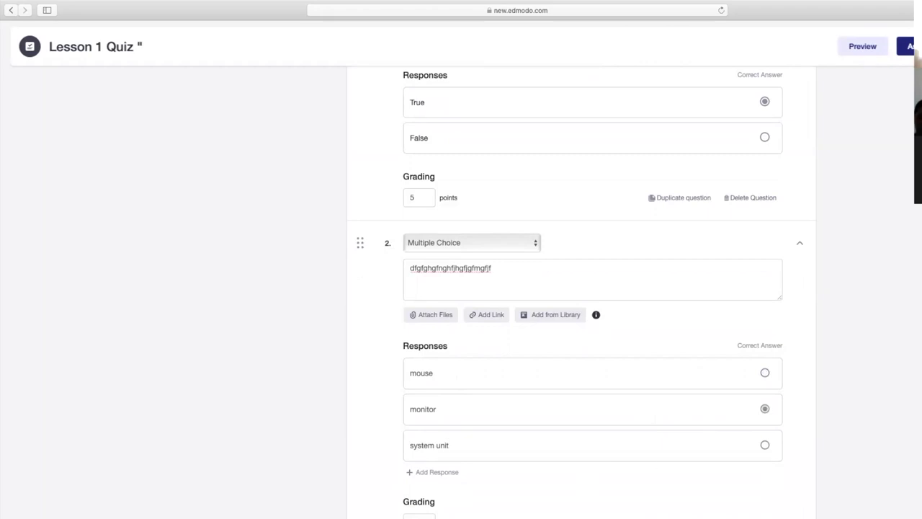
# - Set the multiple-choice question's grading to 10 points and look over both quiz questions
pyautogui.click(428, 516)
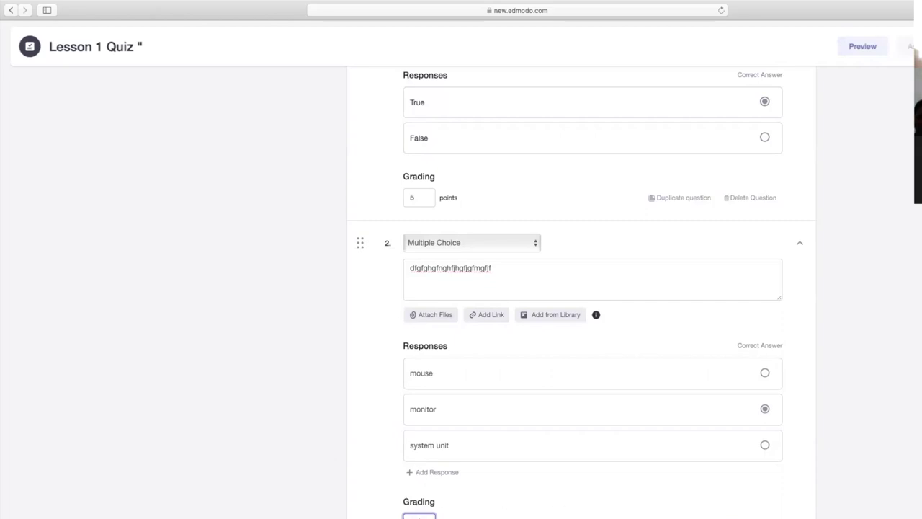
pyautogui.scroll(5, 581, 447)
pyautogui.scroll(-5, 579, 445)
pyautogui.scroll(5, 576, 442)
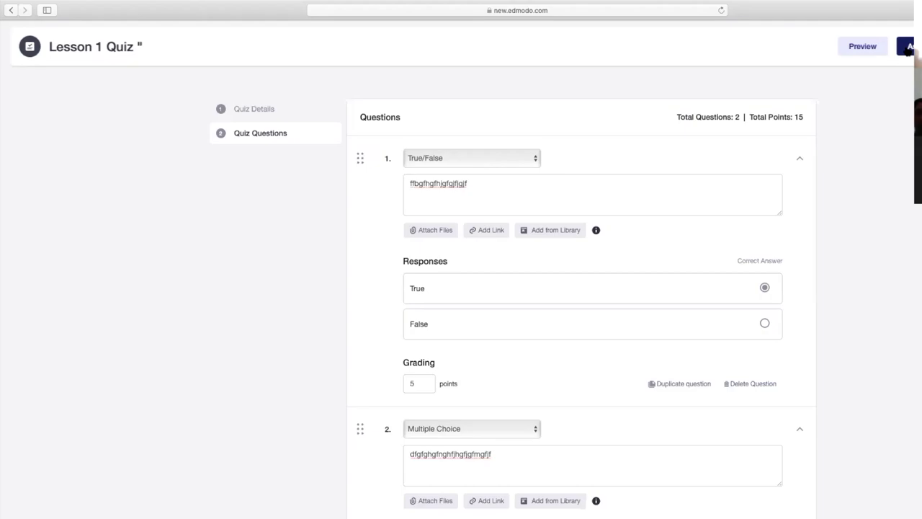
# - Start assigning the quiz to the Professional Issues in Information System class, with the due date 04/30/2020 at 8:00 AM
pyautogui.click(907, 47)
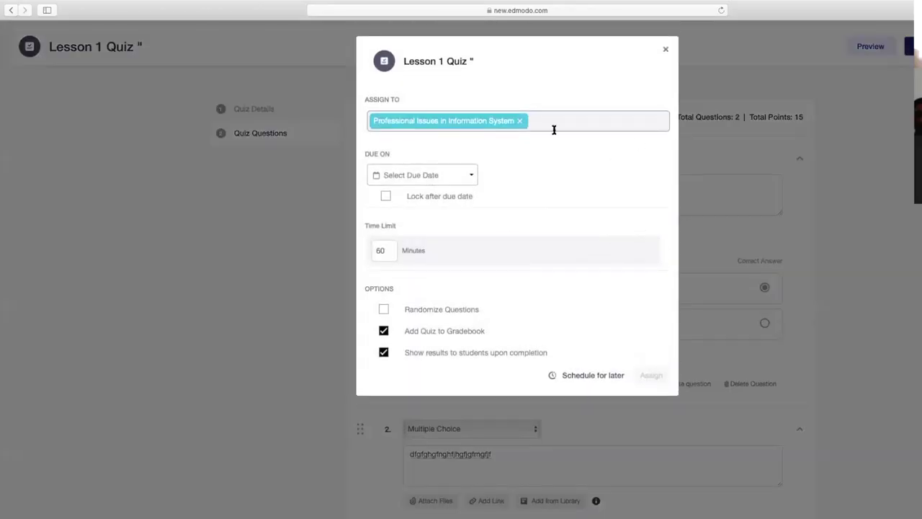
pyautogui.click(470, 177)
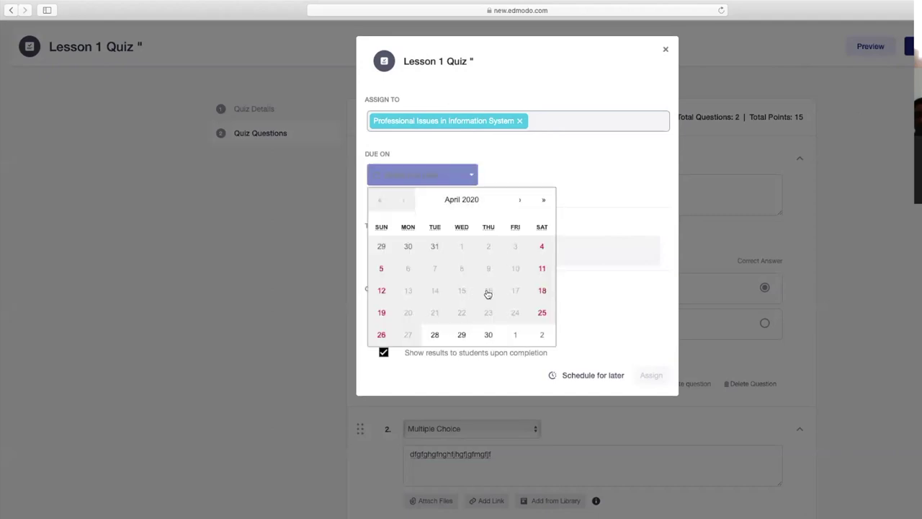
pyautogui.click(488, 335)
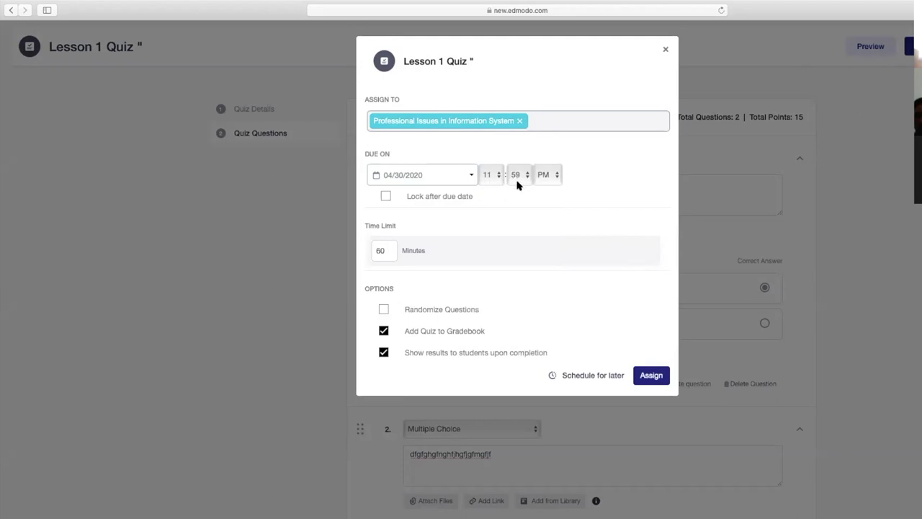
pyautogui.doubleClick(387, 250)
pyautogui.click(501, 177)
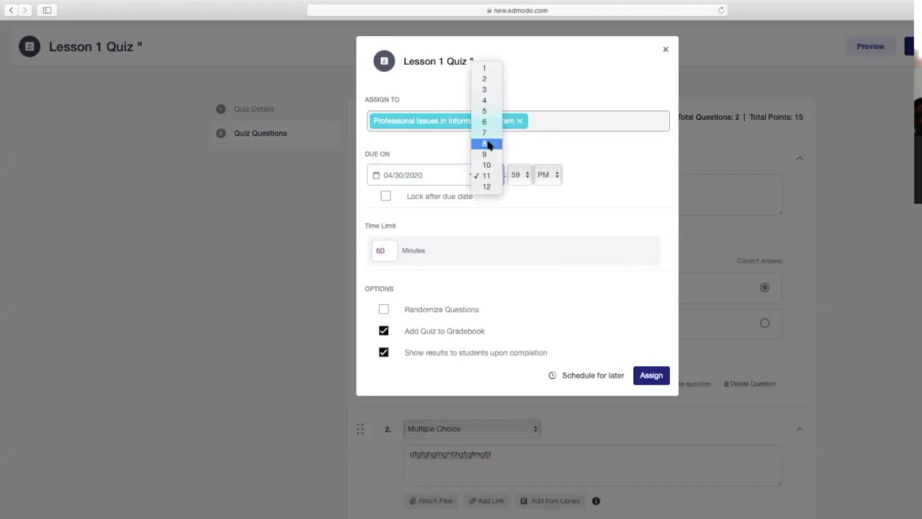
pyautogui.click(488, 144)
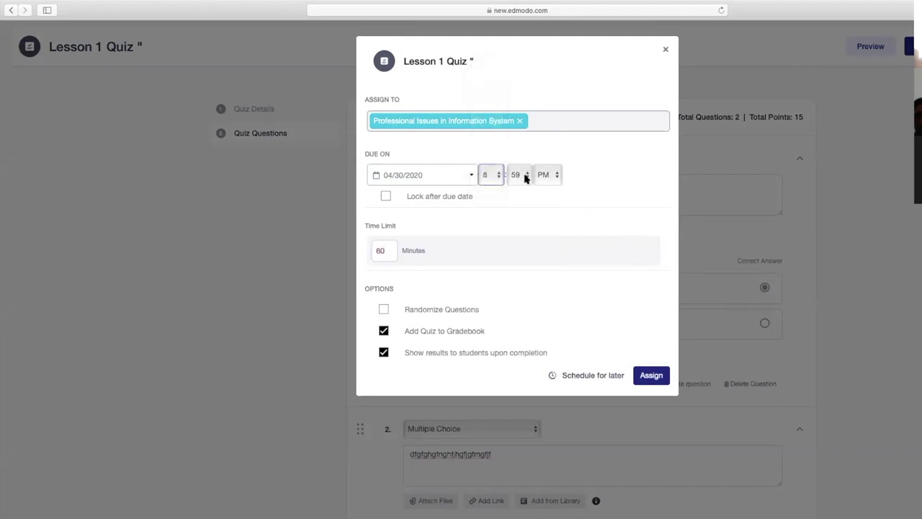
pyautogui.click(526, 177)
pyautogui.scroll(10, 523, 130)
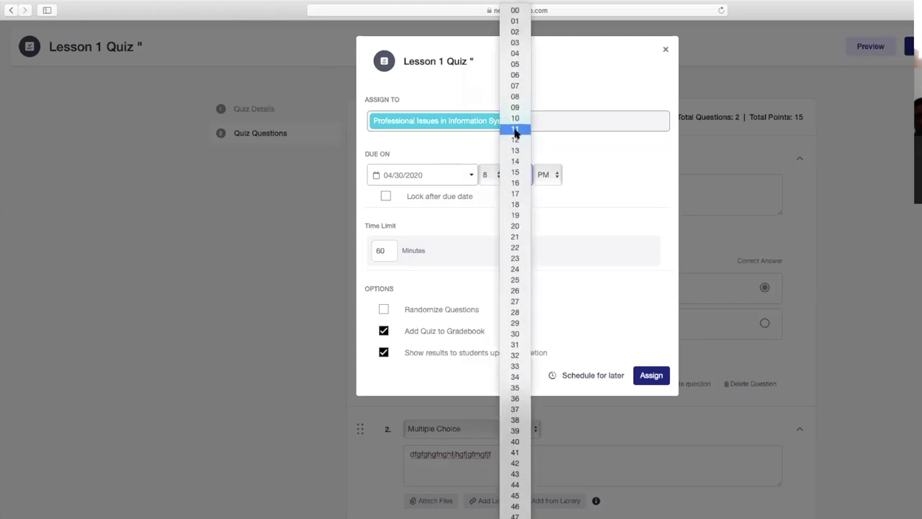
pyautogui.click(515, 10)
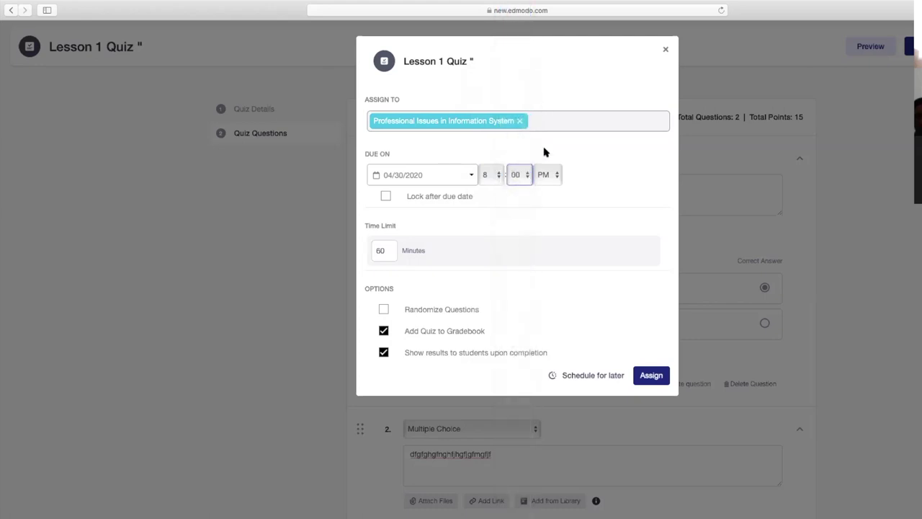
pyautogui.click(556, 176)
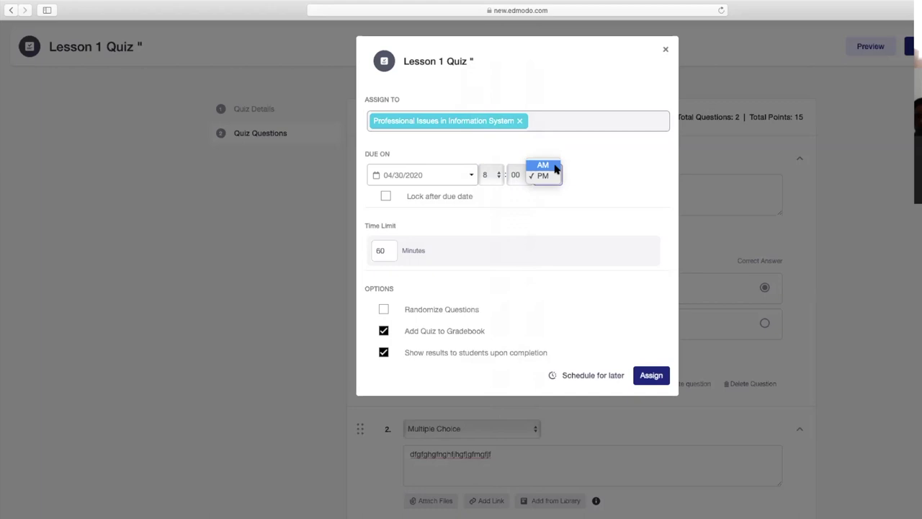
pyautogui.click(553, 166)
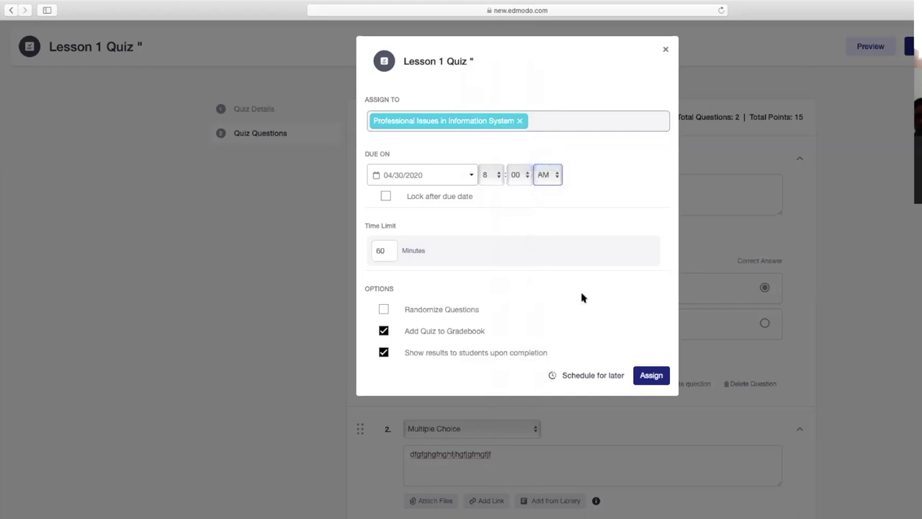
# - Lock the quiz after its due date and set the time limit to 10 minutes
pyautogui.click(386, 198)
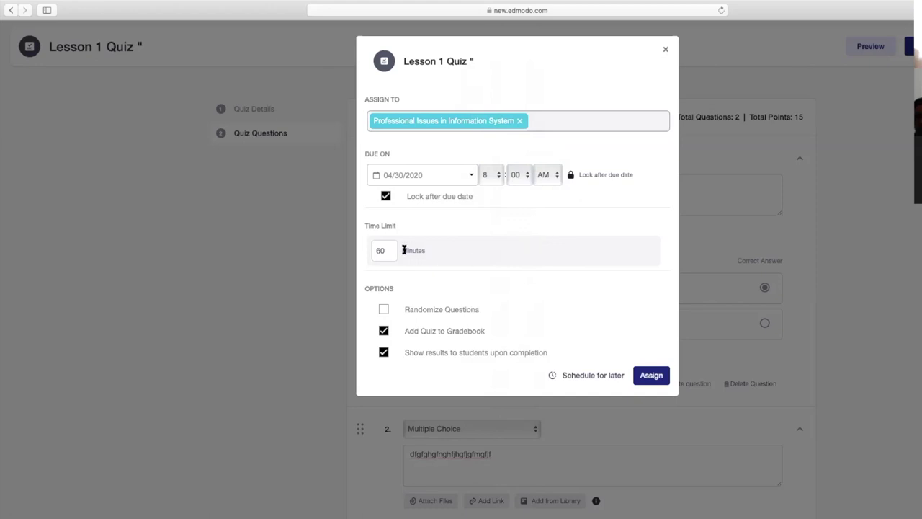
pyautogui.moveTo(391, 250); pyautogui.dragTo(367, 250)
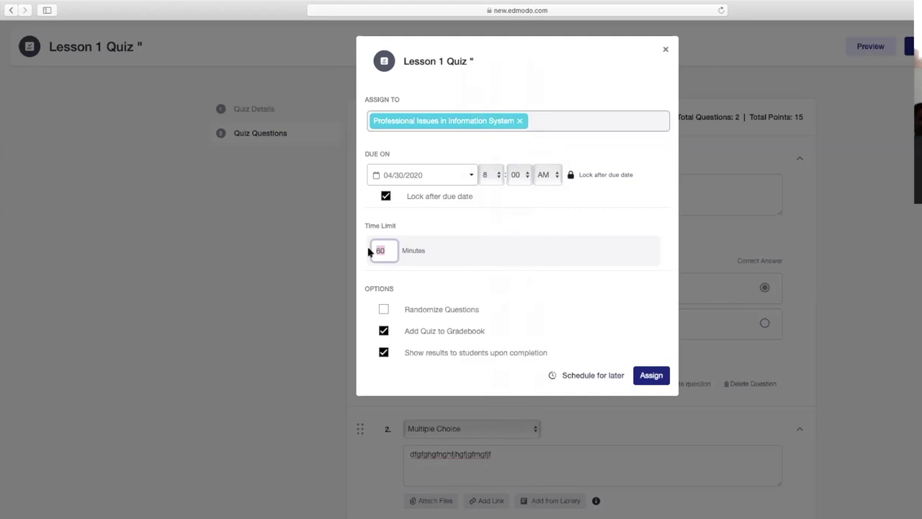
pyautogui.write('10')
# - Randomize the questions, turn off showing results to students upon completion, and assign the quiz
pyautogui.click(383, 310)
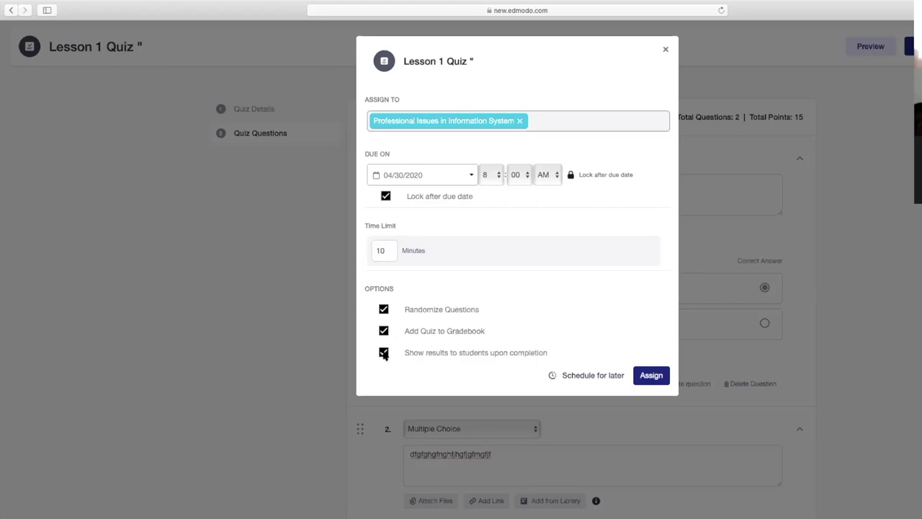
pyautogui.click(384, 353)
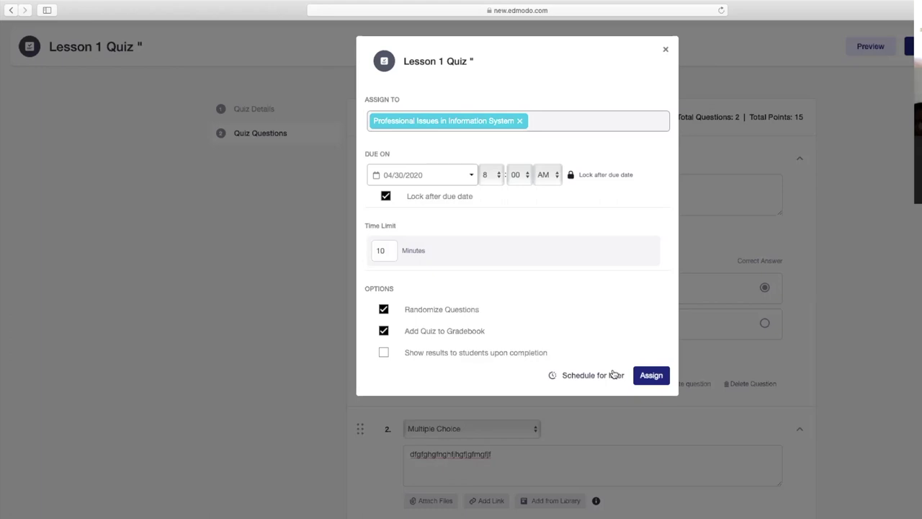
pyautogui.click(650, 375)
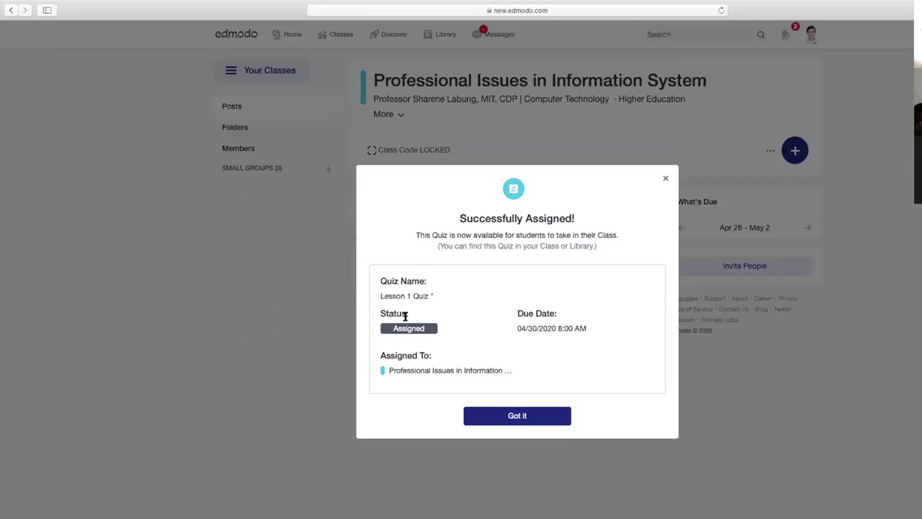
pyautogui.click(513, 416)
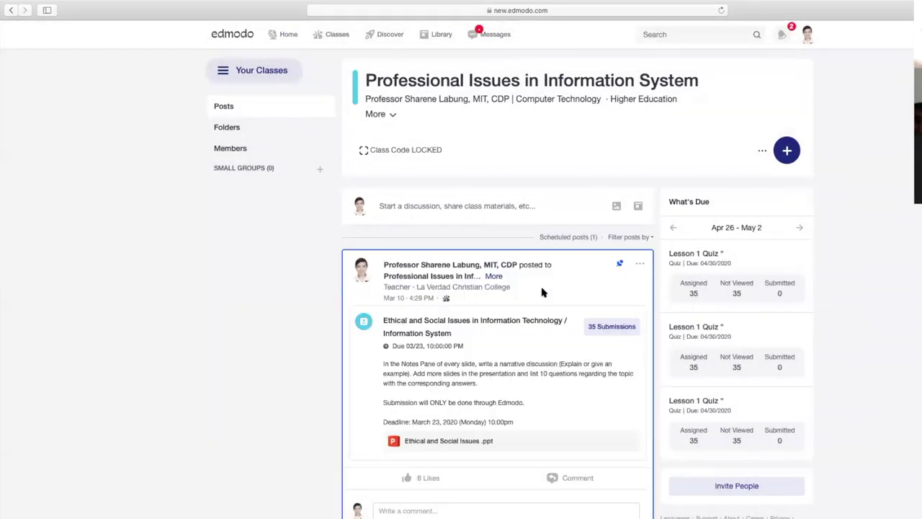
# - Check the new quiz post in the class feed and view the list of class members
pyautogui.scroll(-2, 542, 292)
pyautogui.scroll(-4, 541, 292)
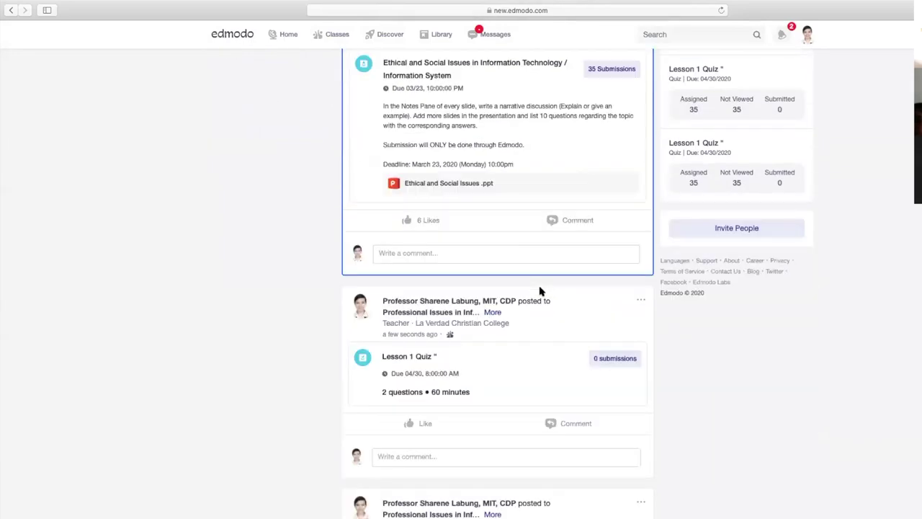
pyautogui.scroll(5, 237, 149)
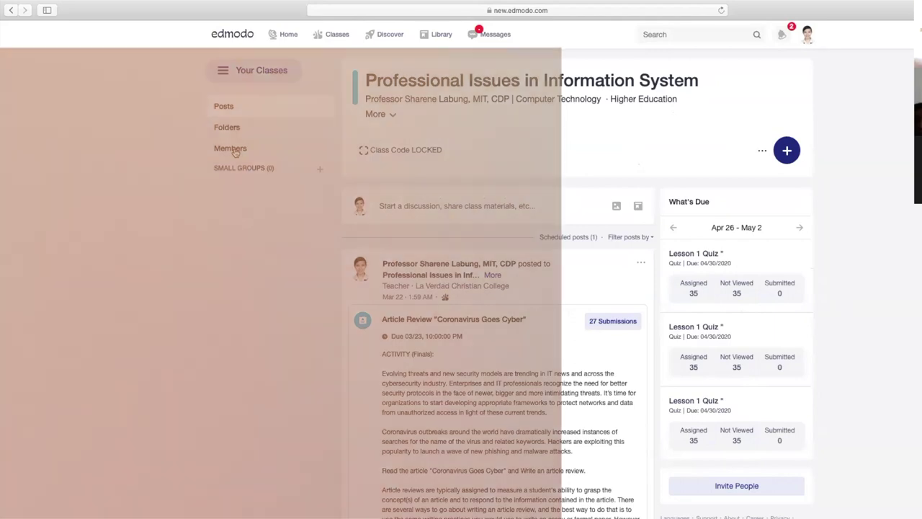
pyautogui.click(237, 149)
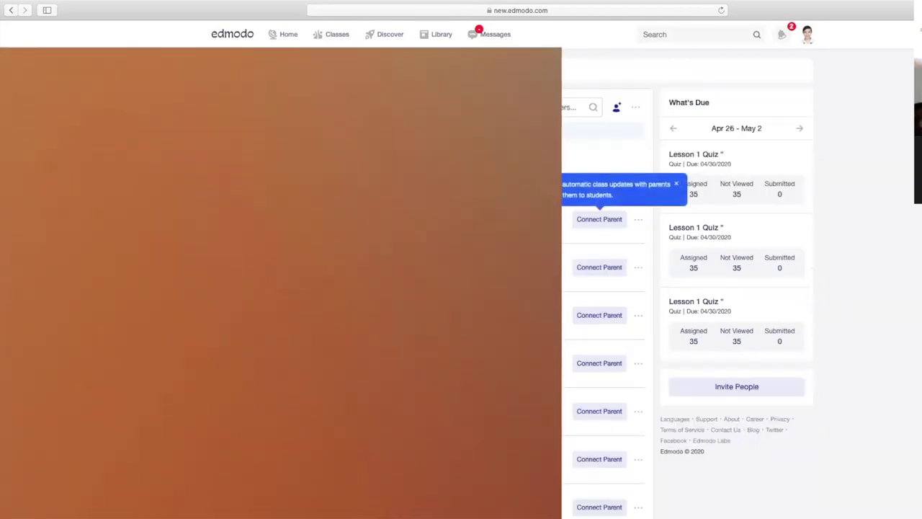
pyautogui.scroll(-5, 684, 288)
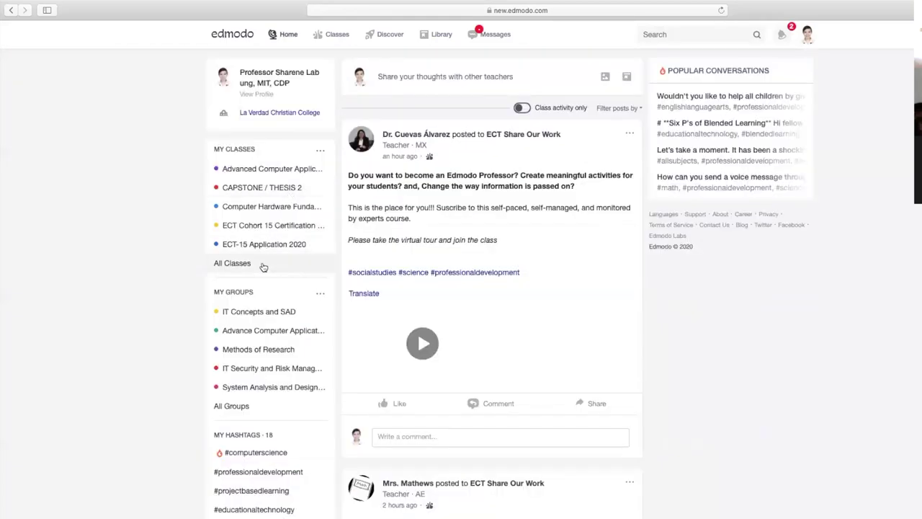
# - Find the Professional Issues in Information System class in the list of all classes and open it
pyautogui.click(263, 263)
pyautogui.scroll(-10, 495, 346)
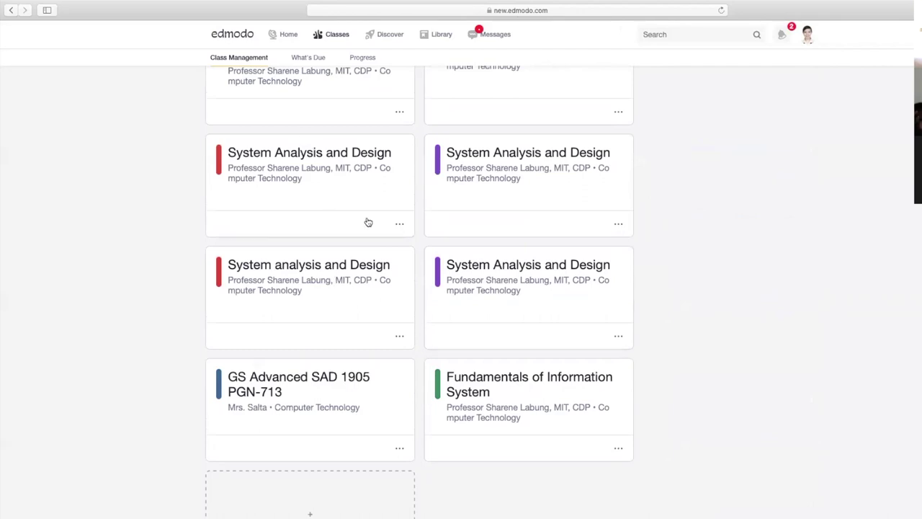
pyautogui.scroll(5, 369, 222)
pyautogui.click(263, 257)
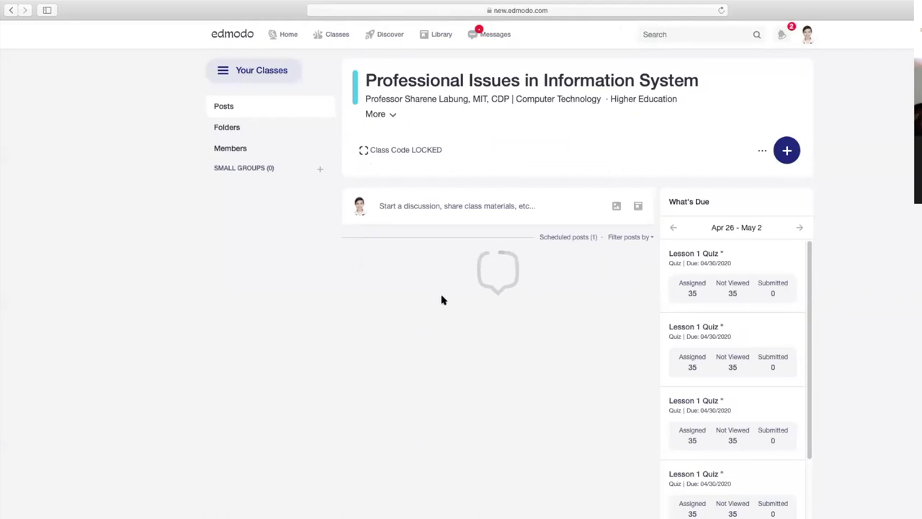
# - Look through the posts in the class feed and expand the full text of the case study research post
pyautogui.scroll(-5, 485, 319)
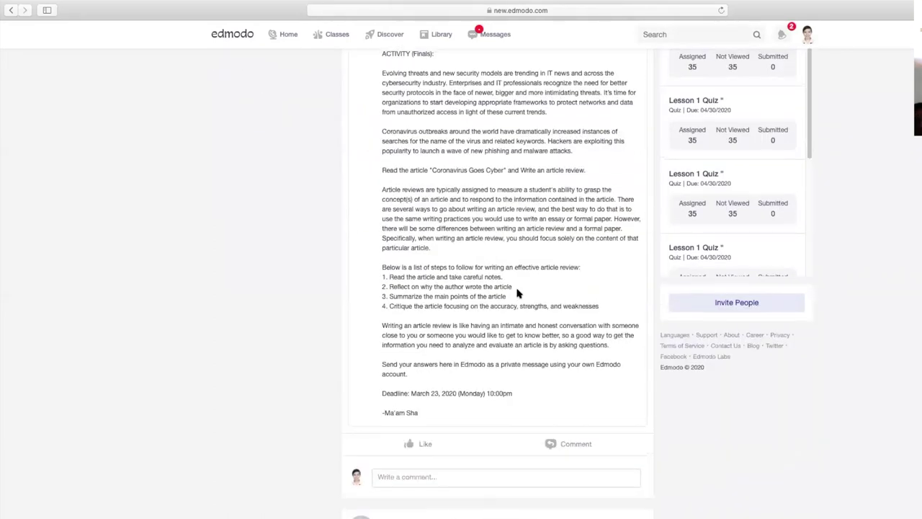
pyautogui.scroll(5, 516, 292)
pyautogui.scroll(-15, 517, 292)
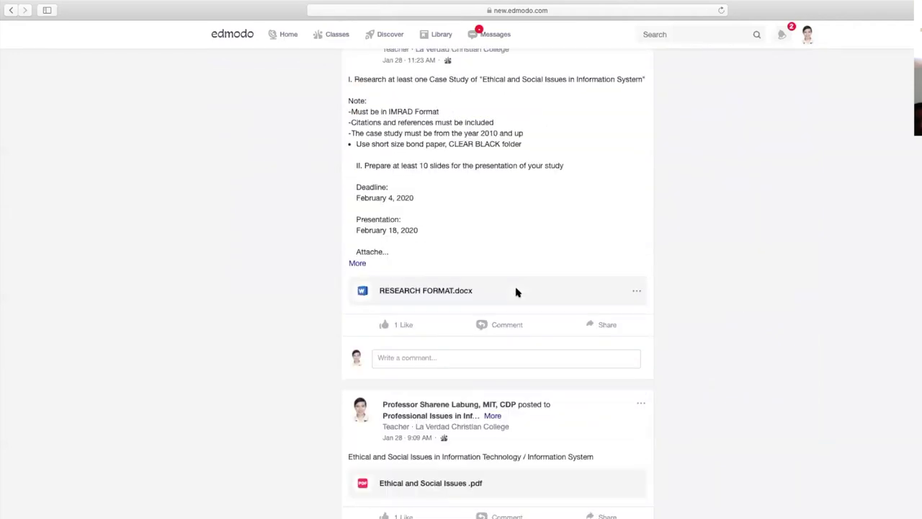
pyautogui.scroll(5, 526, 317)
pyautogui.scroll(-6, 524, 325)
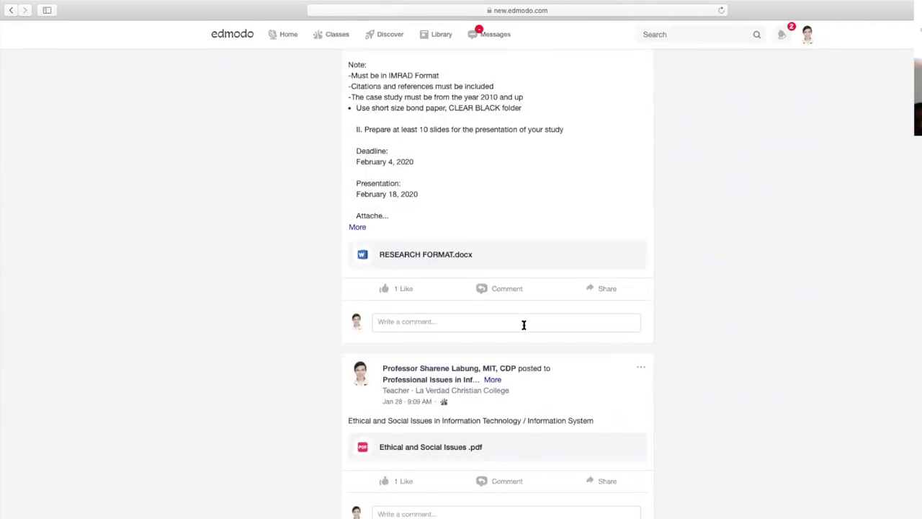
pyautogui.scroll(5, 523, 313)
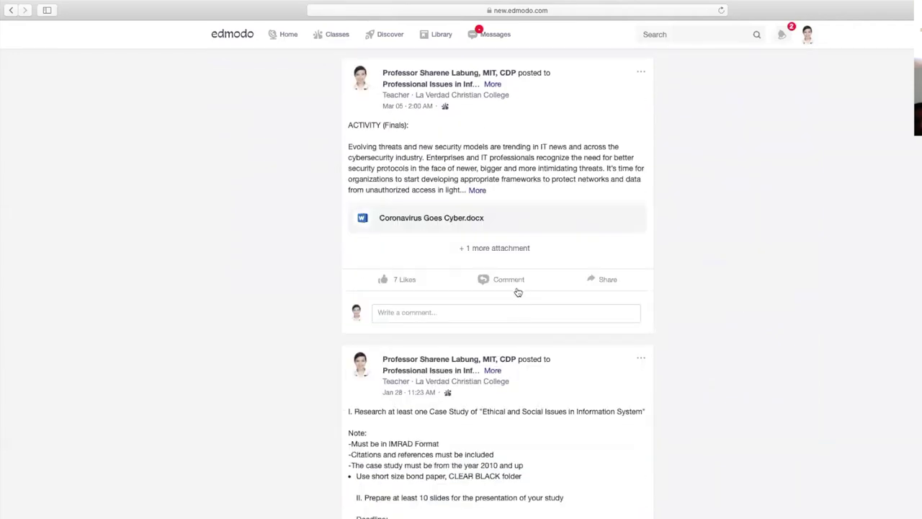
pyautogui.scroll(-5, 518, 291)
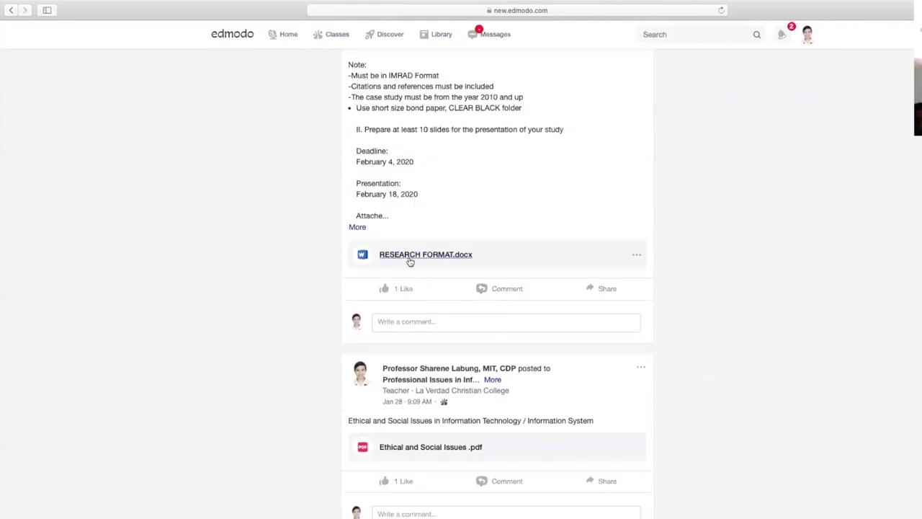
pyautogui.scroll(1, 317, 229)
pyautogui.scroll(1, 315, 235)
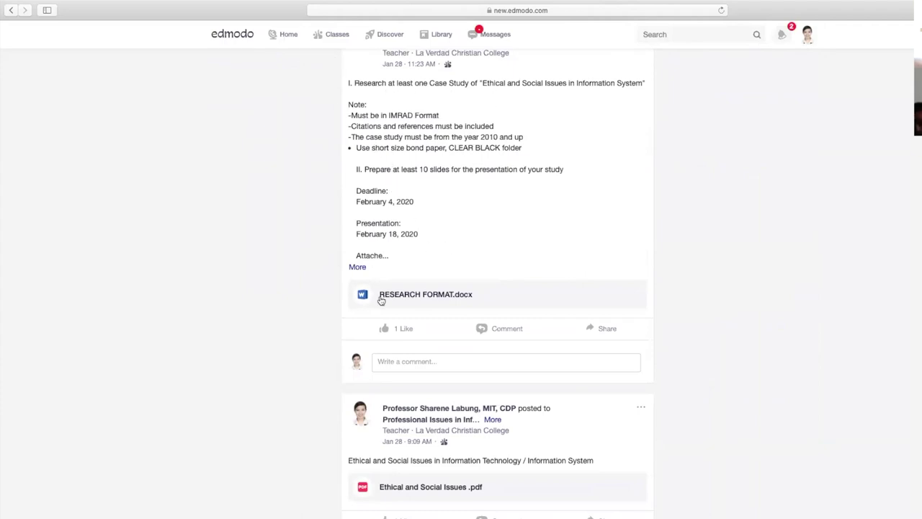
pyautogui.click(356, 267)
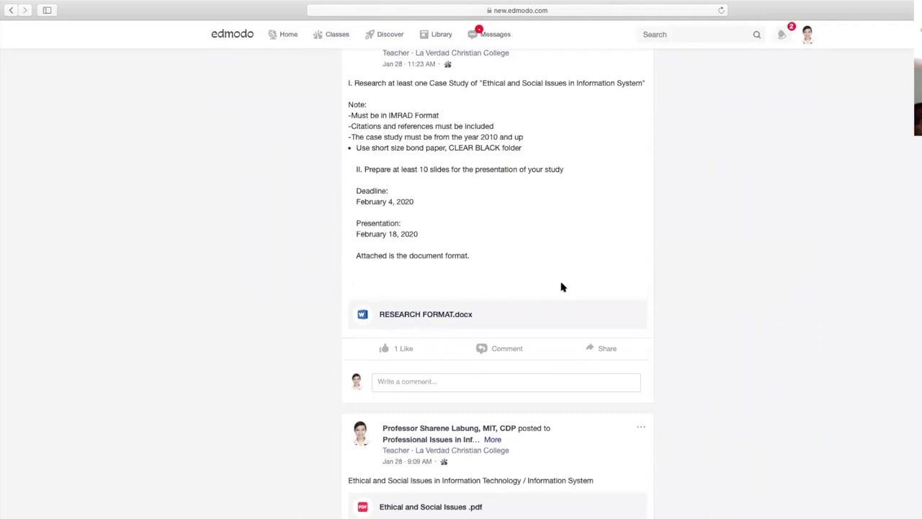
pyautogui.scroll(2, 563, 289)
pyautogui.scroll(5, 563, 291)
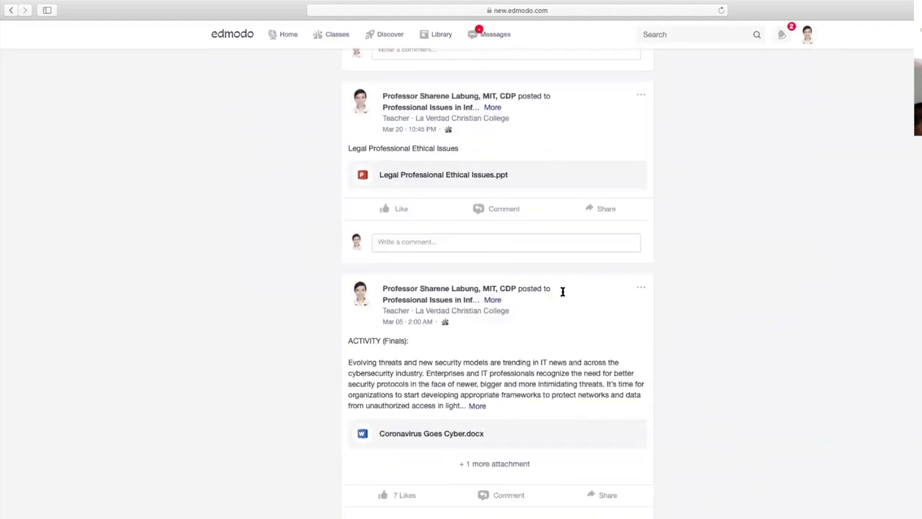
pyautogui.scroll(-8, 562, 288)
pyautogui.scroll(15, 561, 285)
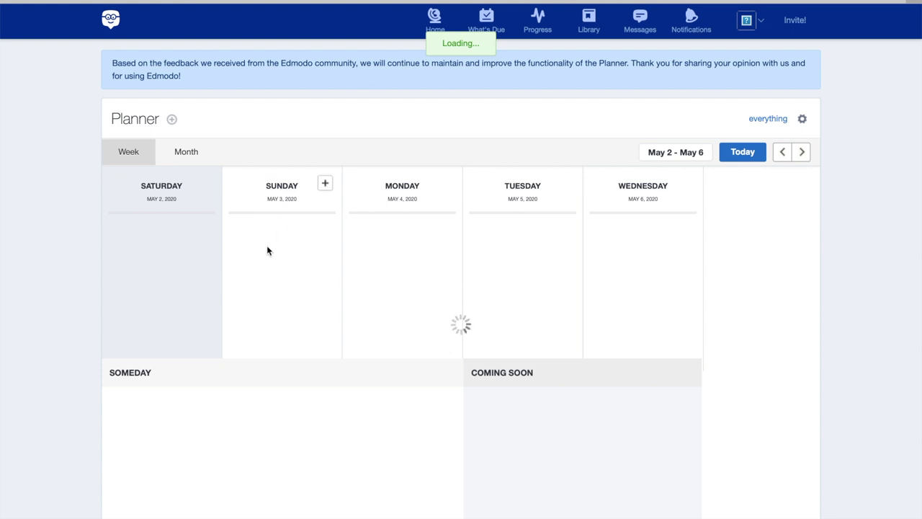
# - Review the week's due items in the Planner and open the progress page of the Professional Issues in Information System class
pyautogui.scroll(-2, 266, 249)
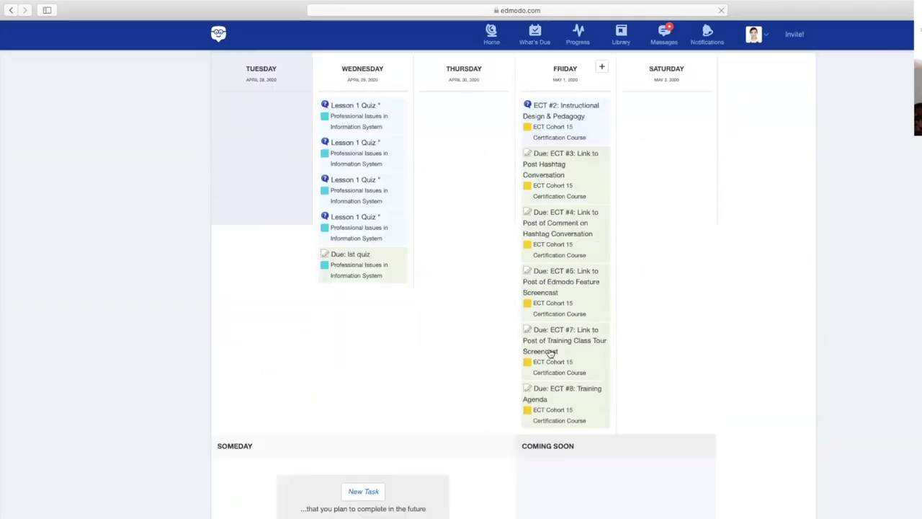
pyautogui.scroll(-1, 551, 354)
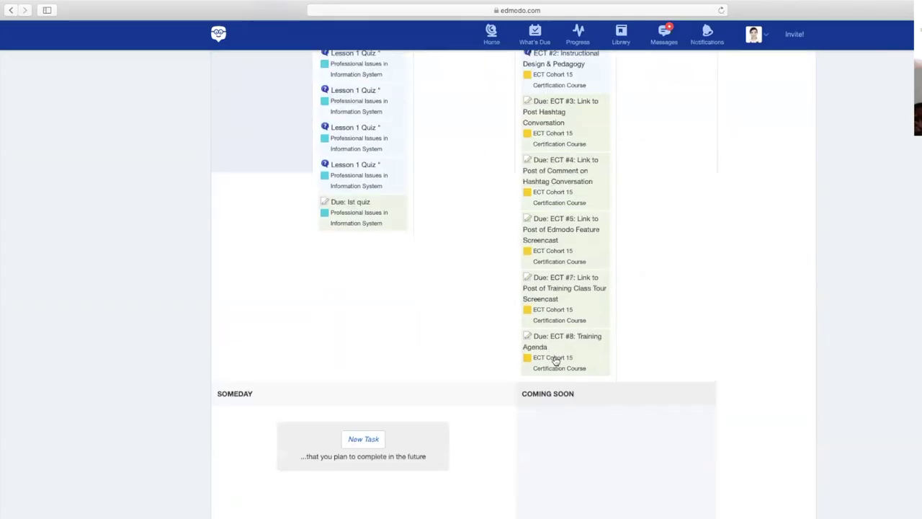
pyautogui.scroll(3, 552, 371)
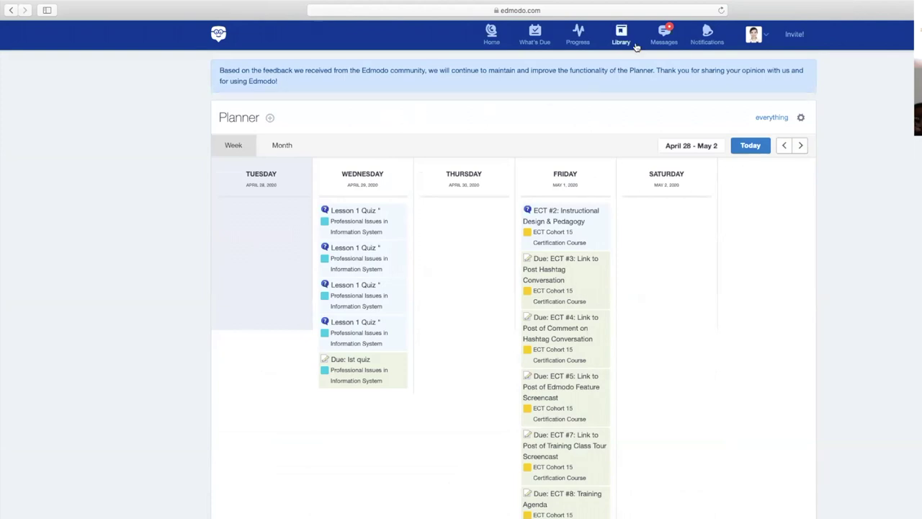
pyautogui.click(580, 37)
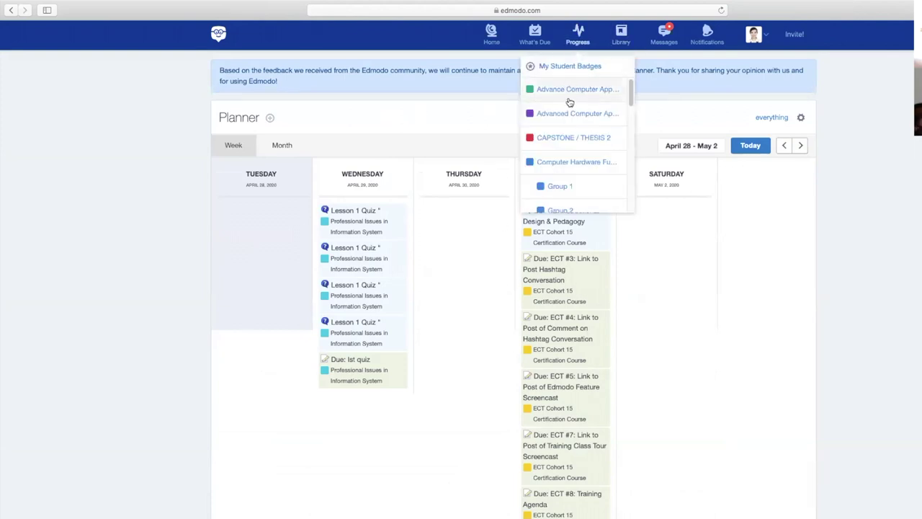
pyautogui.scroll(-3, 565, 165)
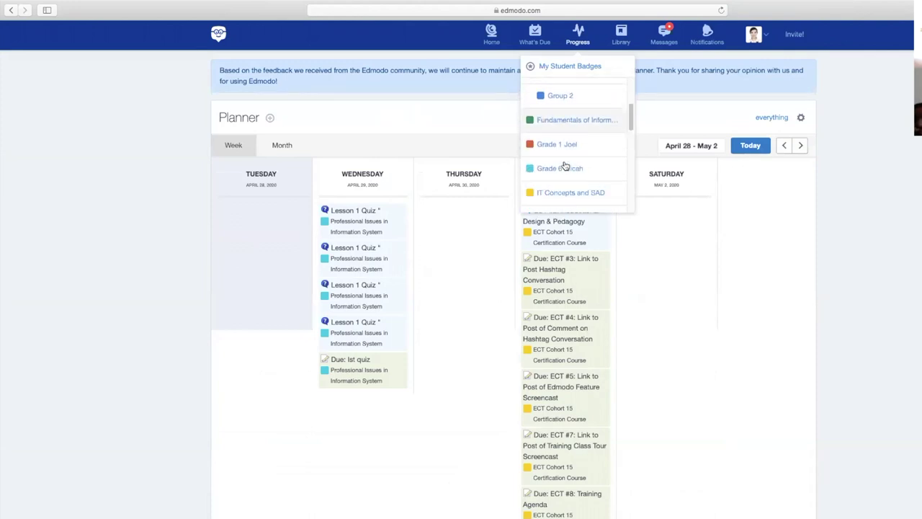
pyautogui.scroll(-6, 565, 165)
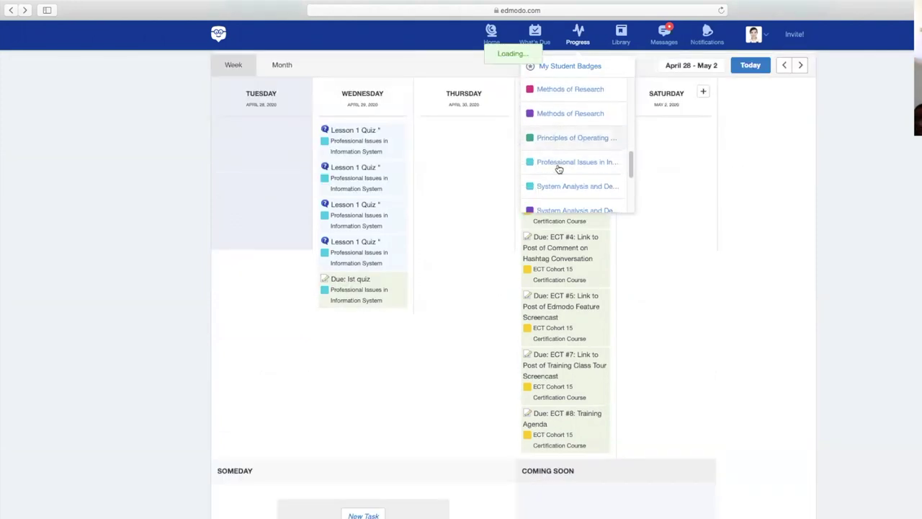
pyautogui.click(559, 164)
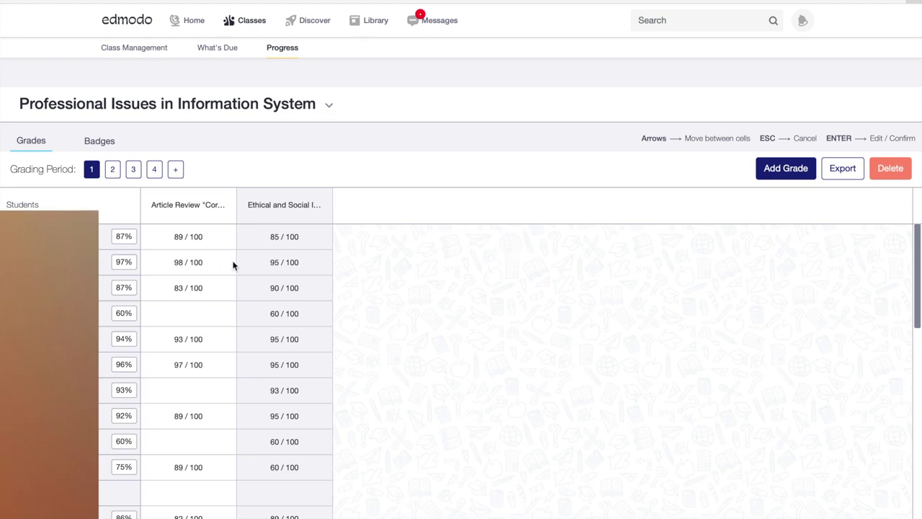
# - Examine the students' scores and overall percentages throughout the class gradebook for grading period 1
pyautogui.scroll(-3, 233, 265)
pyautogui.scroll(-2, 233, 265)
pyautogui.scroll(-5, 232, 266)
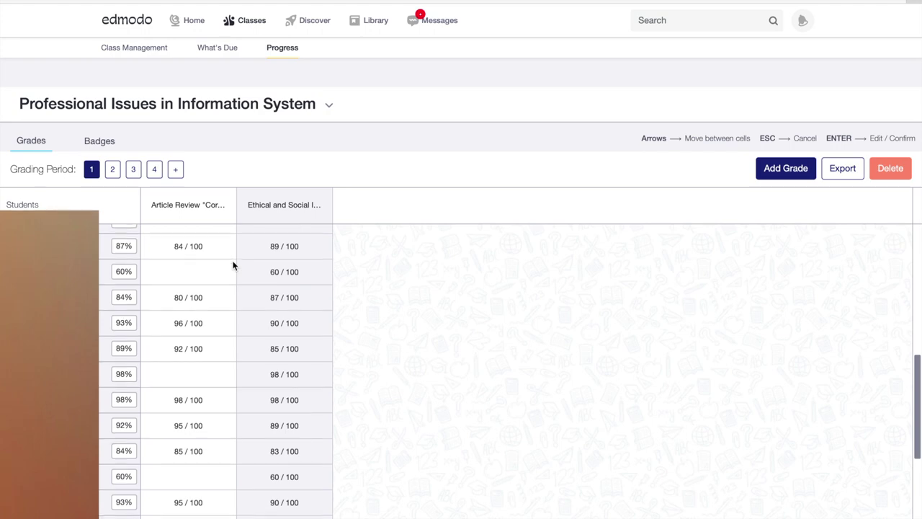
pyautogui.scroll(-6, 233, 265)
pyautogui.scroll(-3, 233, 266)
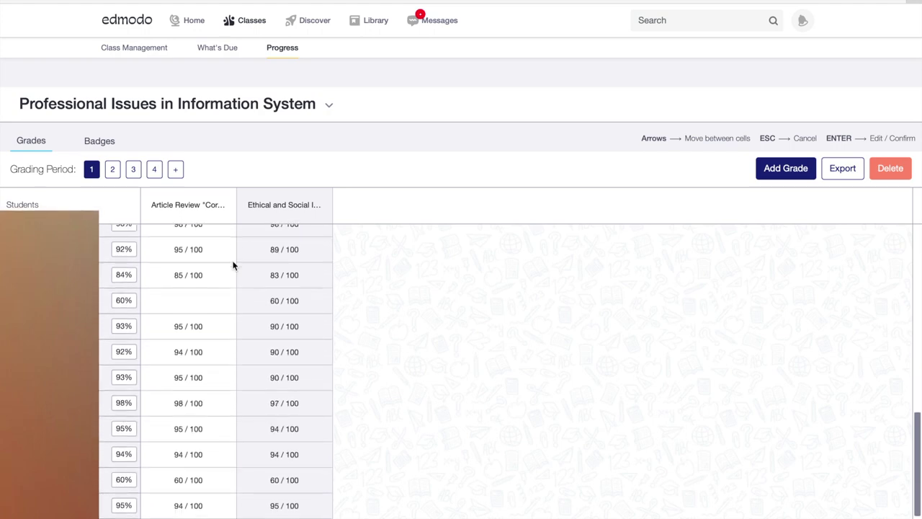
pyautogui.scroll(10, 233, 266)
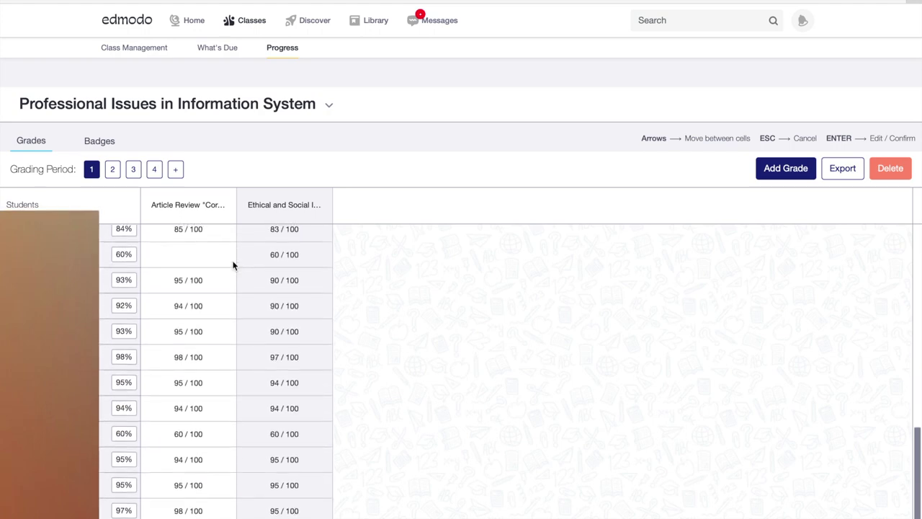
pyautogui.scroll(10, 233, 266)
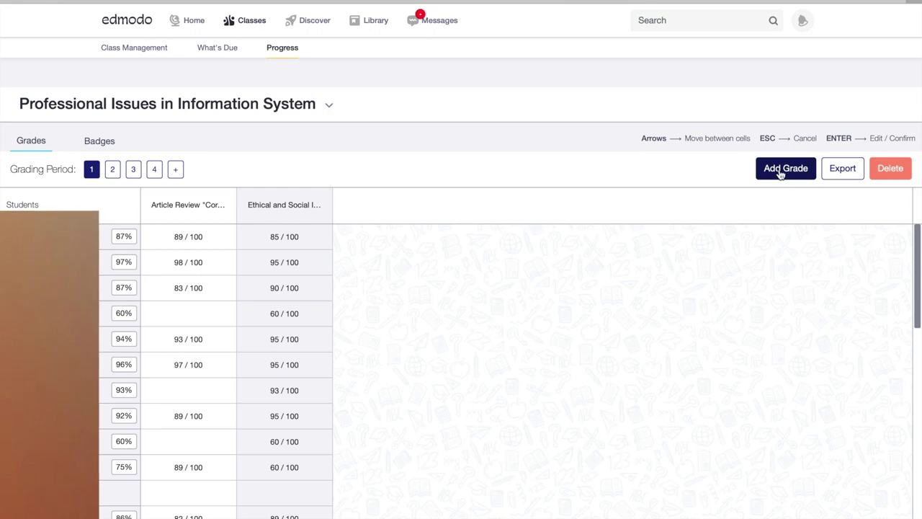
# - Add a new grade named Recitation with a default total of 100 to the gradebook
pyautogui.click(780, 171)
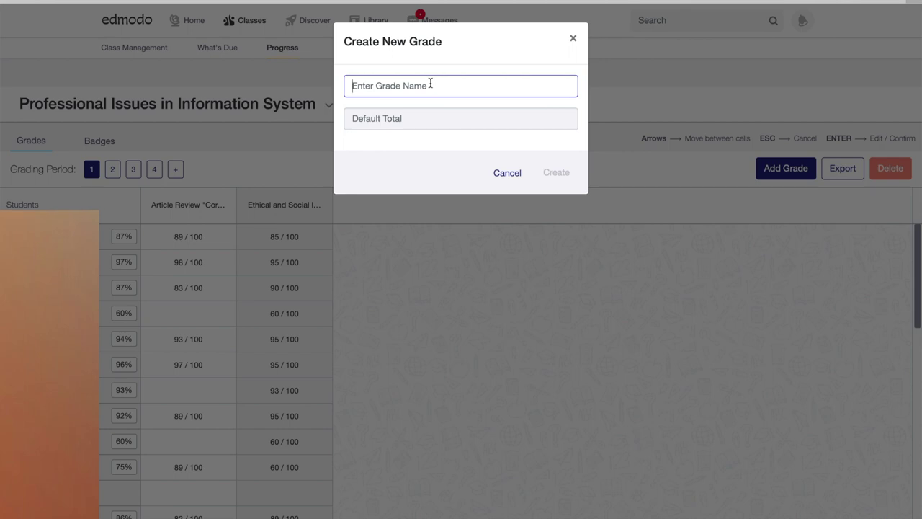
pyautogui.write('Recitation')
pyautogui.click(417, 117)
pyautogui.write('100')
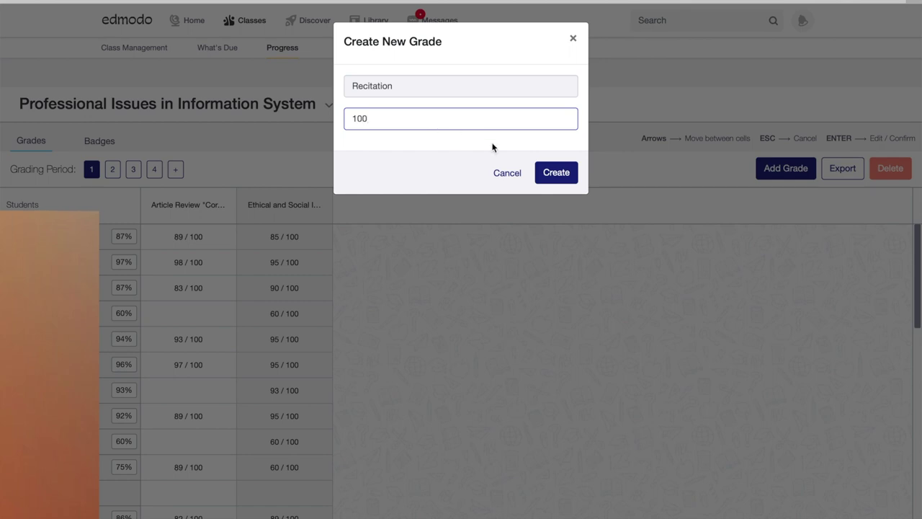
pyautogui.click(556, 175)
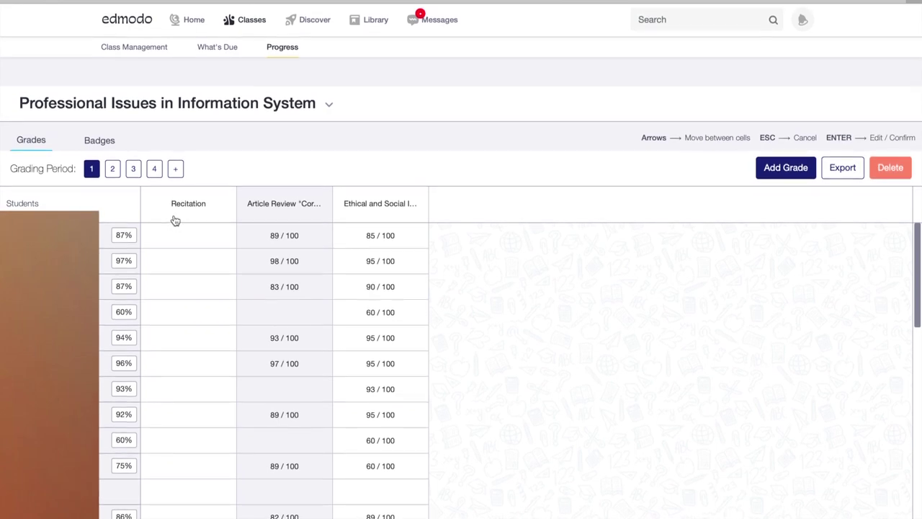
# - Enter Recitation scores of 75, 80 and 85 for the first three students in the gradebook
pyautogui.scroll(-2, 189, 274)
pyautogui.scroll(-4, 187, 279)
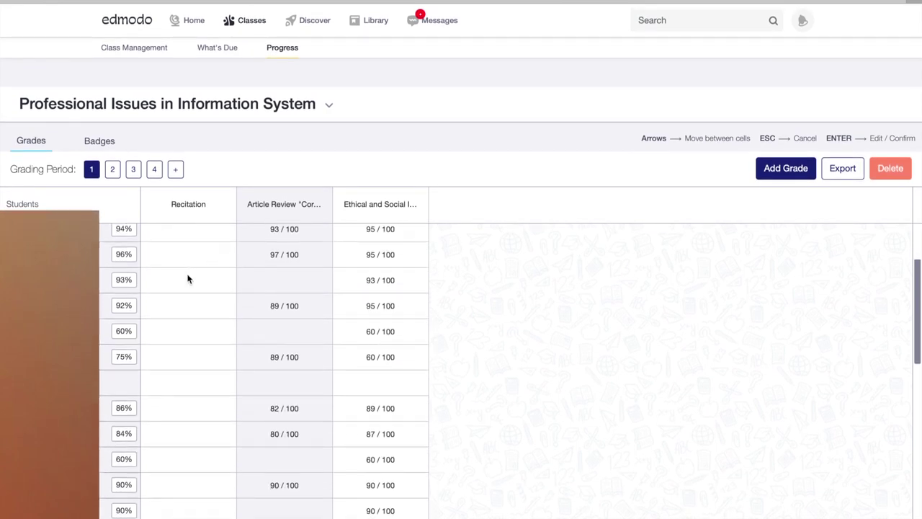
pyautogui.scroll(6, 189, 278)
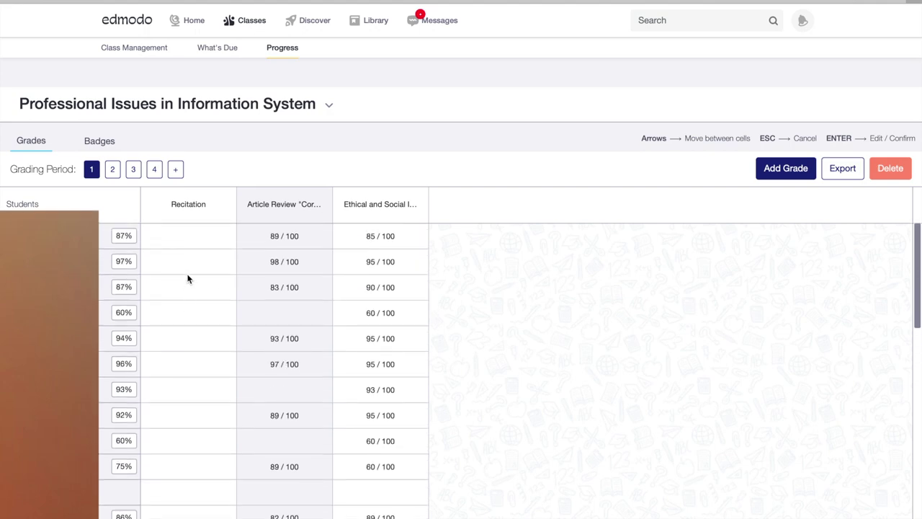
pyautogui.click(187, 238)
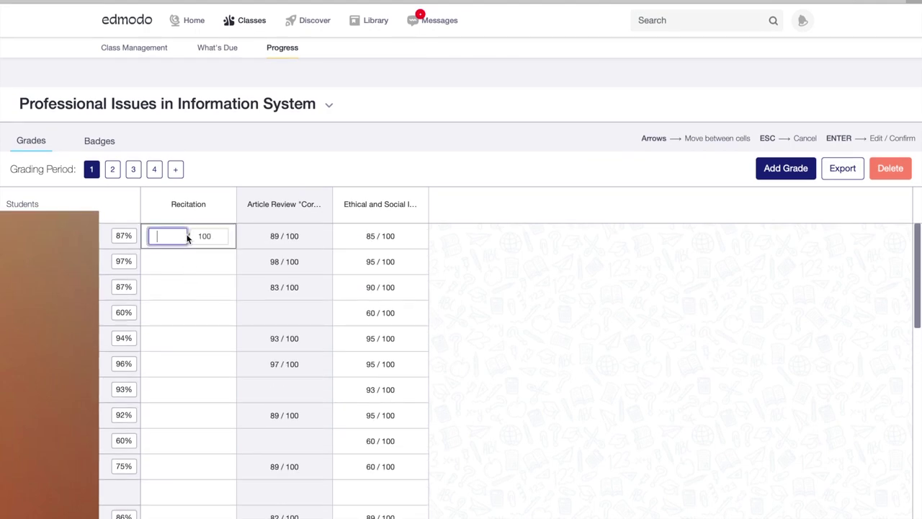
pyautogui.write('75')
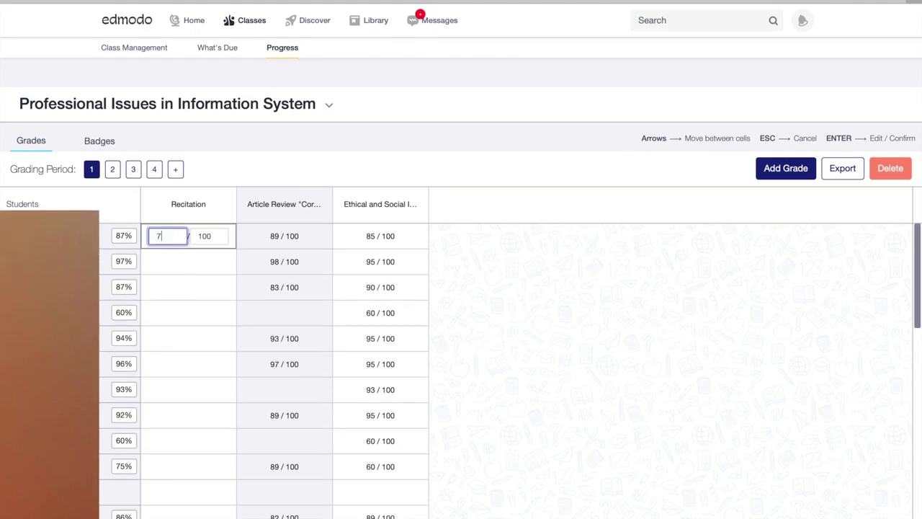
pyautogui.click(165, 258)
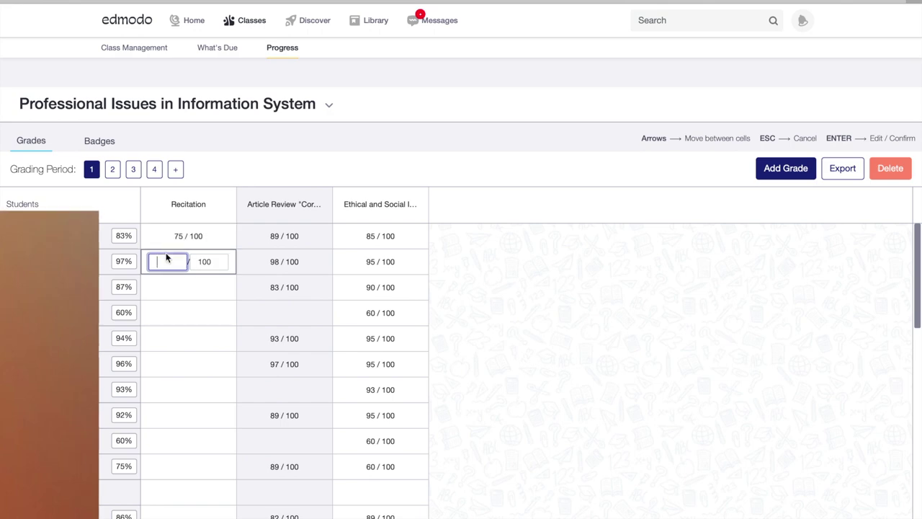
pyautogui.write('80')
pyautogui.click(172, 287)
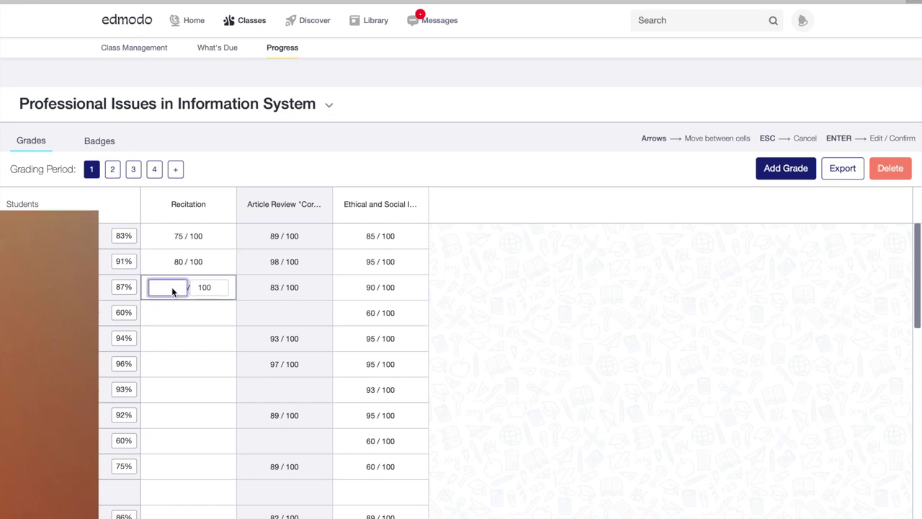
pyautogui.write('85')
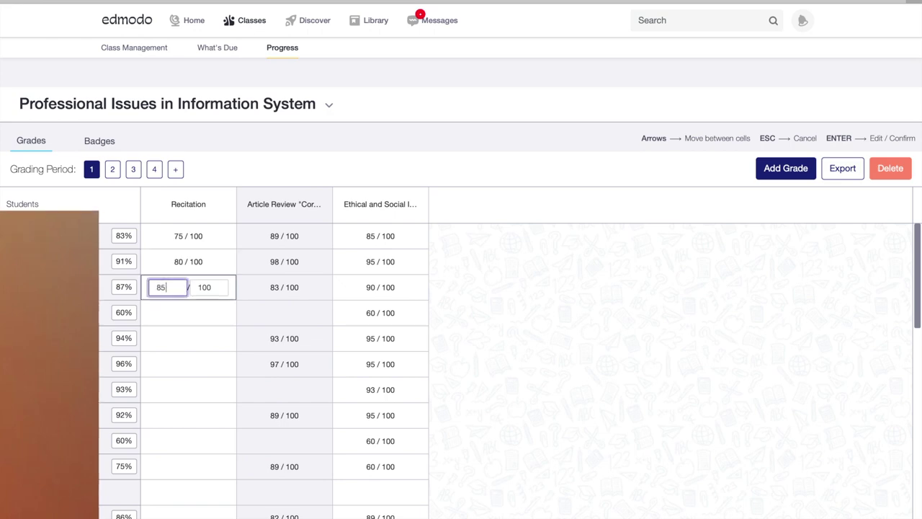
pyautogui.press('Return')
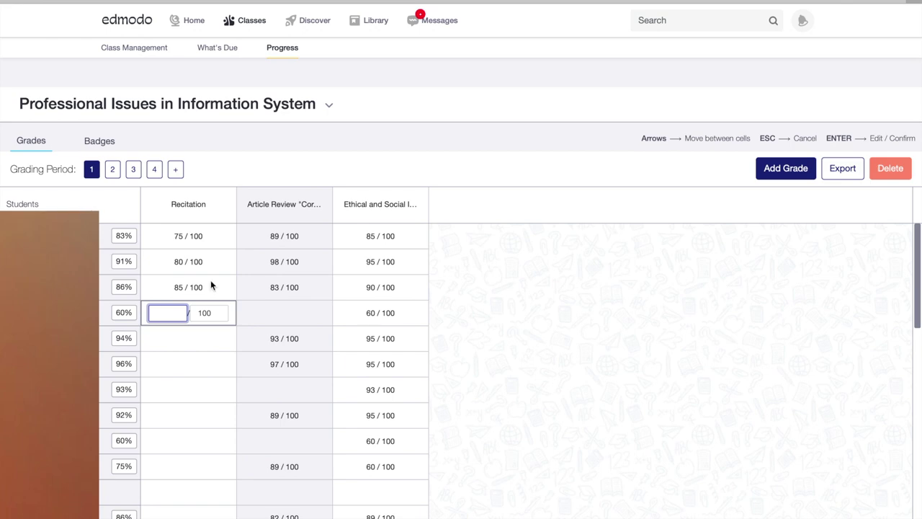
# - Add a new grade named hands-on with a default total of 100 to the gradebook
pyautogui.click(776, 172)
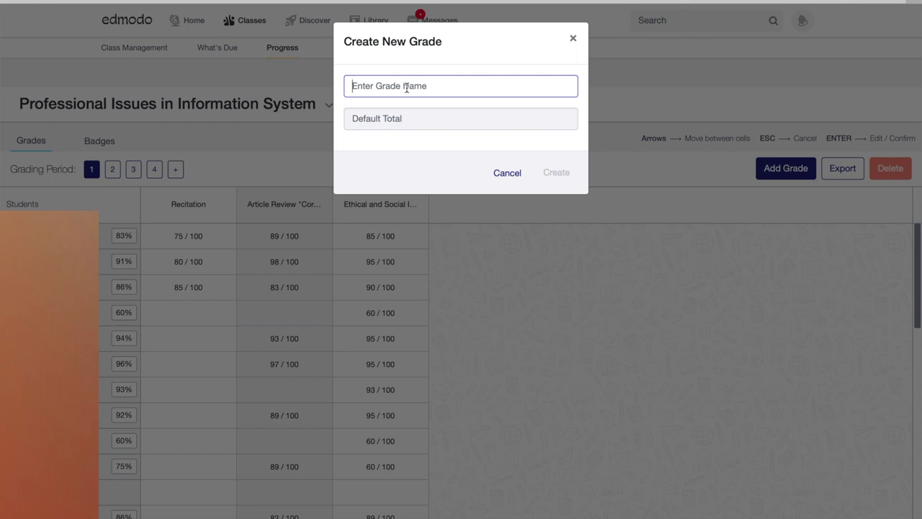
pyautogui.write('hands-on')
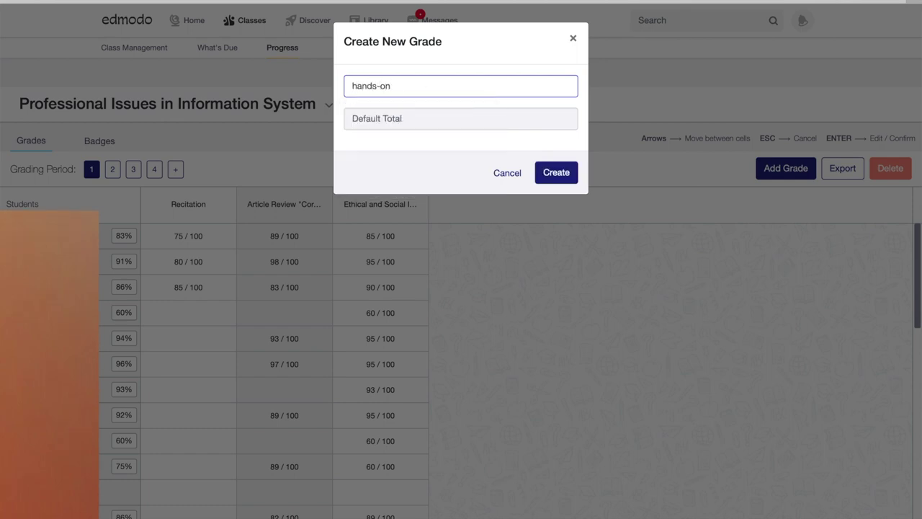
pyautogui.click(461, 118)
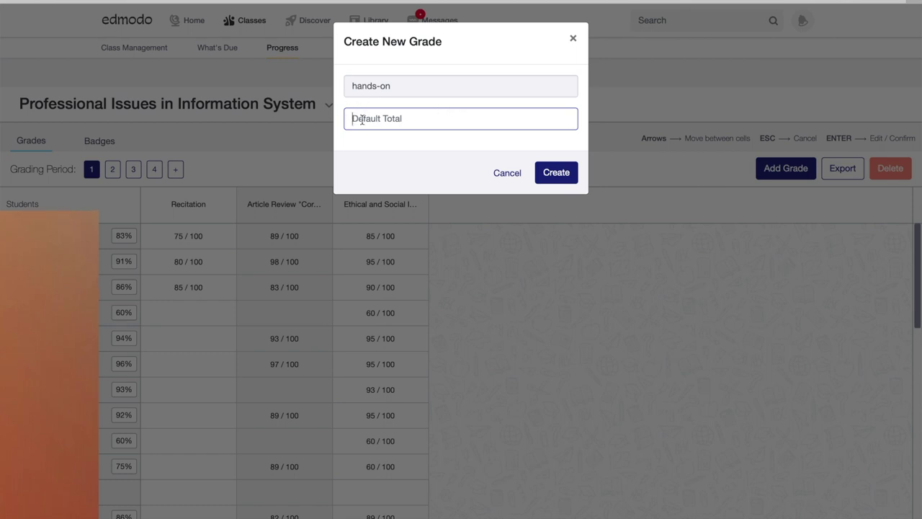
pyautogui.write('100')
pyautogui.click(556, 173)
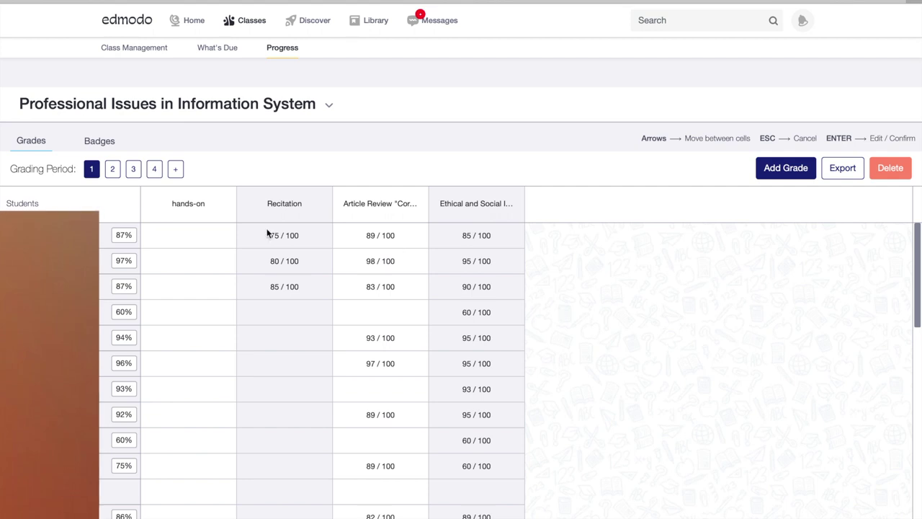
pyautogui.click(167, 240)
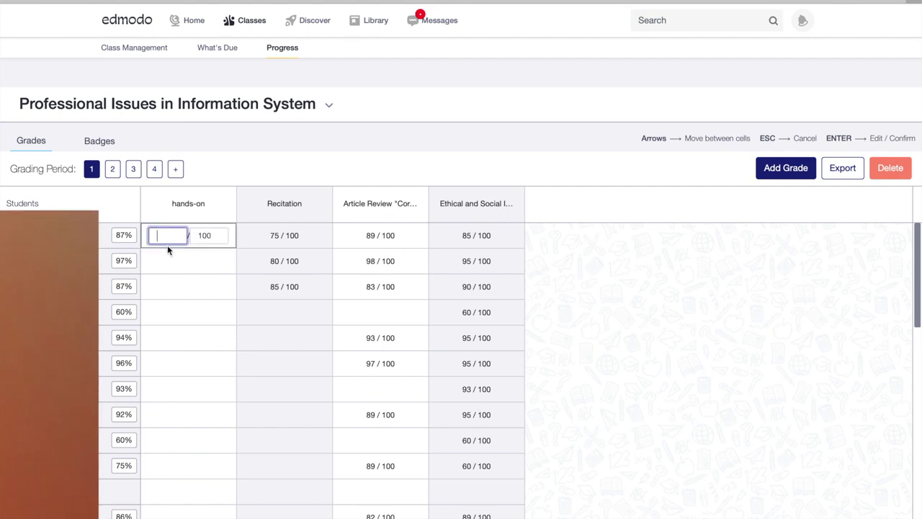
pyautogui.click(172, 262)
pyautogui.click(177, 289)
pyautogui.click(176, 314)
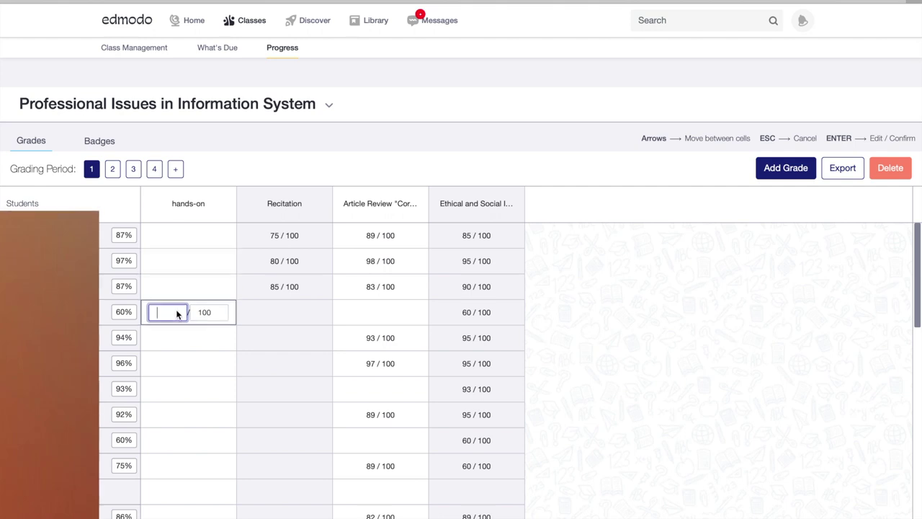
# - Add a new grade named Recitation with a default total of 100 to grading period 2
pyautogui.click(113, 171)
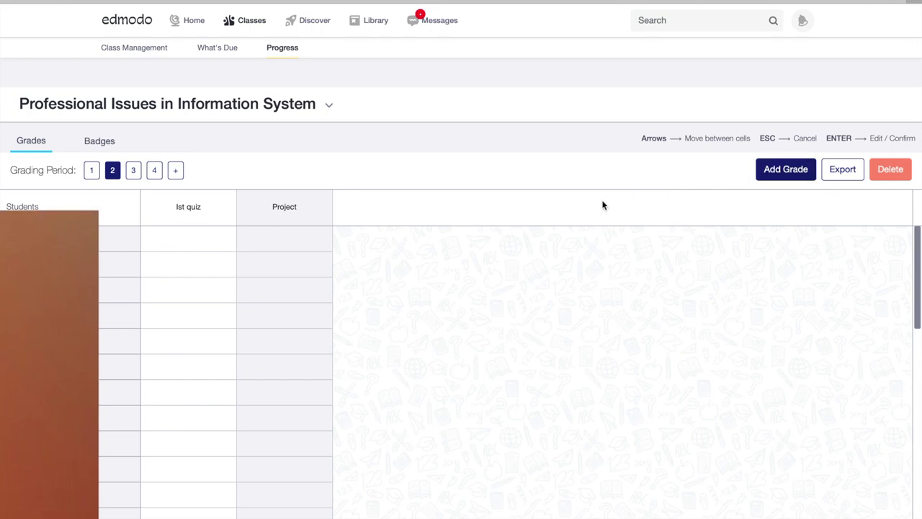
pyautogui.click(783, 173)
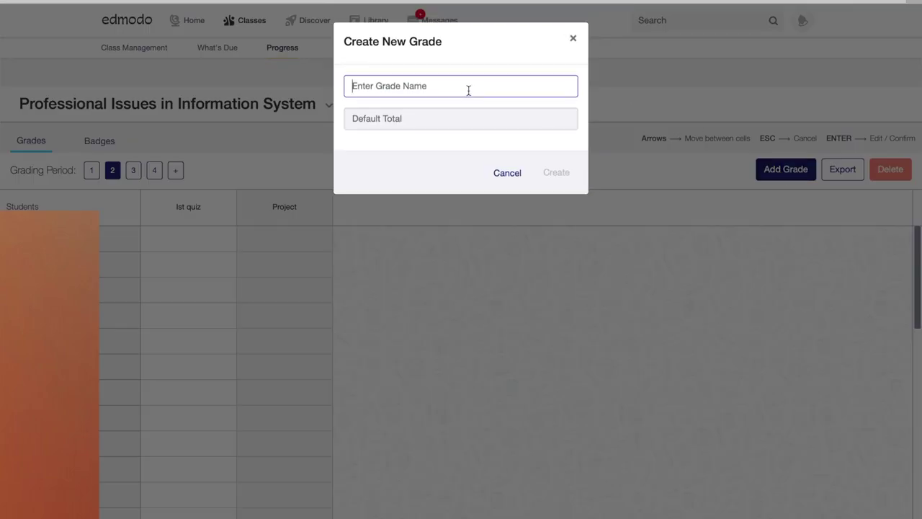
pyautogui.write('Recitation')
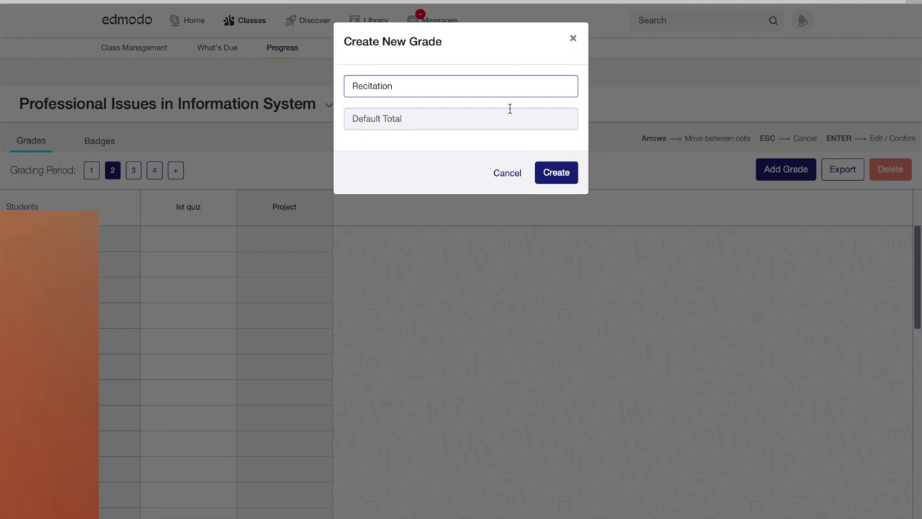
pyautogui.click(473, 119)
pyautogui.write('100')
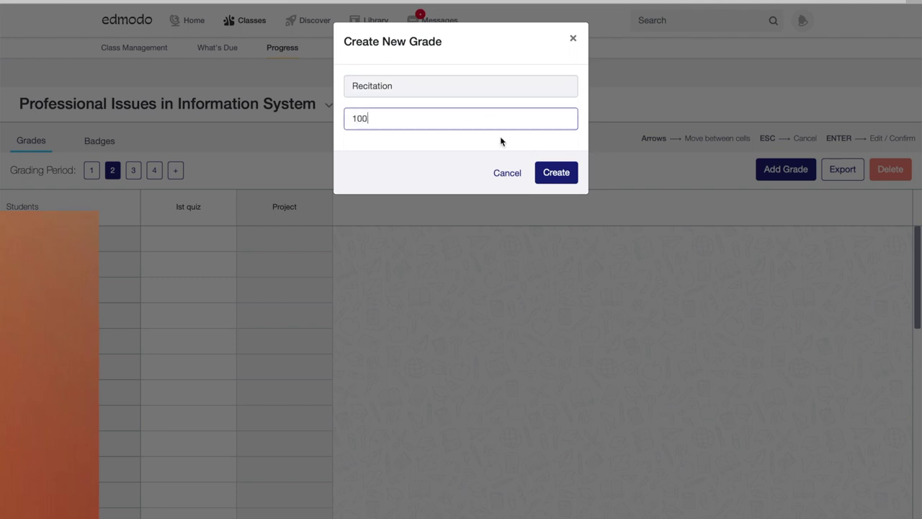
pyautogui.click(551, 175)
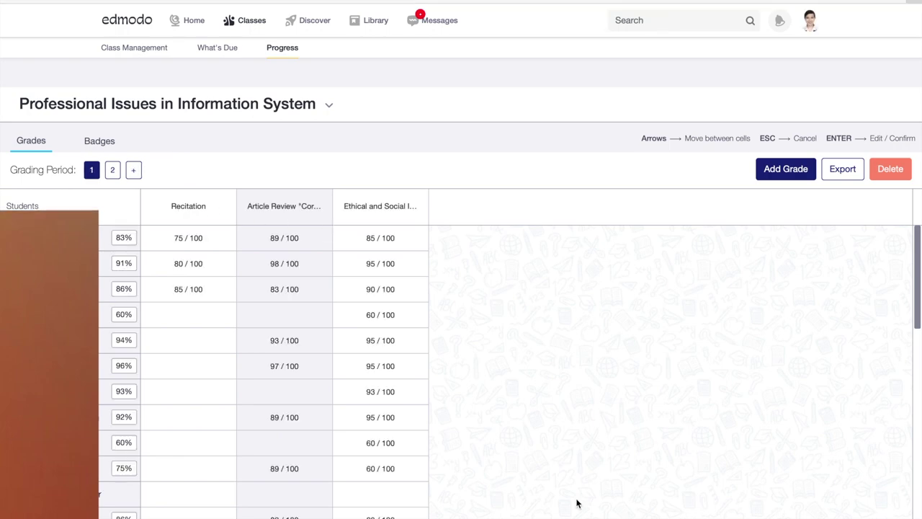
# - Export the grading period 1 gradebook and open the downloaded Professional Issues in Information System-2.csv file in Numbers
pyautogui.click(844, 170)
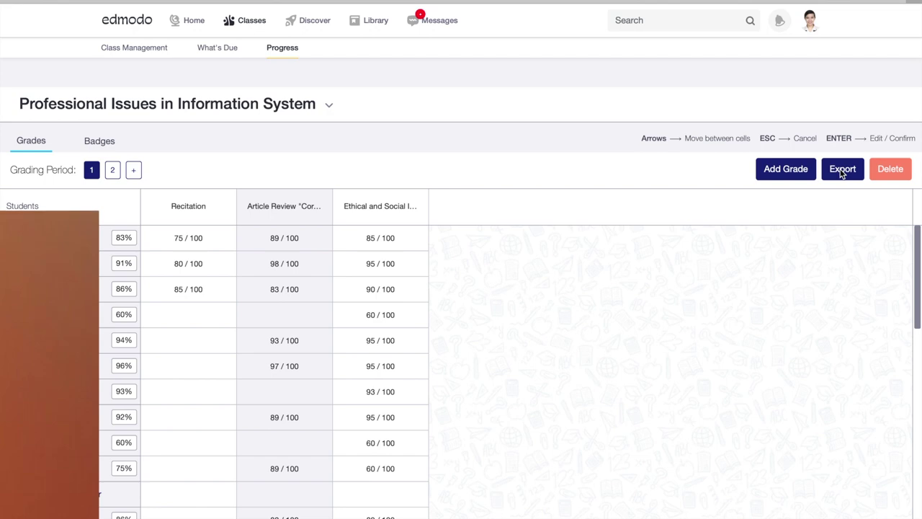
pyautogui.click(841, 173)
pyautogui.click(829, 1)
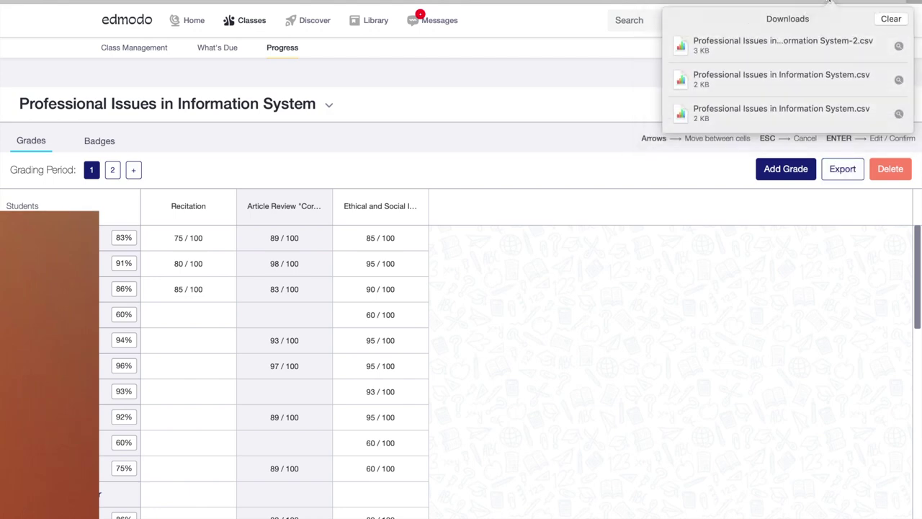
pyautogui.click(899, 46)
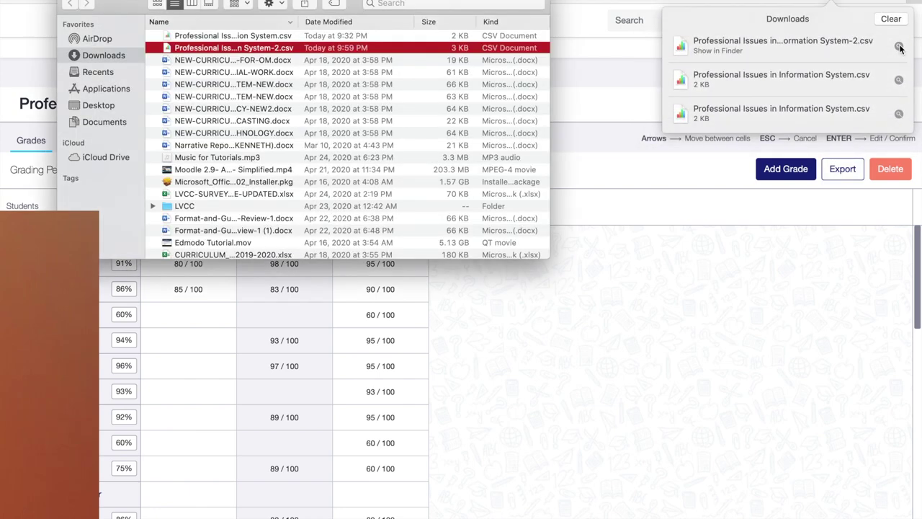
pyautogui.doubleClick(309, 49)
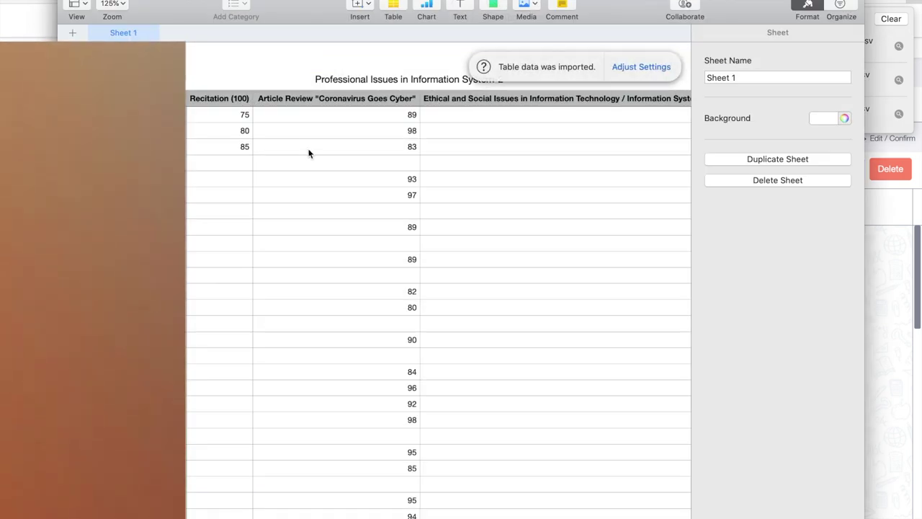
# - Examine the exported spreadsheet's Recitation, Article Review, Ethical and Social Issues and Totals columns for all students
pyautogui.scroll(-3, 311, 194)
pyautogui.scroll(-4, 310, 195)
pyautogui.scroll(7, 310, 195)
pyautogui.hscroll(2, 310, 194)
pyautogui.hscroll(2, 310, 195)
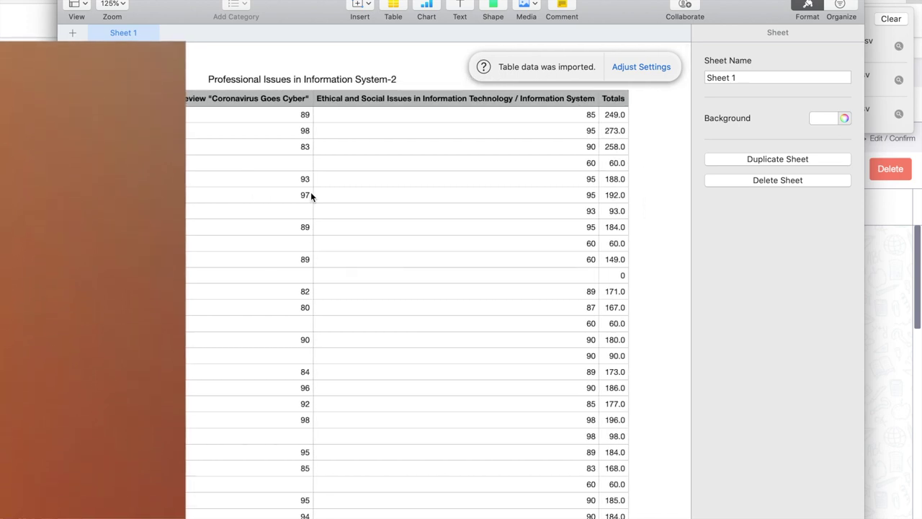
pyautogui.hscroll(-1, 310, 193)
pyautogui.hscroll(-3, 311, 195)
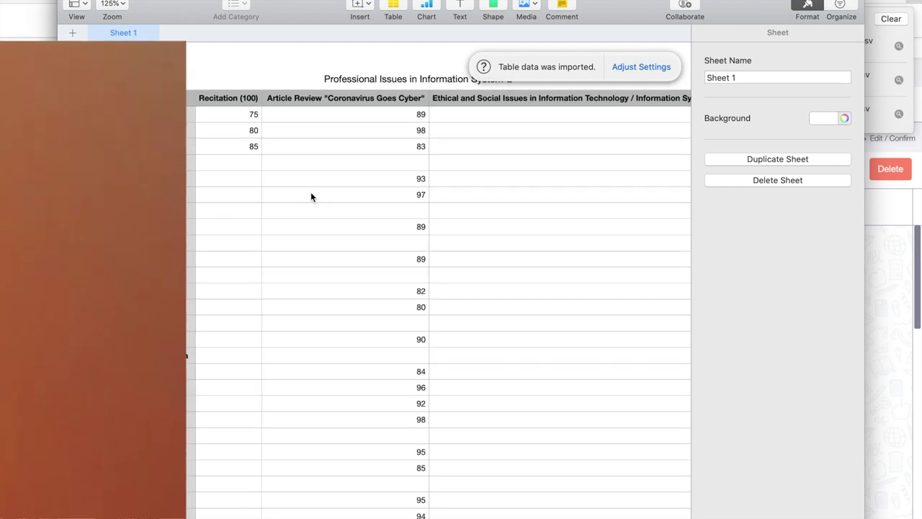
pyautogui.hscroll(1, 311, 197)
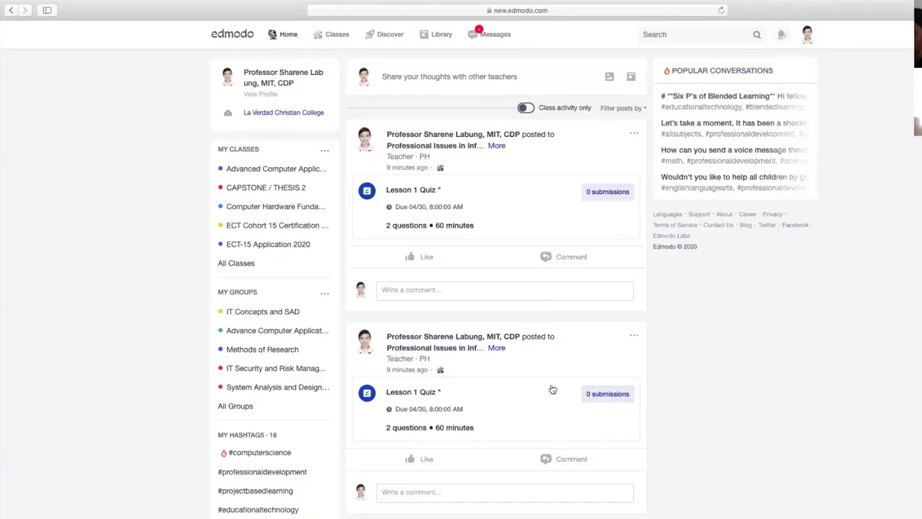
# - Fill in the Join a Group form with the sample code jdhfjhgd and cancel it without joining
pyautogui.moveTo(374, 339)
pyautogui.click(325, 296)
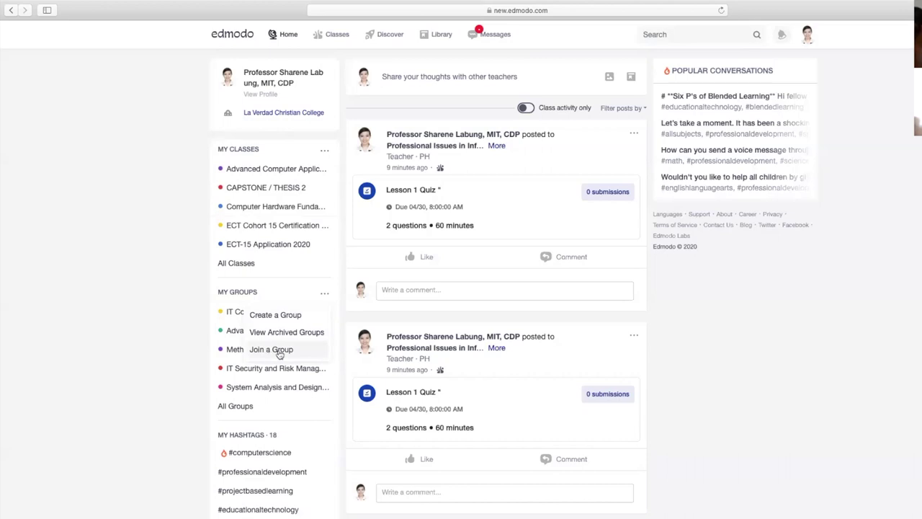
pyautogui.click(280, 351)
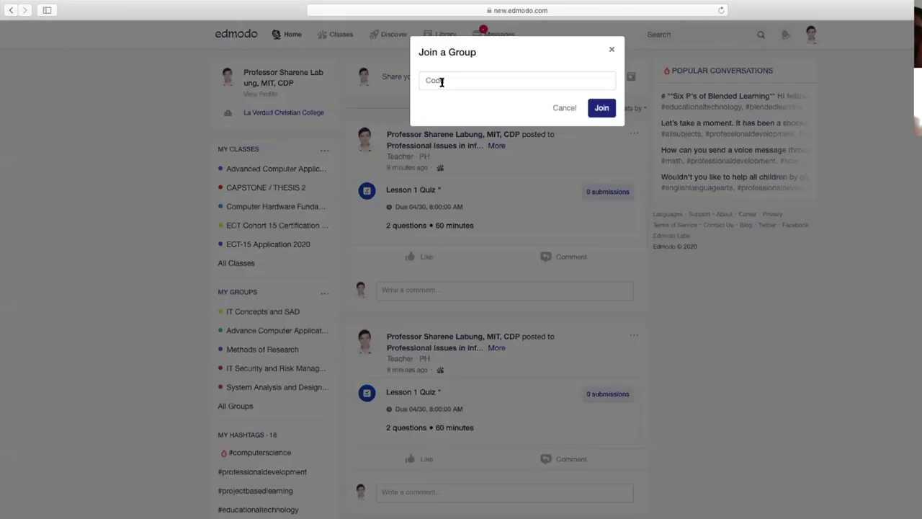
pyautogui.click(441, 81)
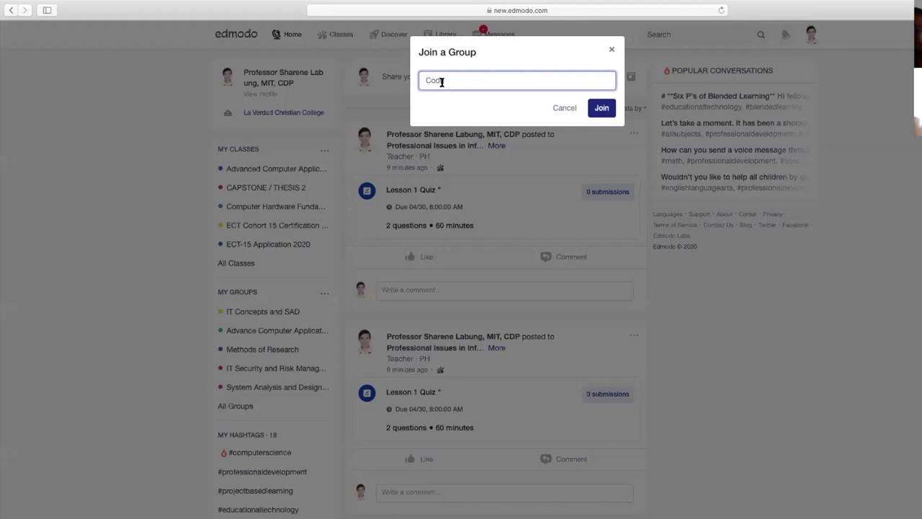
pyautogui.write('jdhfjhgd')
pyautogui.click(567, 114)
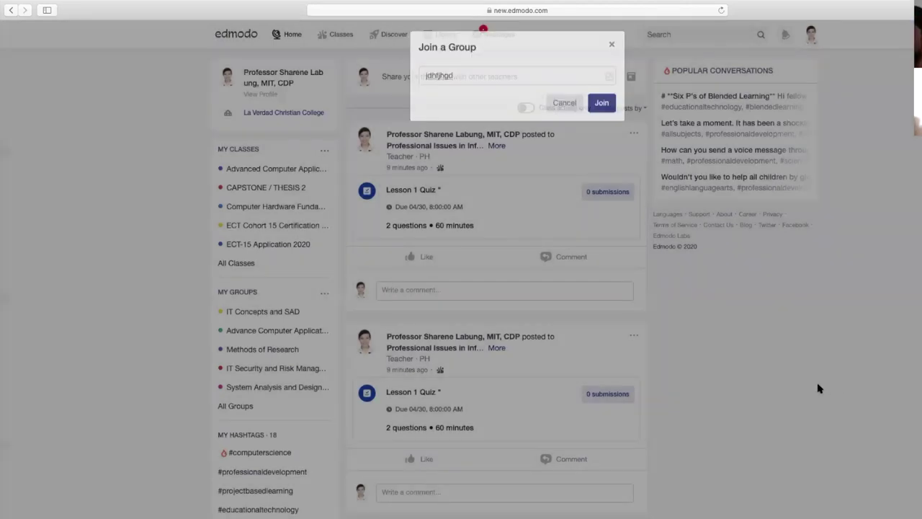